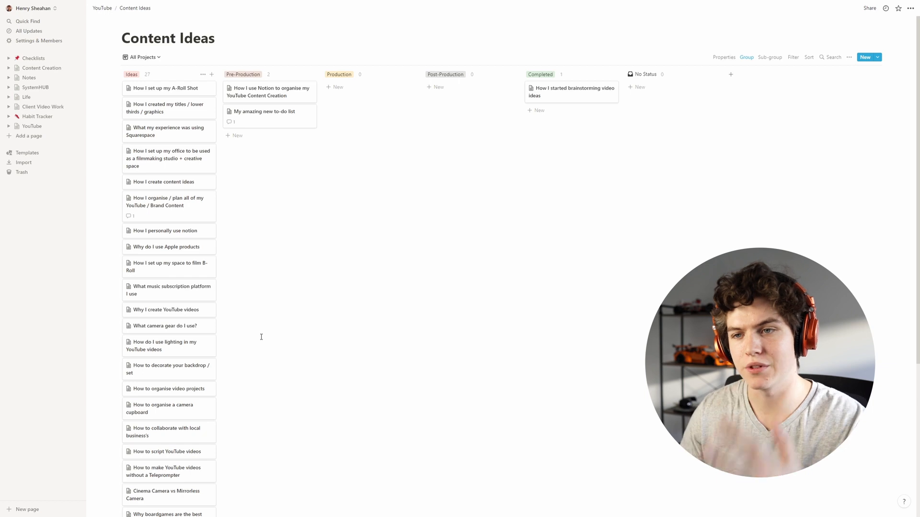
Open the "How I use Notion to organise my YouTube Content Creation" card and view its Pre-Production checklist.
click(267, 92)
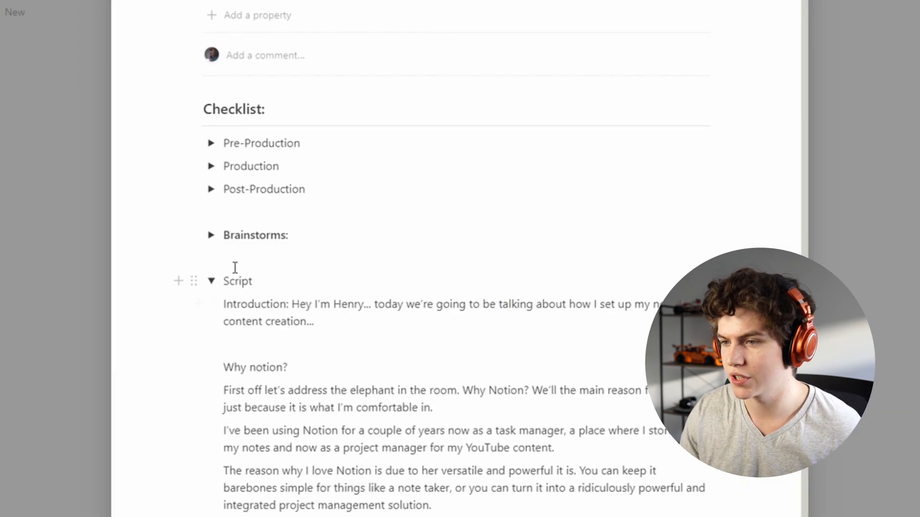
click(211, 143)
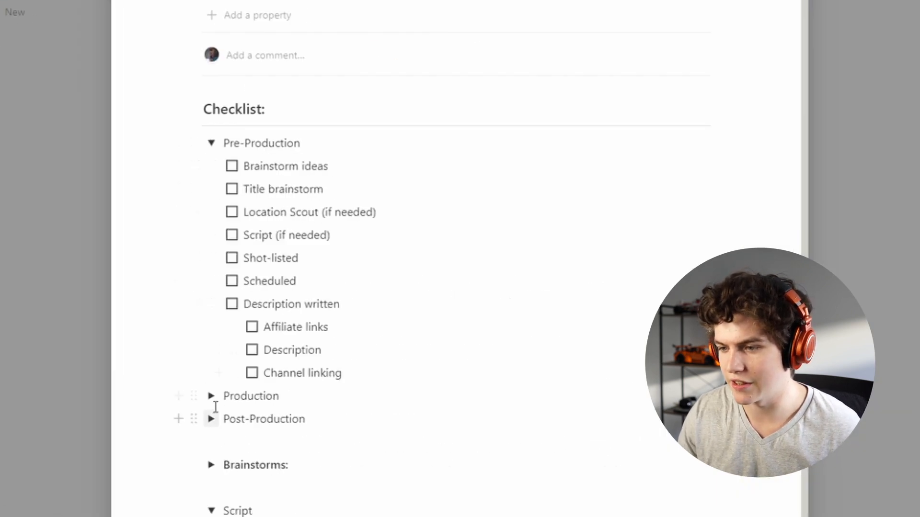
click(211, 144)
click(246, 238)
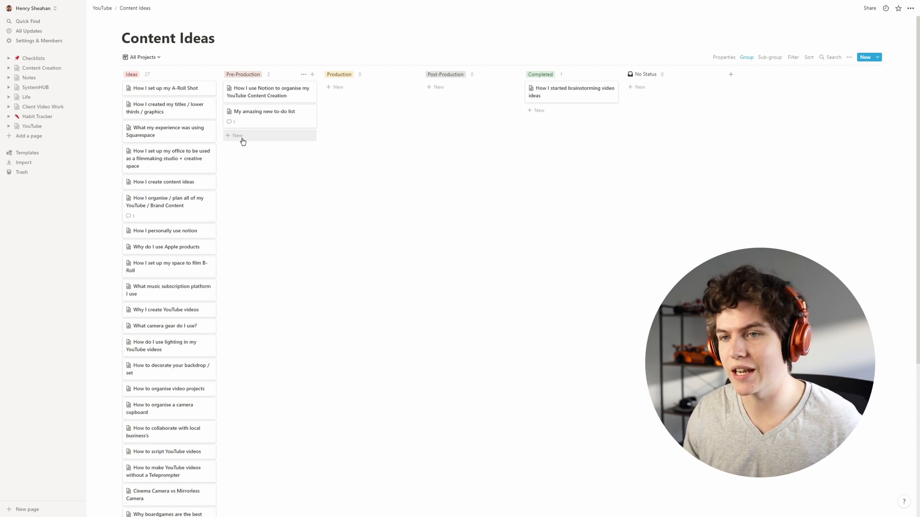
View the Content Ideas board in the Life view, followed by the Brand Series view.
click(153, 58)
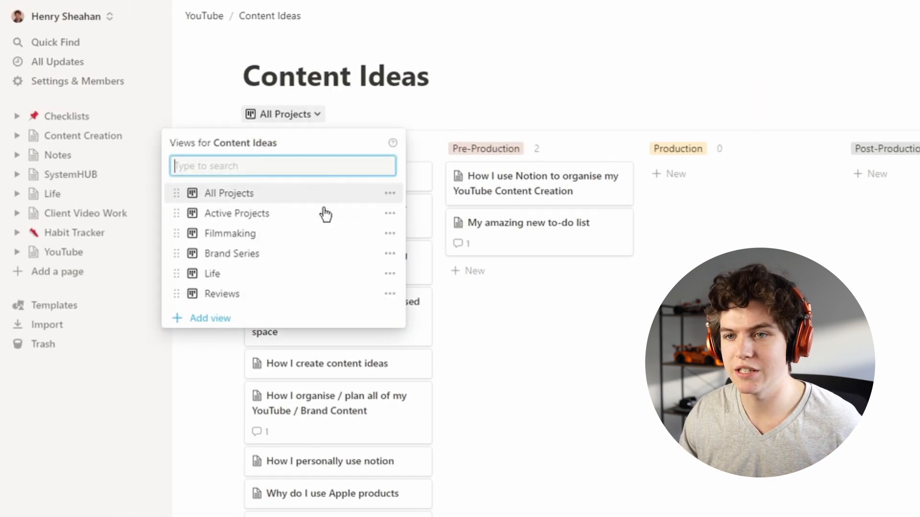
click(320, 273)
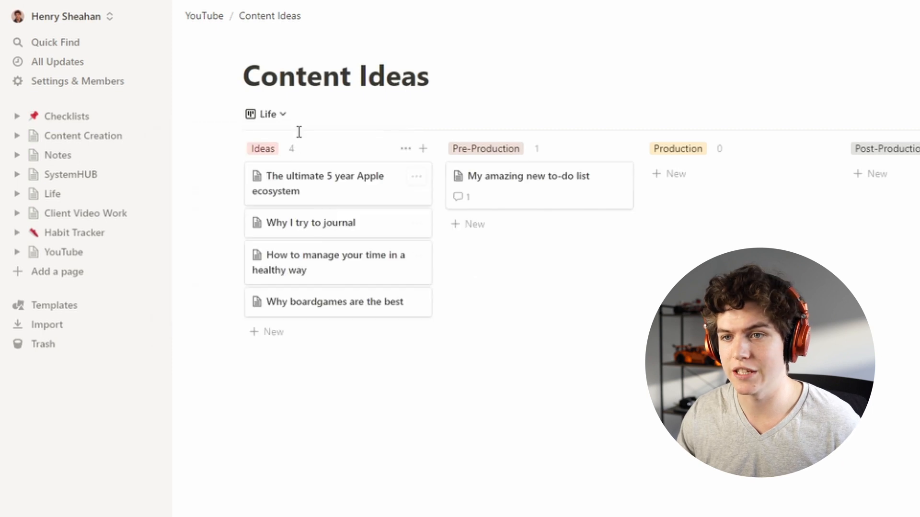
click(275, 120)
click(281, 253)
click(285, 115)
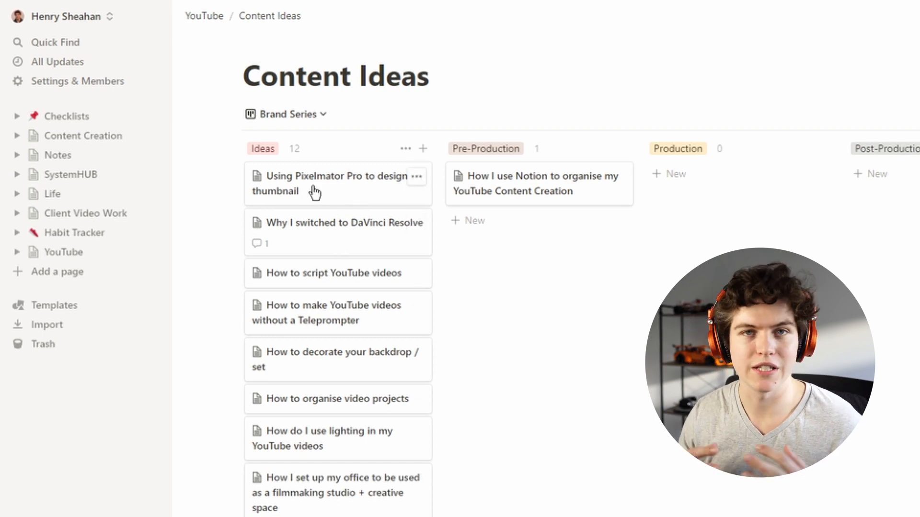
Return the Content Ideas board to the All Projects view and look through its full list of ideas.
click(296, 115)
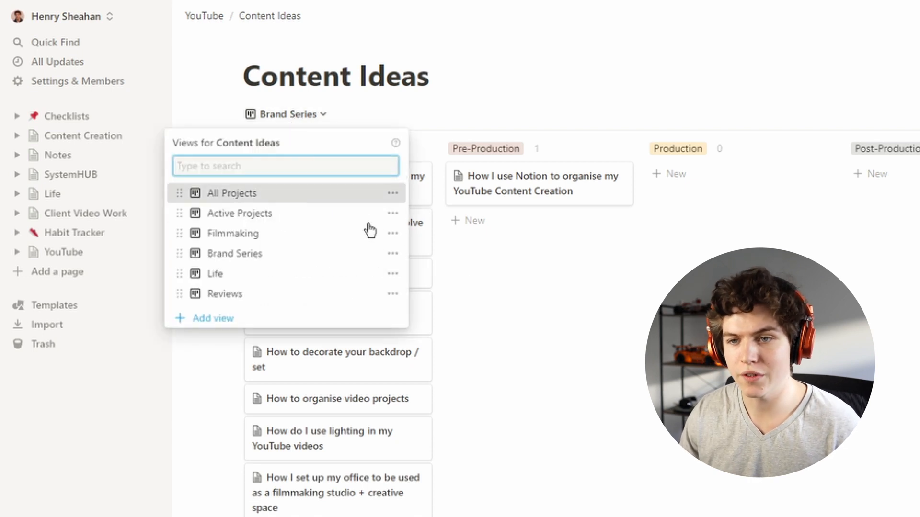
click(329, 197)
scroll(325, 240, down, 3)
scroll(325, 360, down, 6)
scroll(327, 359, up, 6)
scroll(327, 359, up, 5)
In the Active Projects view, move the "How I use Notion to organise my YouTube Content Creation" card to Production.
click(286, 114)
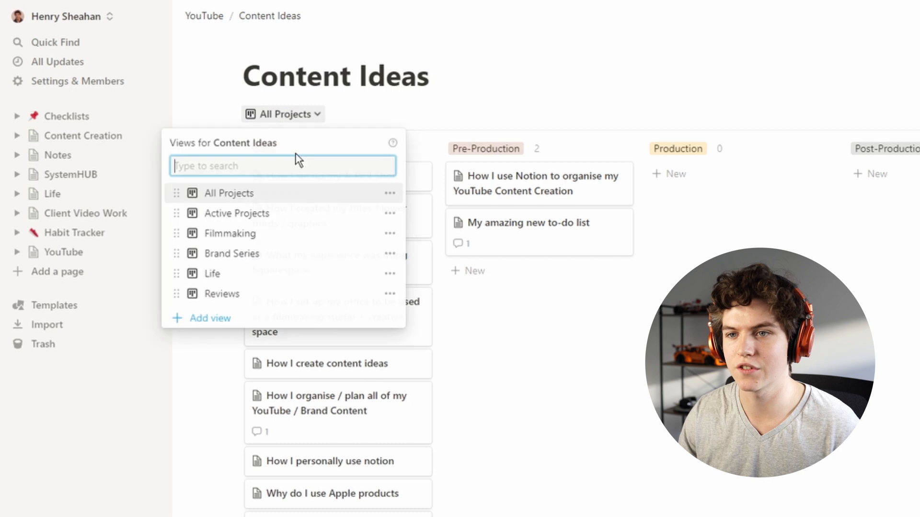
click(285, 213)
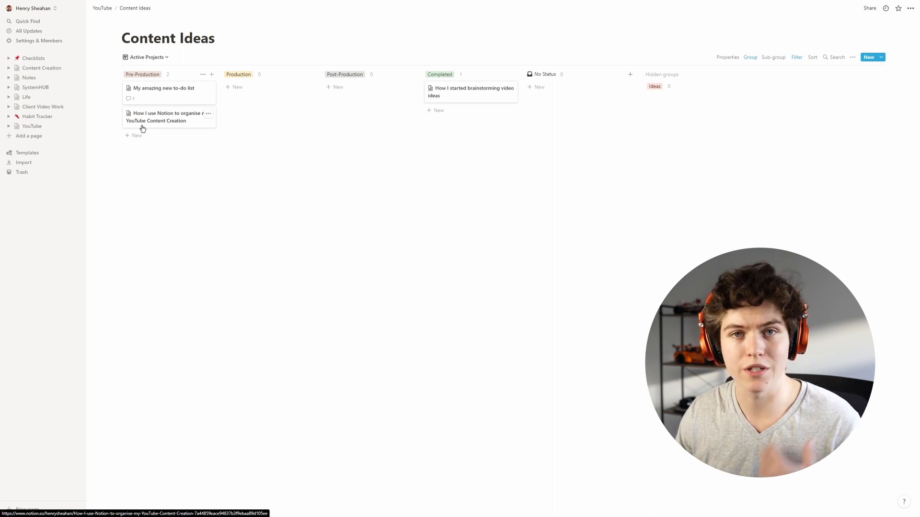
drag(142, 128, 245, 96)
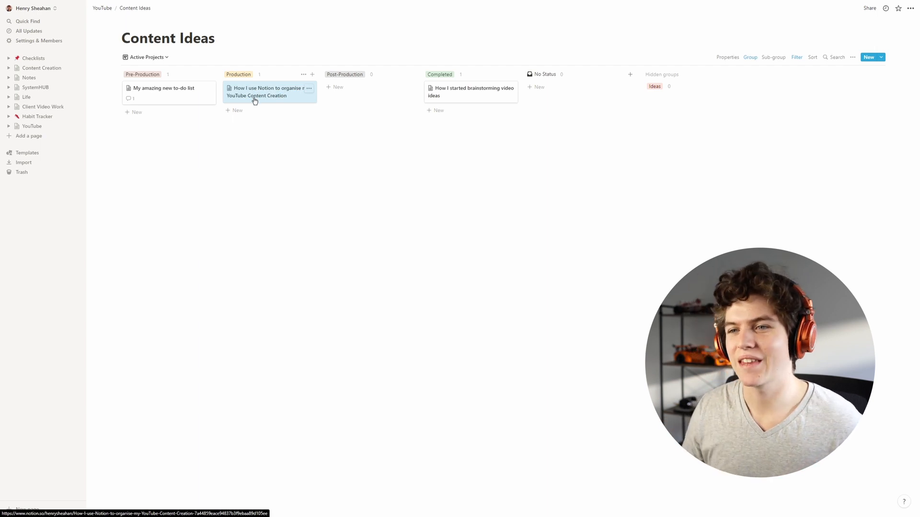
Open the card in the Production column and review its Pre-Production, Production and Post-Production checklists.
mouse_move(254, 100)
mouse_down()
mouse_move(279, 97)
mouse_move(251, 94)
mouse_up()
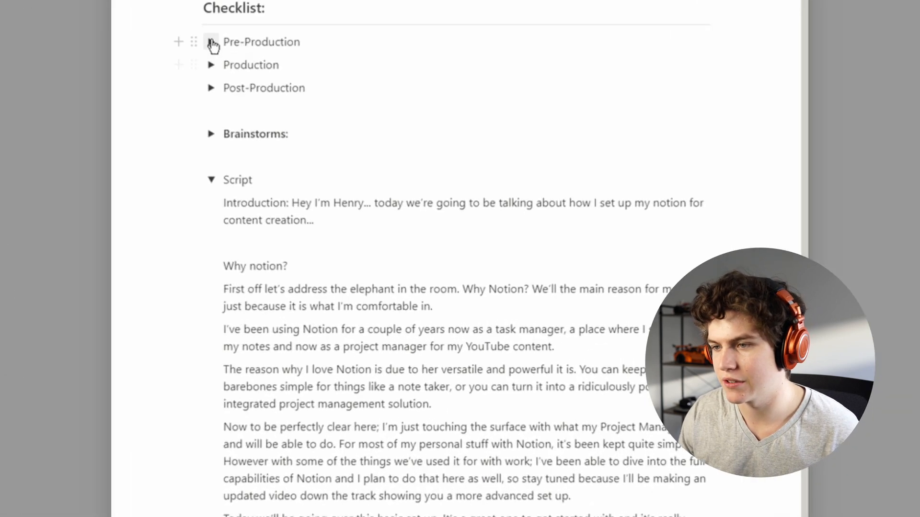
click(212, 43)
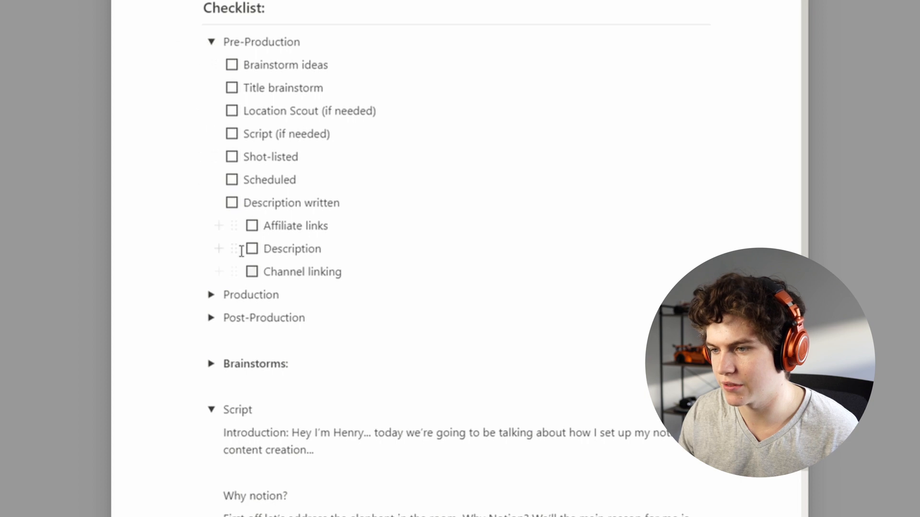
click(211, 42)
click(211, 65)
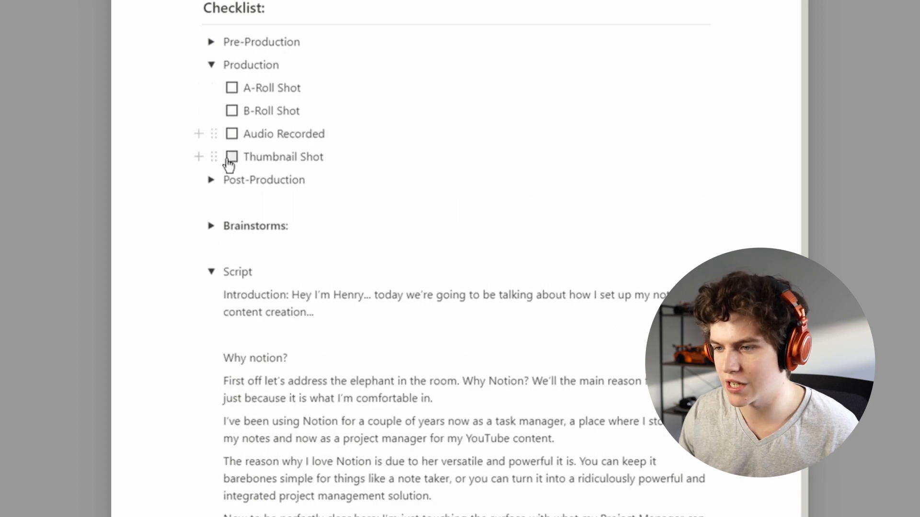
click(211, 64)
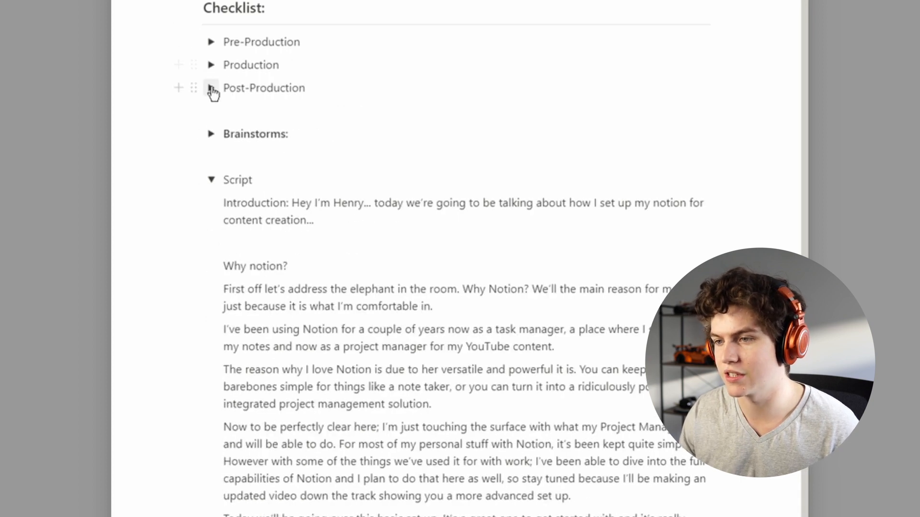
click(211, 65)
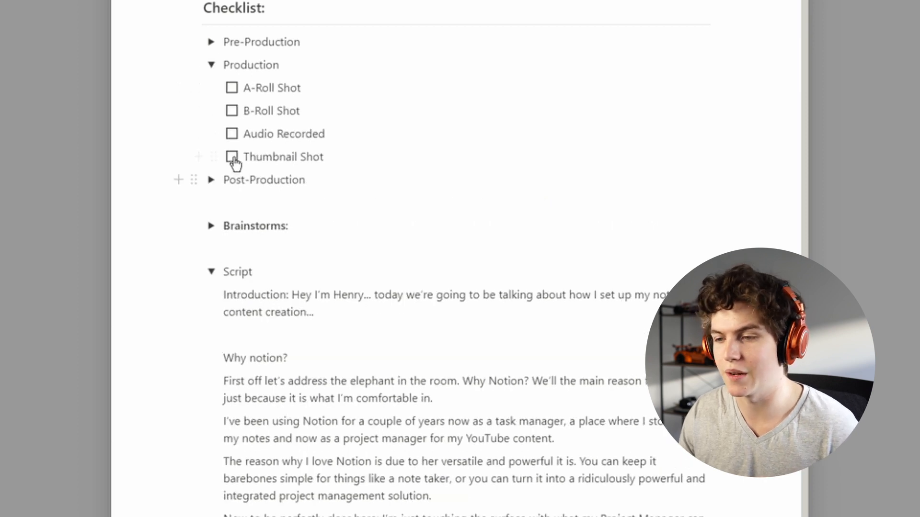
click(211, 65)
click(212, 89)
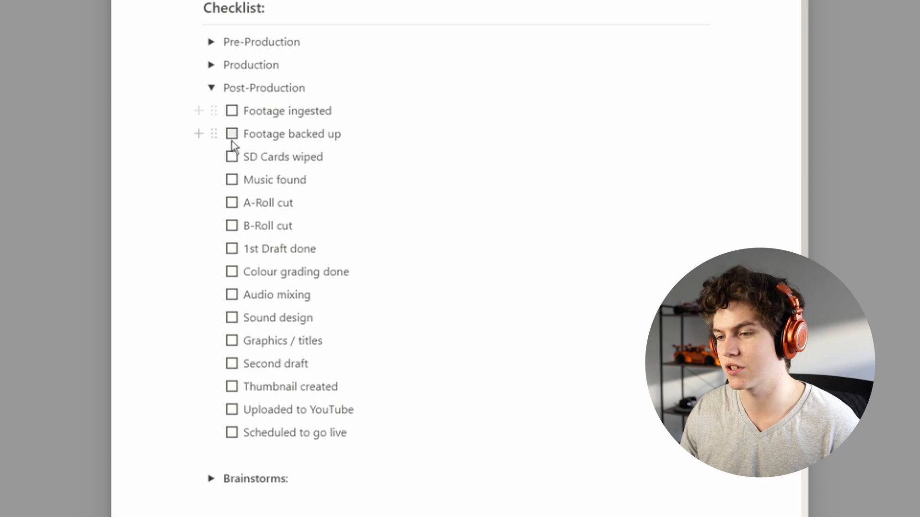
click(211, 88)
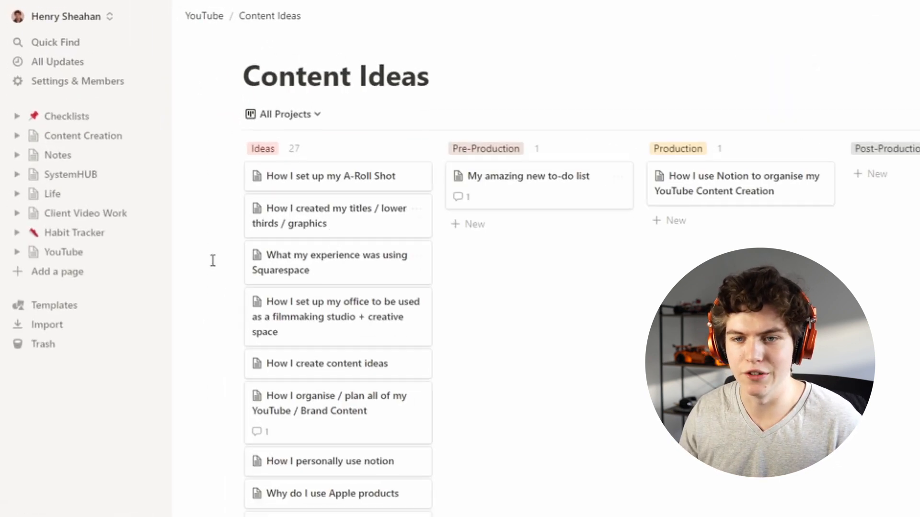
Create a new page titled "YouTube Content Test" and set it up as a Board database.
click(79, 277)
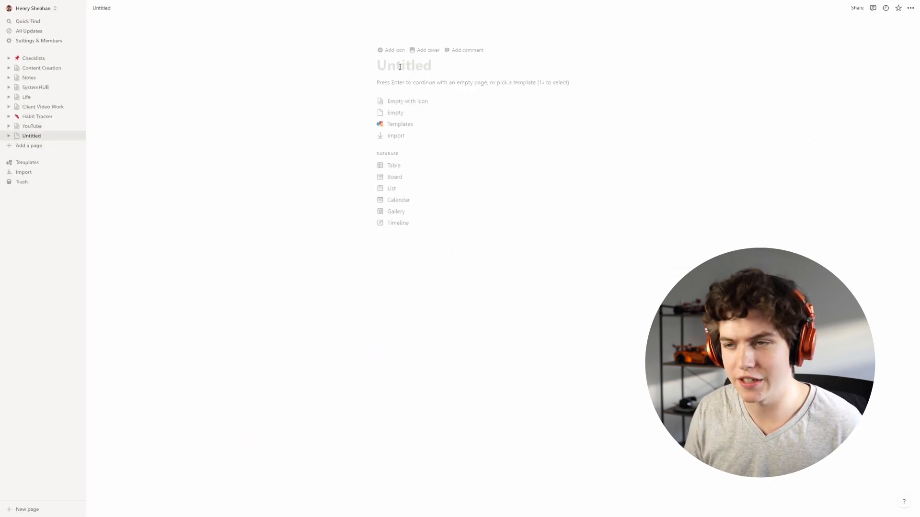
text(YouTube Content Test)
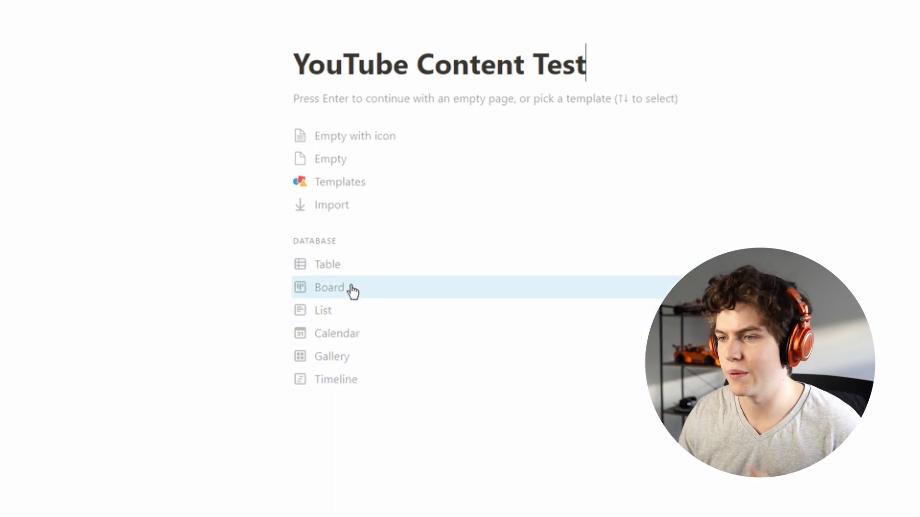
click(352, 290)
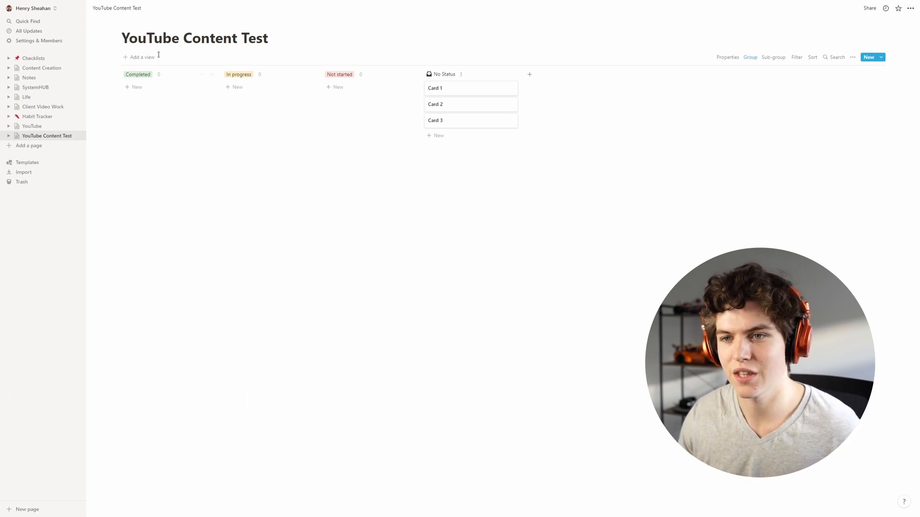
Rename the board's Completed column as Ideas and the In progress column as Pre-Production.
click(143, 77)
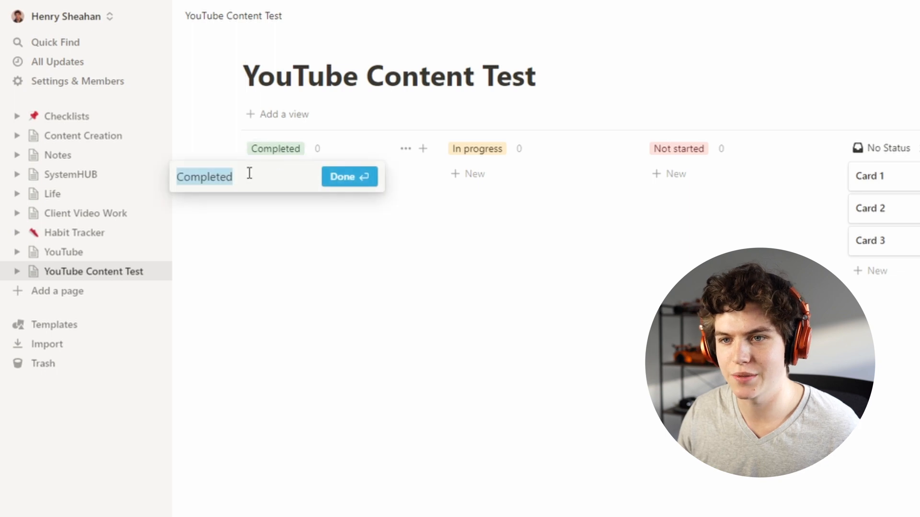
text(Ideas)
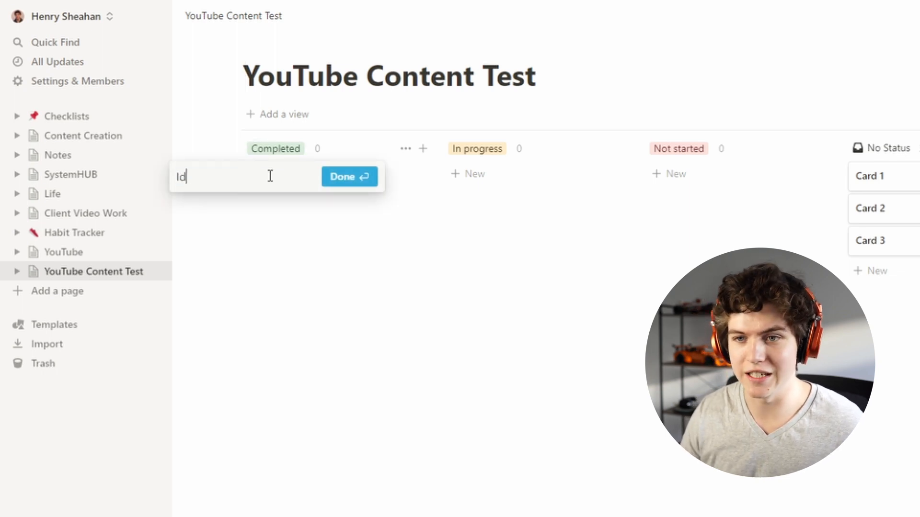
click(342, 176)
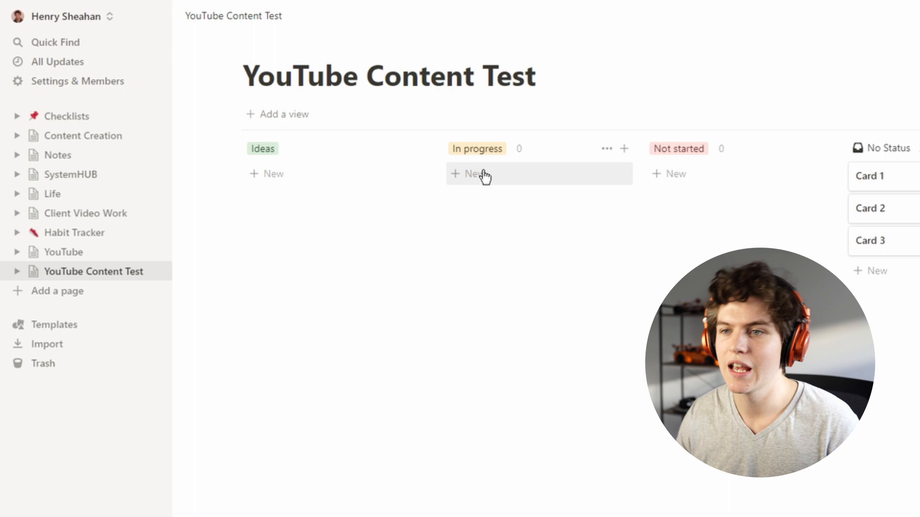
click(503, 149)
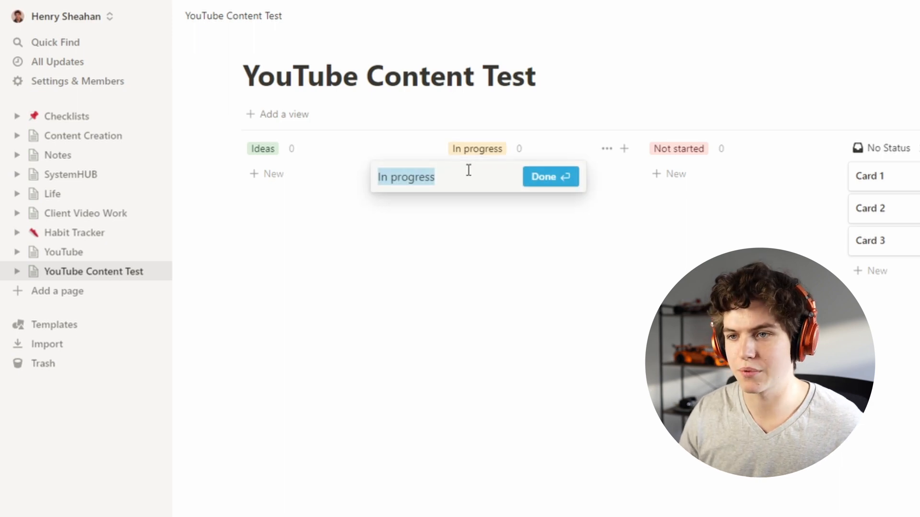
text(Pre-Production)
click(531, 177)
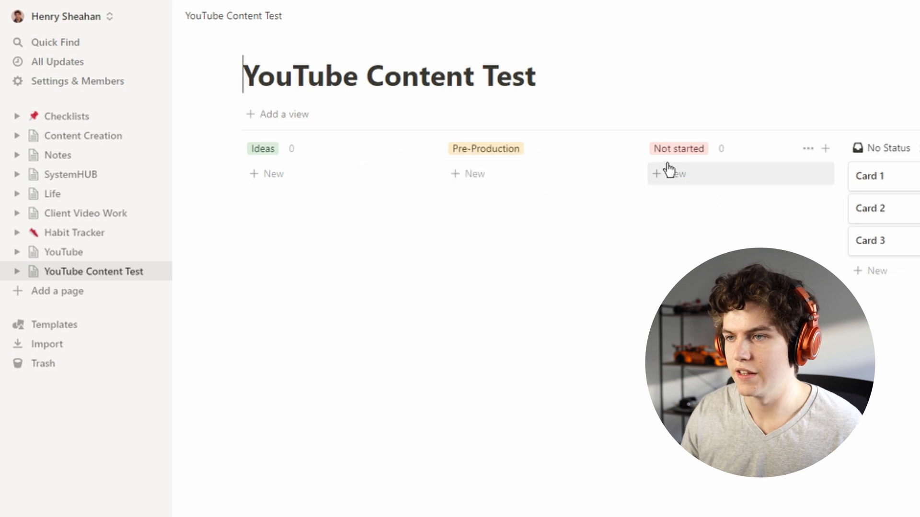
Rename the Not started column as Production.
click(672, 152)
text(Production)
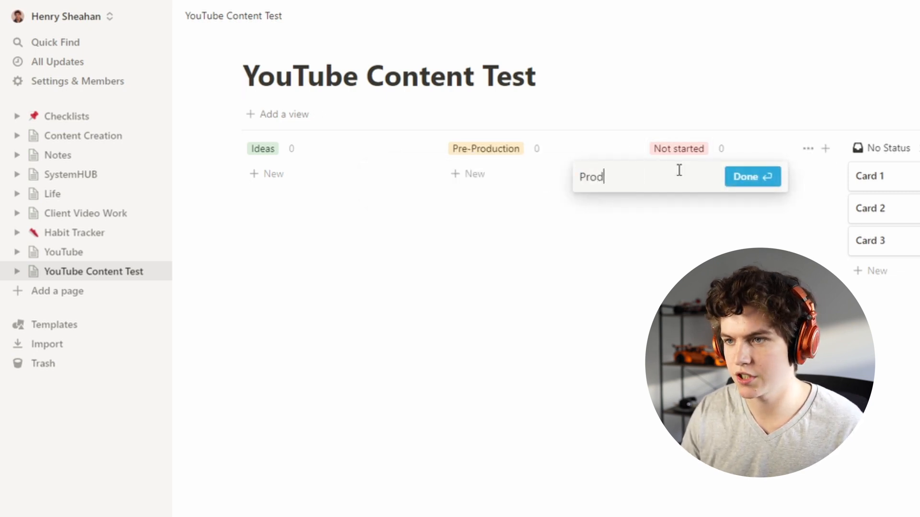
key(Return)
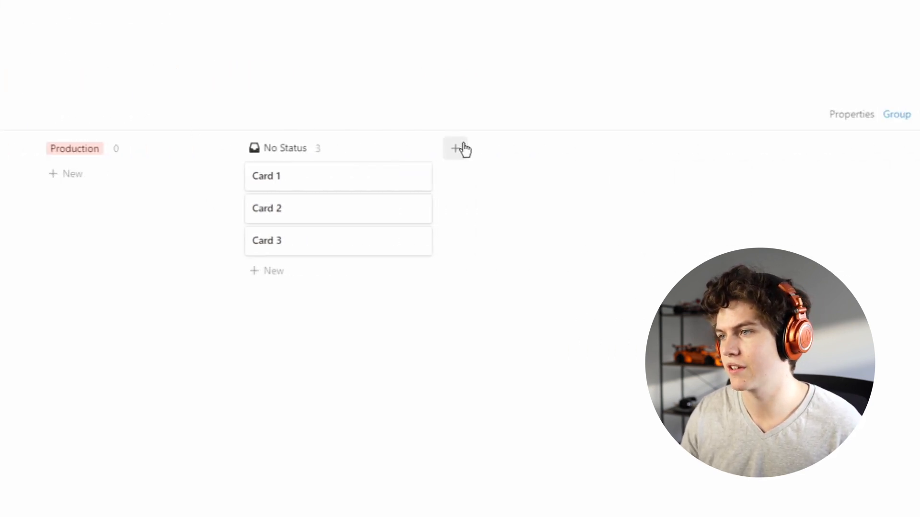
Add a new column named Post-Production to the board.
click(911, 148)
text(Post)
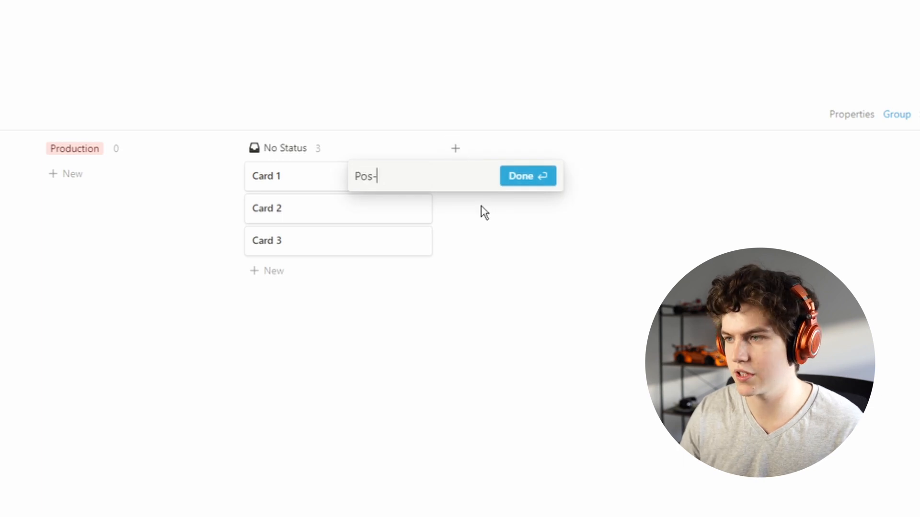
text(-P)
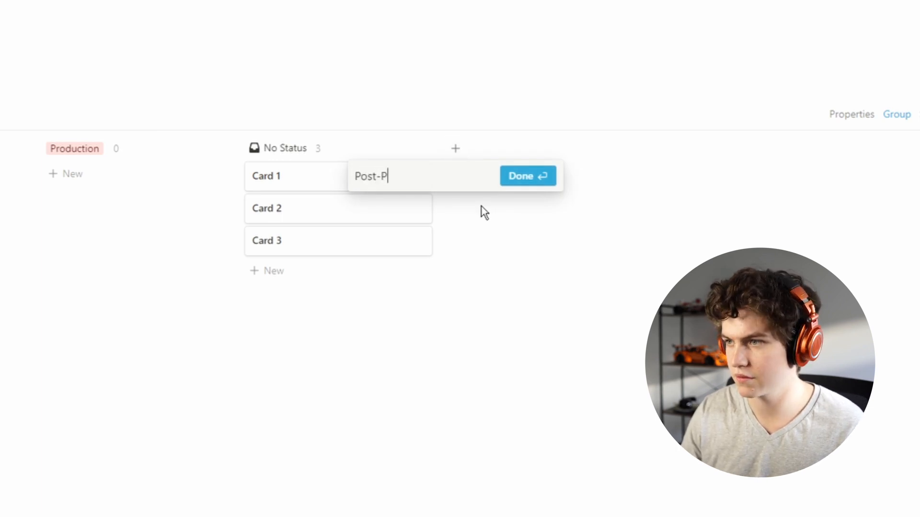
text(roduction)
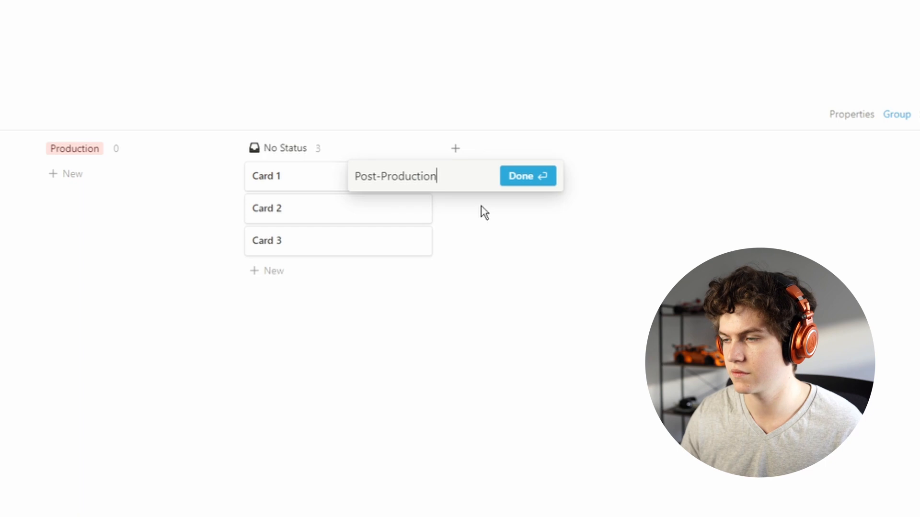
click(500, 177)
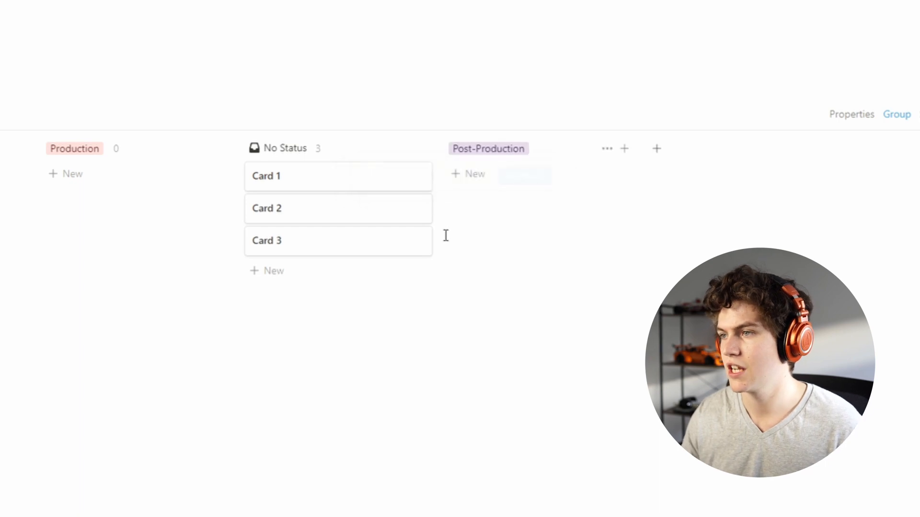
Add another new column named Completed after the Post-Production column.
click(657, 149)
text(C9om)
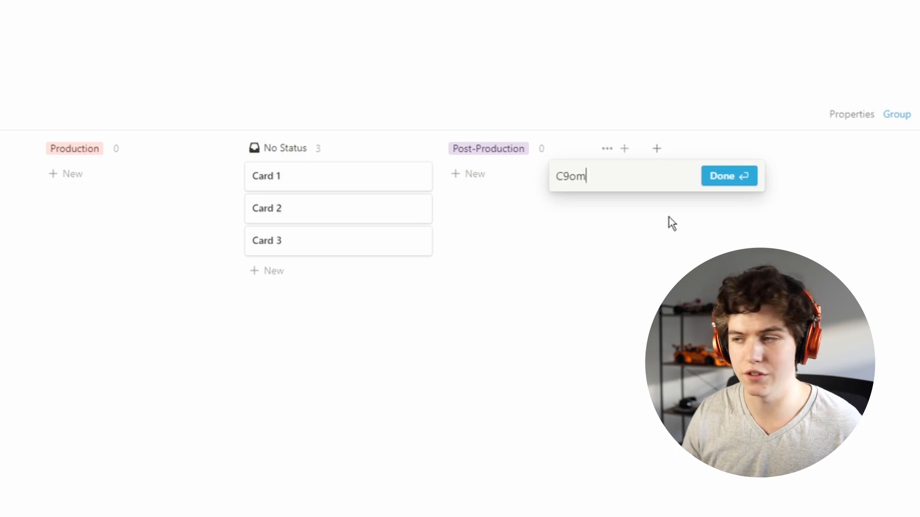
key(BackSpace)
key(BackSpace)
key(BackSpace)
text(ompleted)
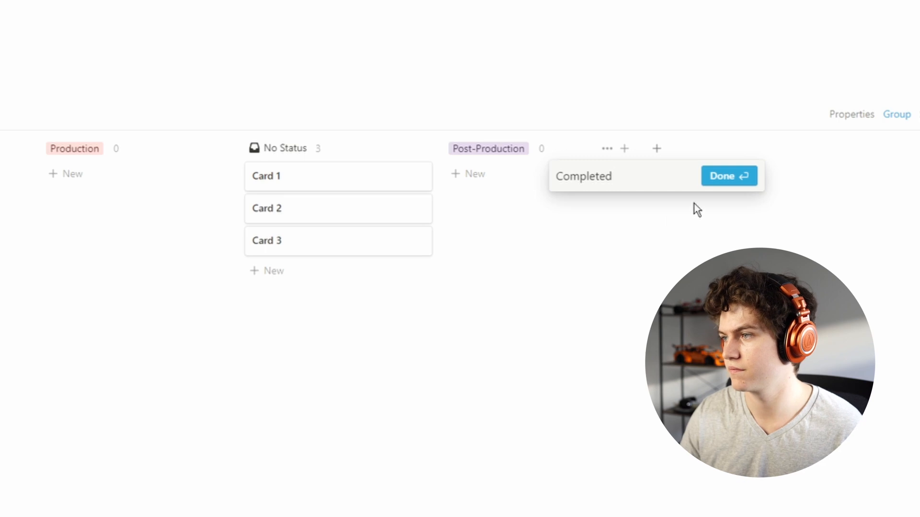
click(738, 177)
Move the No Status column to the end of the board, after Completed.
drag(289, 153, 778, 171)
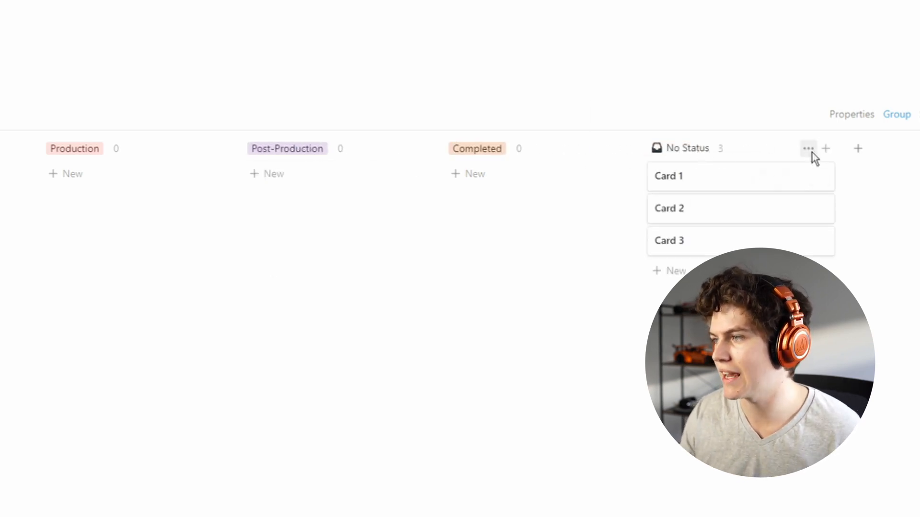
click(809, 149)
click(807, 146)
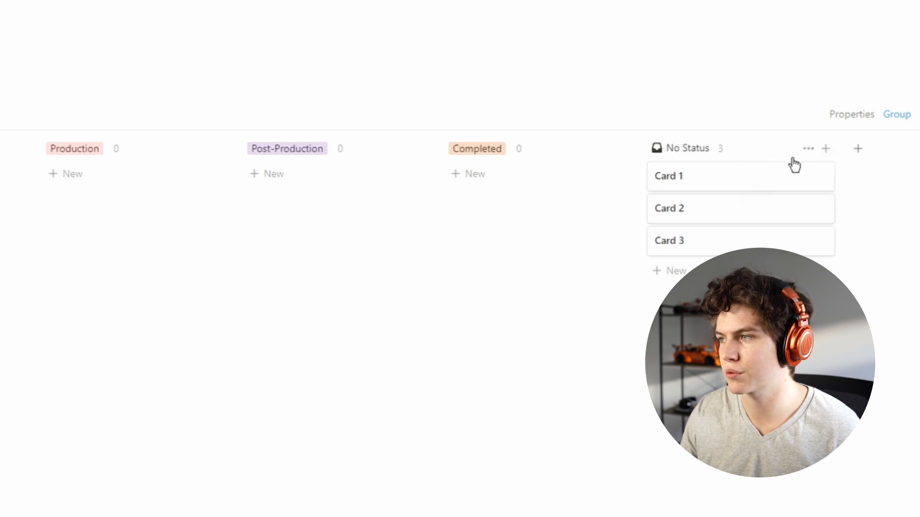
Hide the No Status column from the board.
click(808, 151)
click(797, 176)
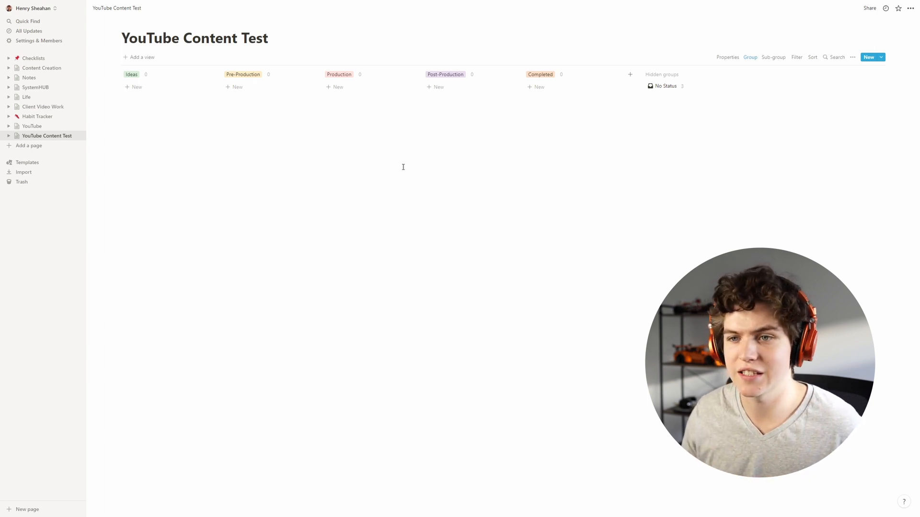
Add two cards named Pizza and Pasta to the Ideas column.
click(139, 88)
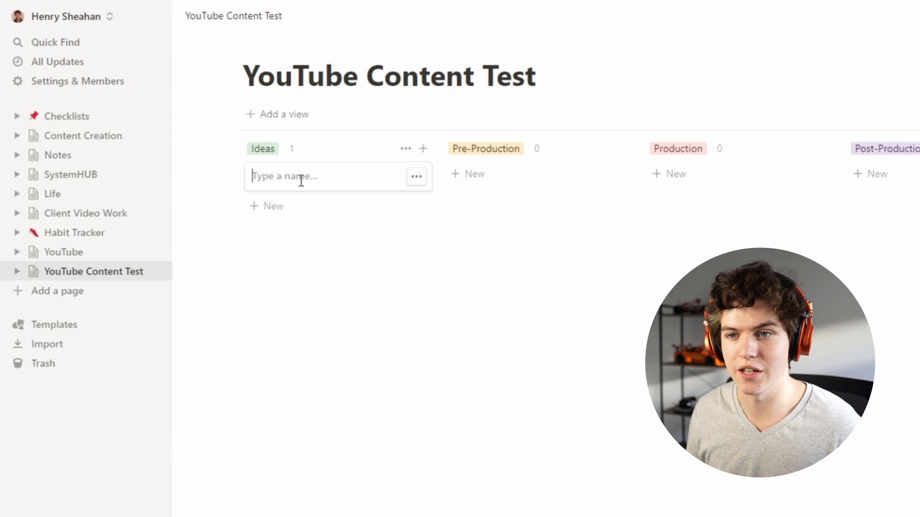
click(377, 278)
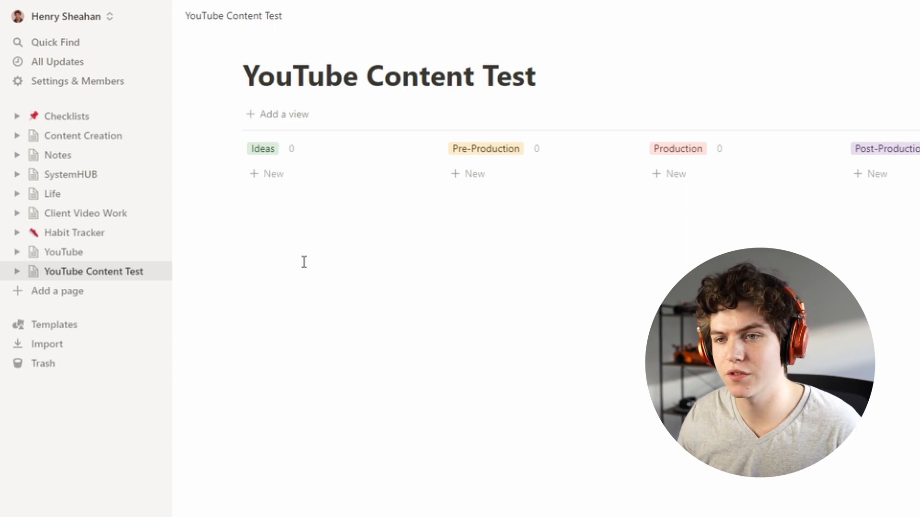
click(280, 178)
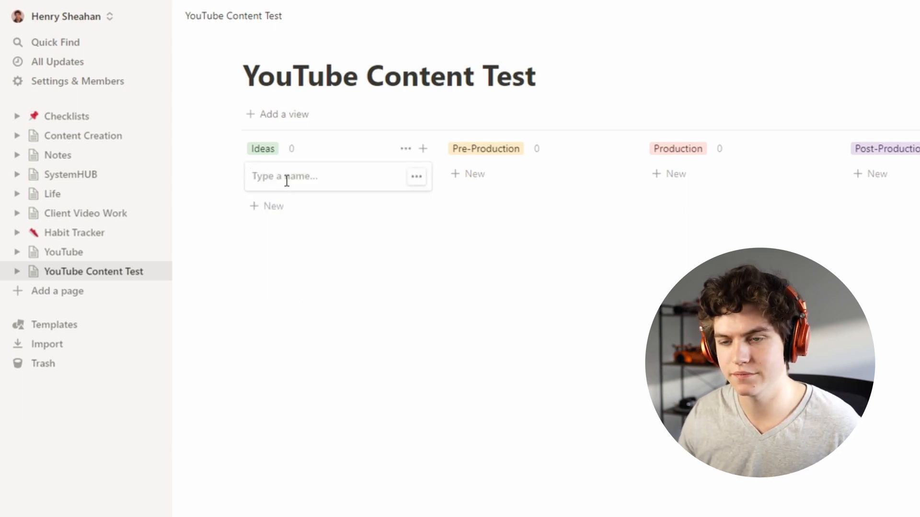
text(Pizza)
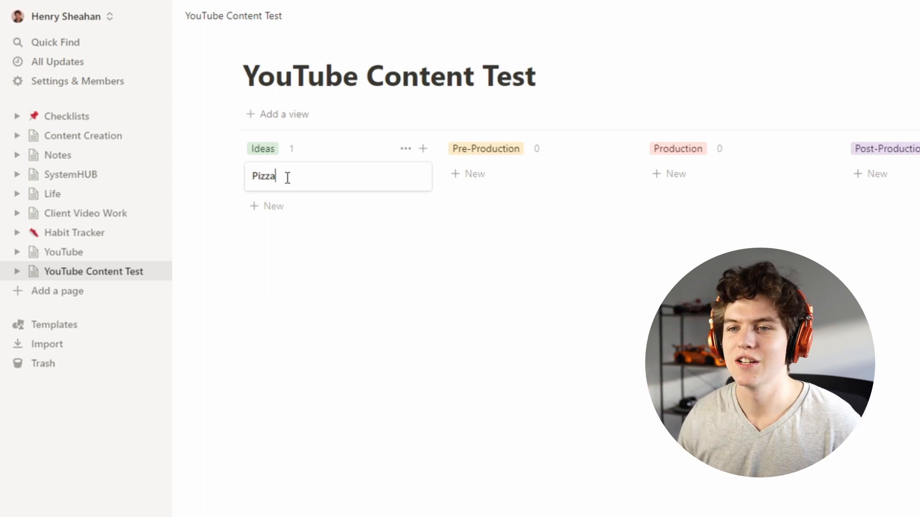
click(300, 207)
text(Pasta)
Add two more cards named Parma and Peas below Pasta in the Ideas column.
click(307, 240)
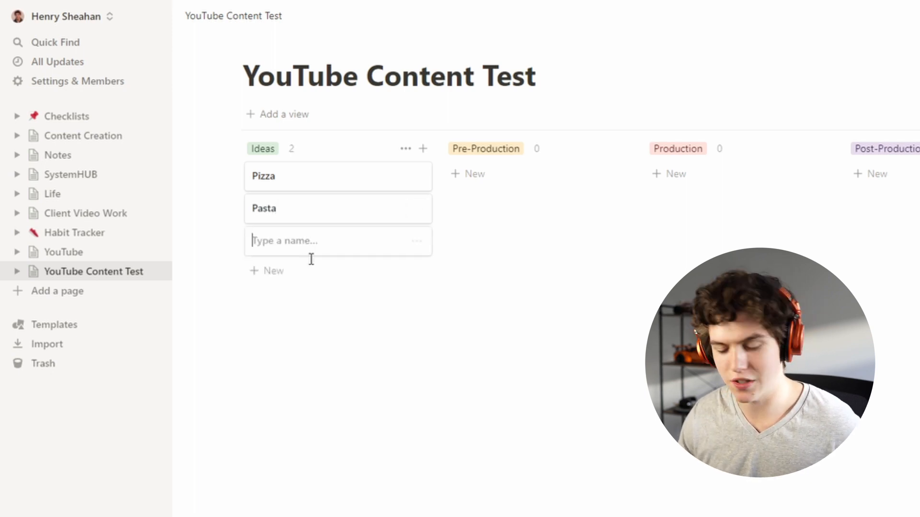
text(Param)
key(BackSpace)
key(BackSpace)
text(ma)
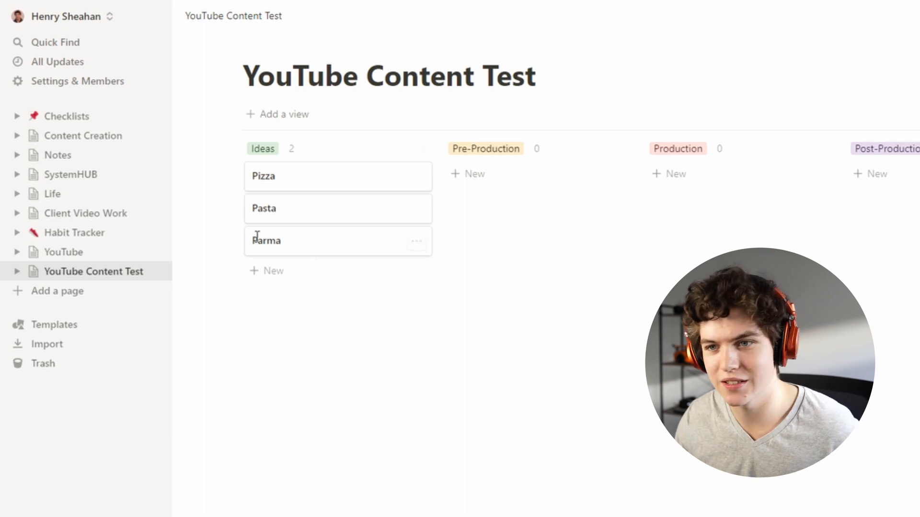
click(327, 274)
text(Peas)
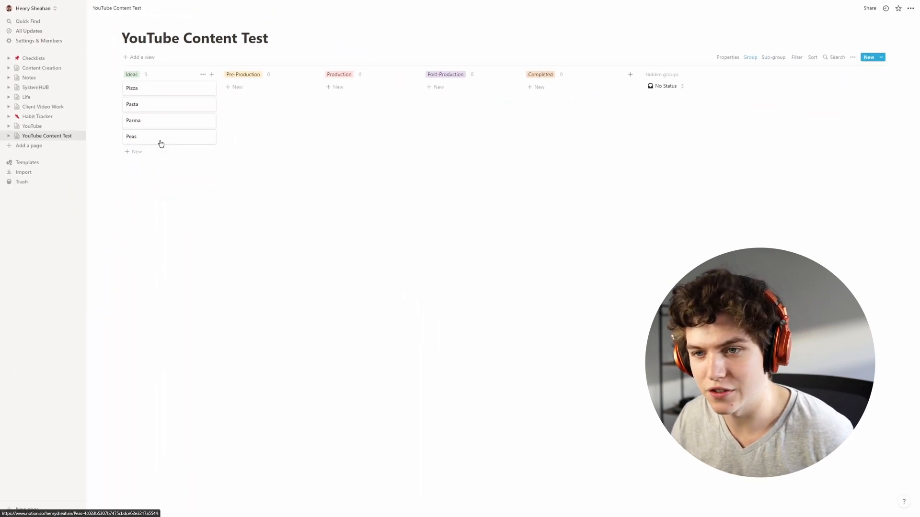
Open the Pizza card in the Ideas column to examine its properties and empty page body.
click(163, 126)
click(180, 97)
click(158, 92)
click(283, 103)
click(144, 89)
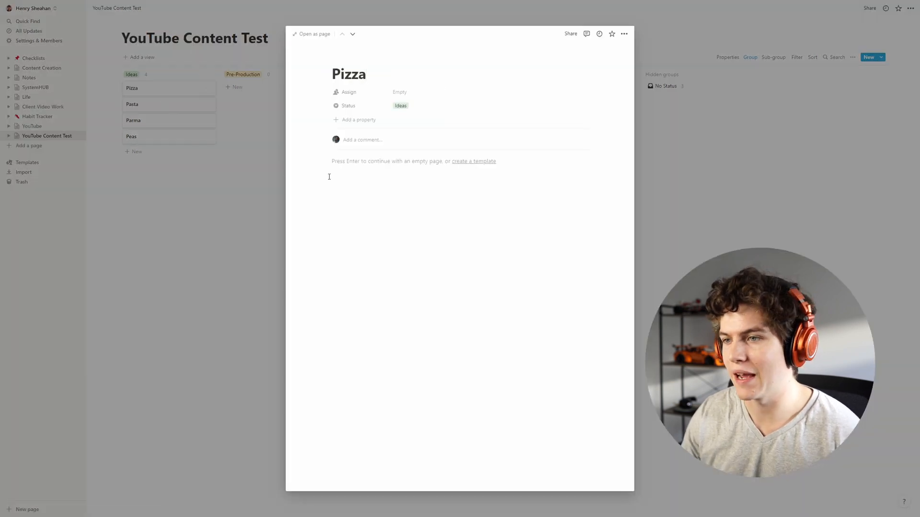
click(403, 225)
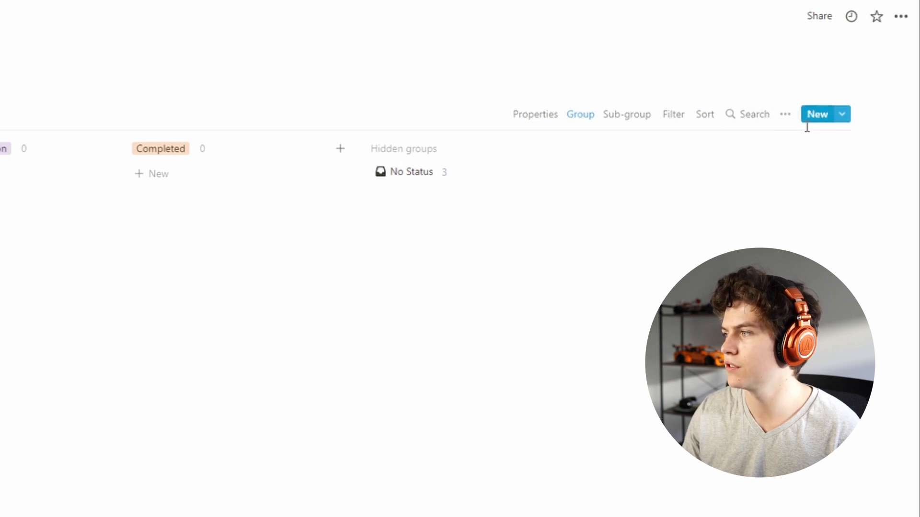
Create a new card template for the YouTube Content Test board and start its empty page body.
click(842, 115)
click(754, 211)
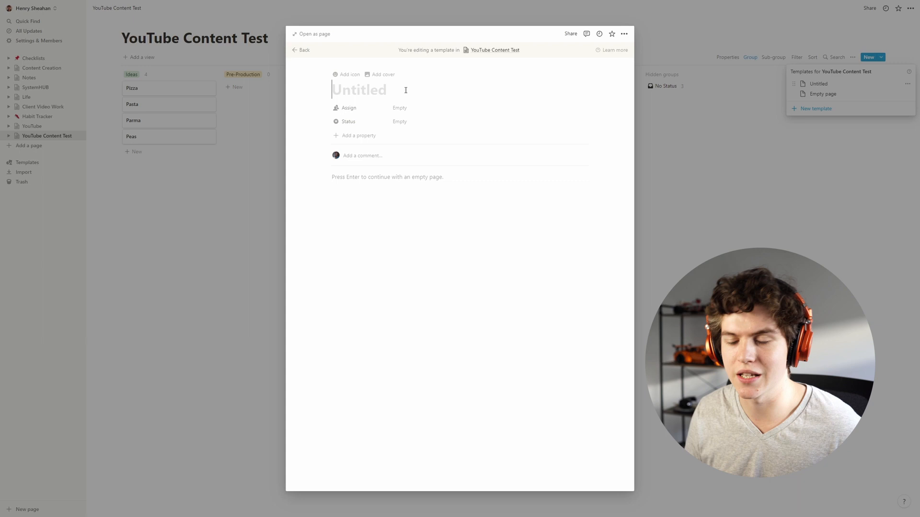
click(370, 192)
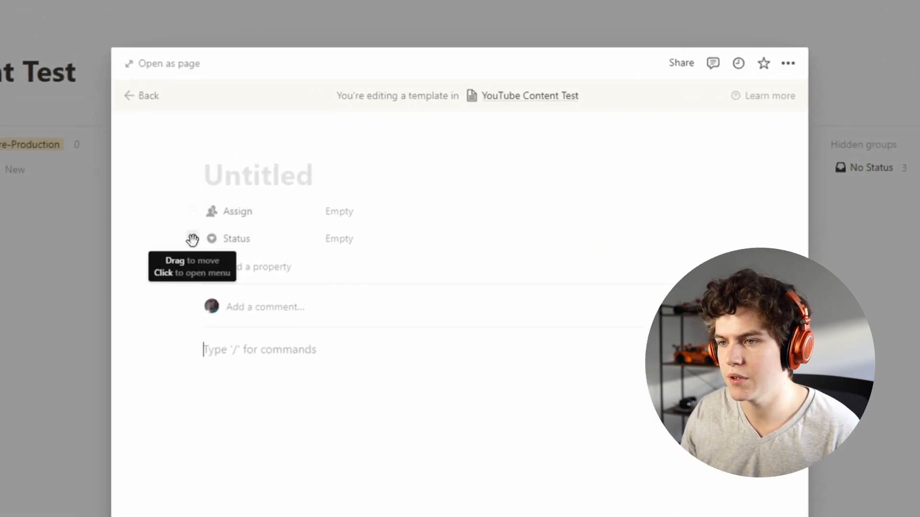
Examine the template's Status property settings and the people available for its Assign property.
click(192, 240)
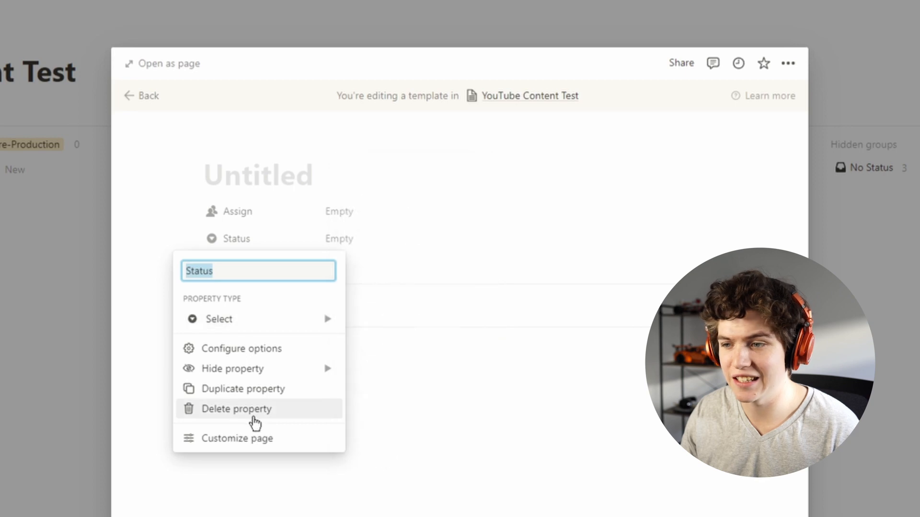
mouse_move(288, 320)
click(427, 236)
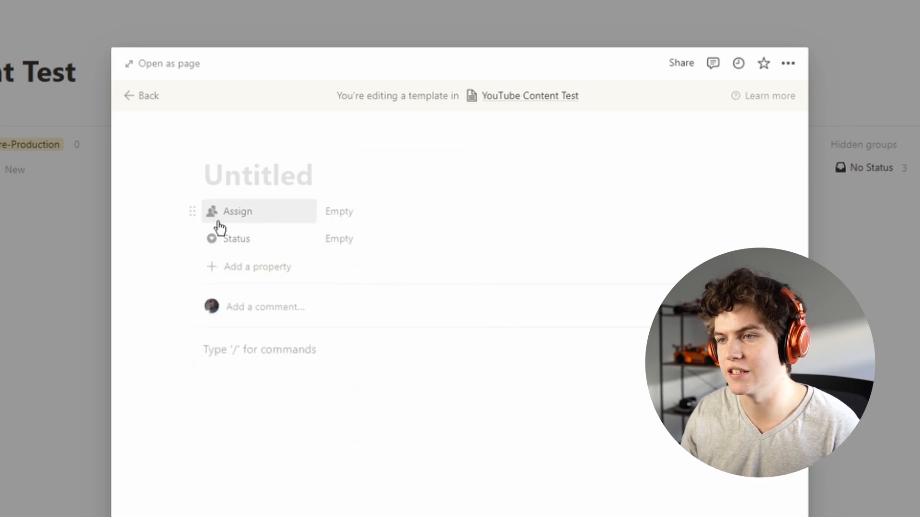
click(371, 218)
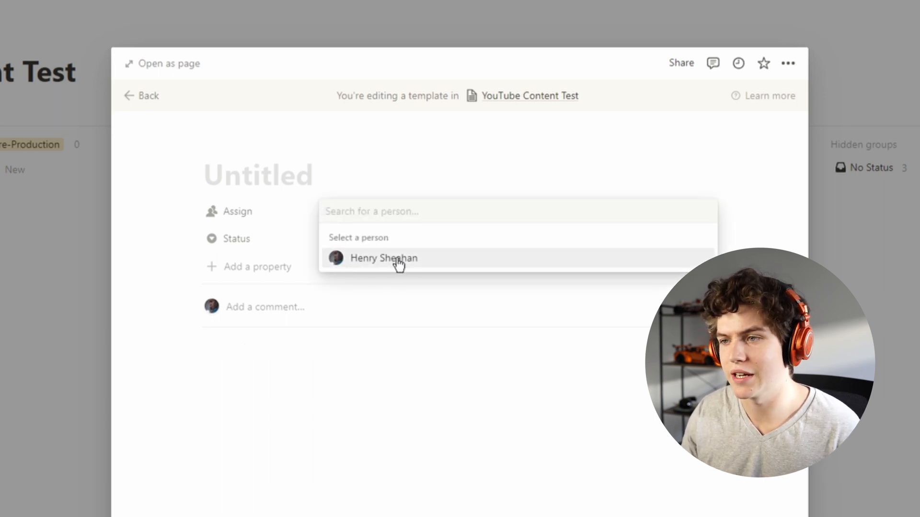
click(361, 379)
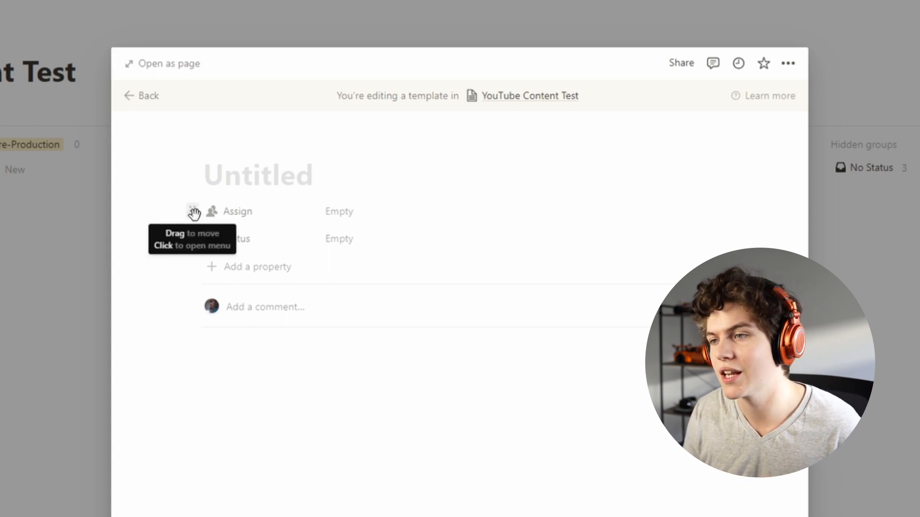
Delete the Assign property from the template and check which options the Status property offers.
click(194, 213)
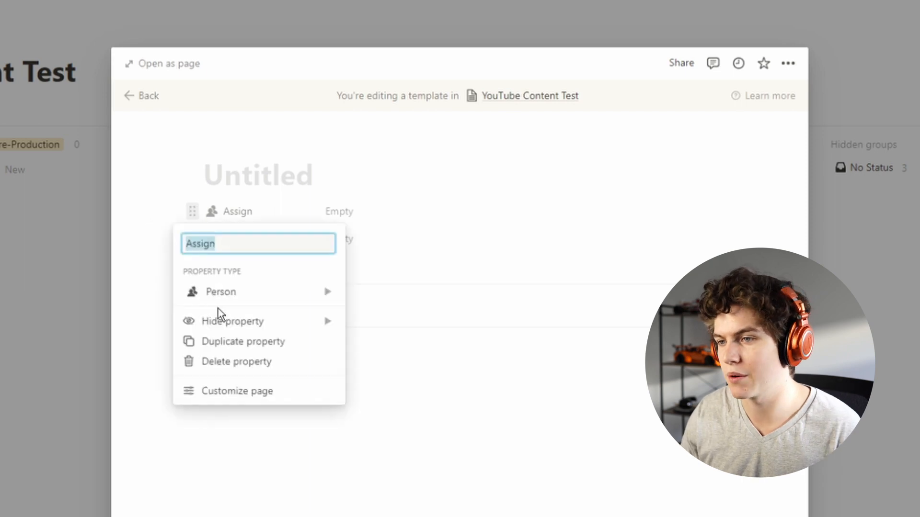
click(225, 194)
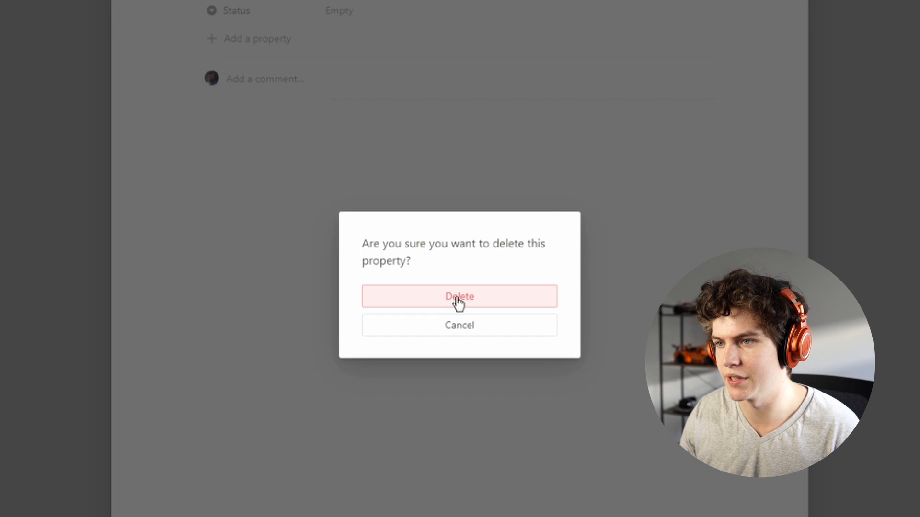
click(458, 293)
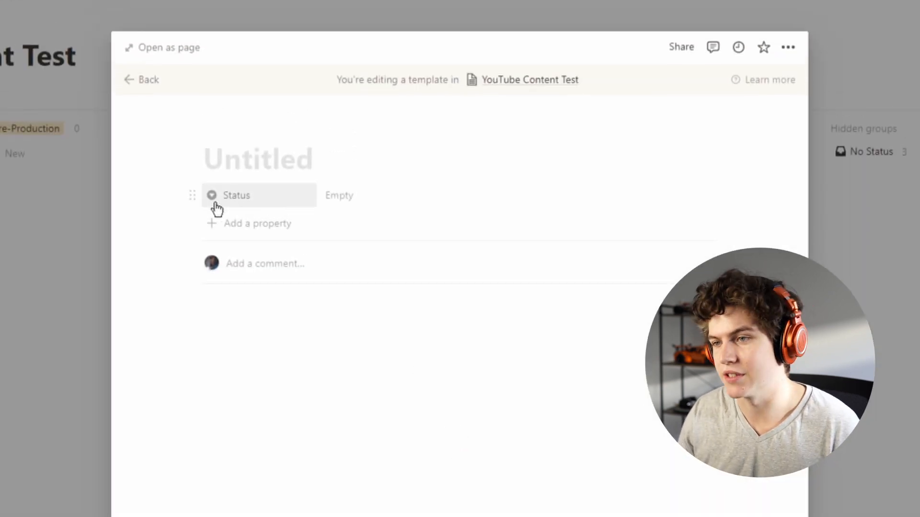
click(333, 197)
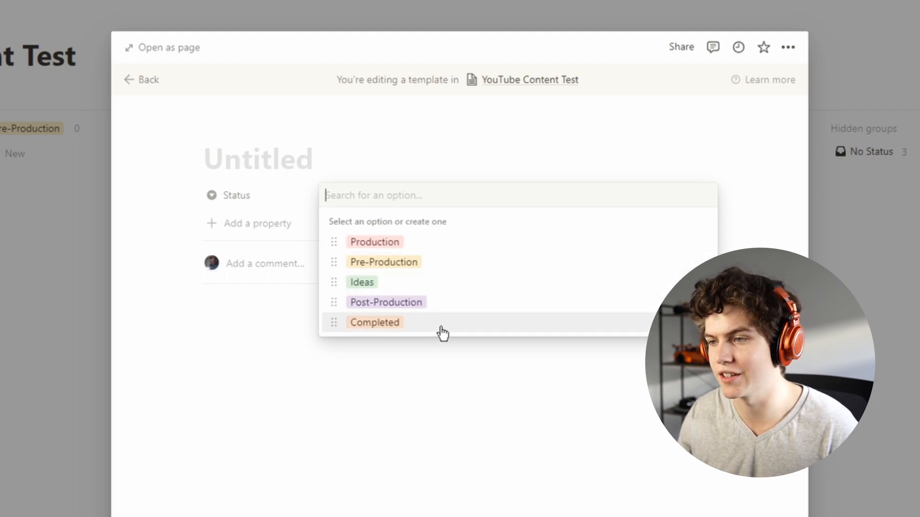
click(345, 423)
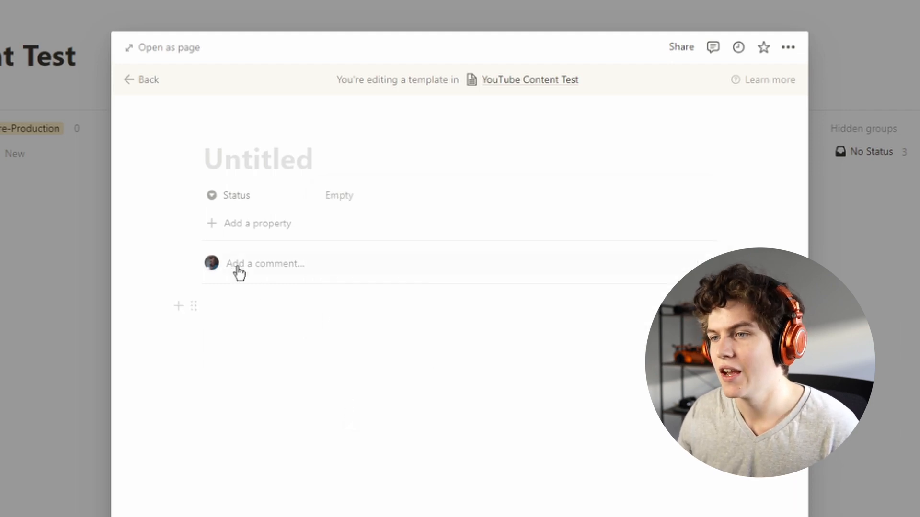
Add a new property named Type of Content to the template.
click(252, 231)
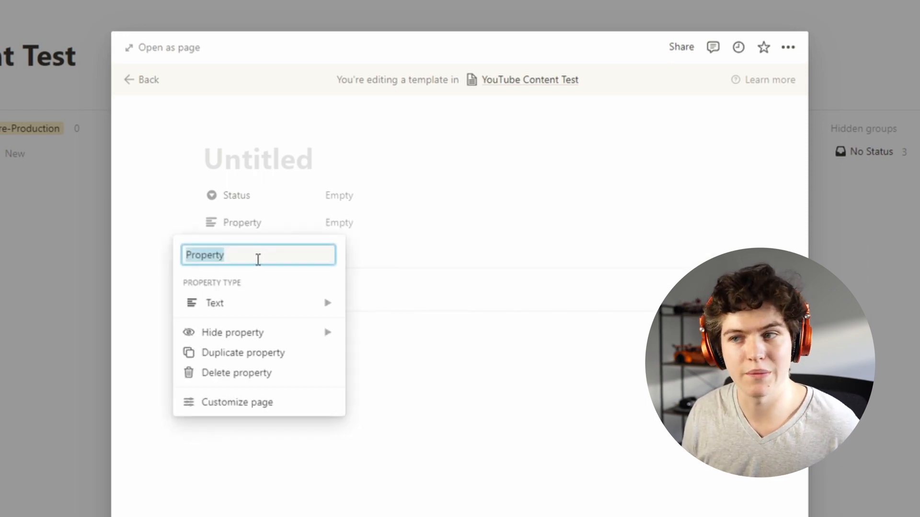
text(Type of )
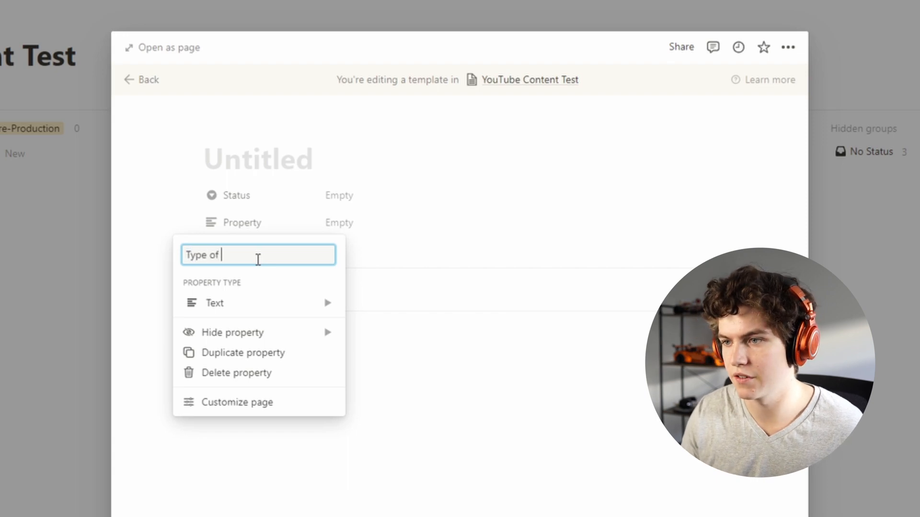
text(Content)
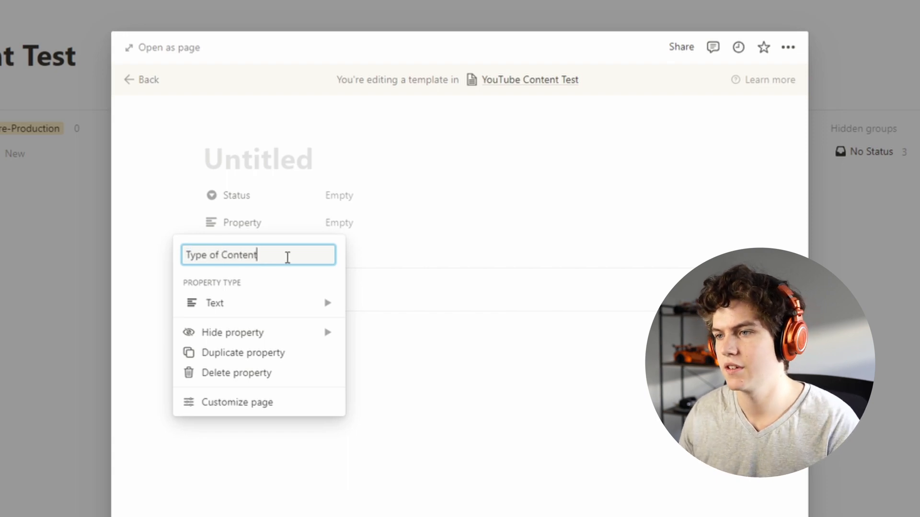
key(Return)
Make Type of Content a Select property and check the other available property types.
click(258, 224)
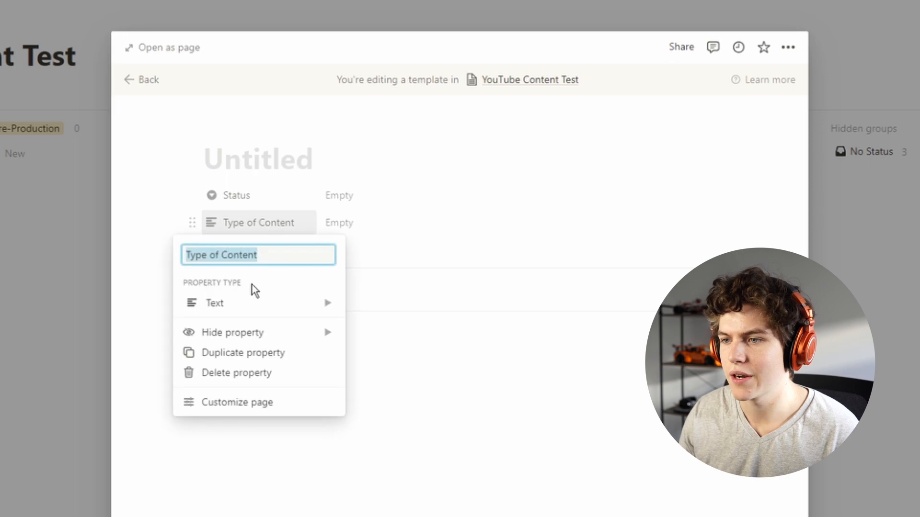
click(191, 303)
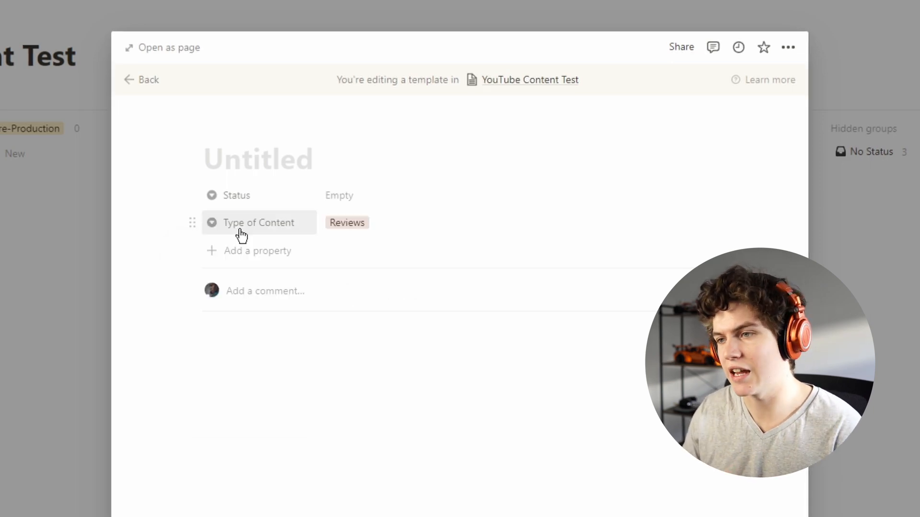
click(242, 234)
click(321, 306)
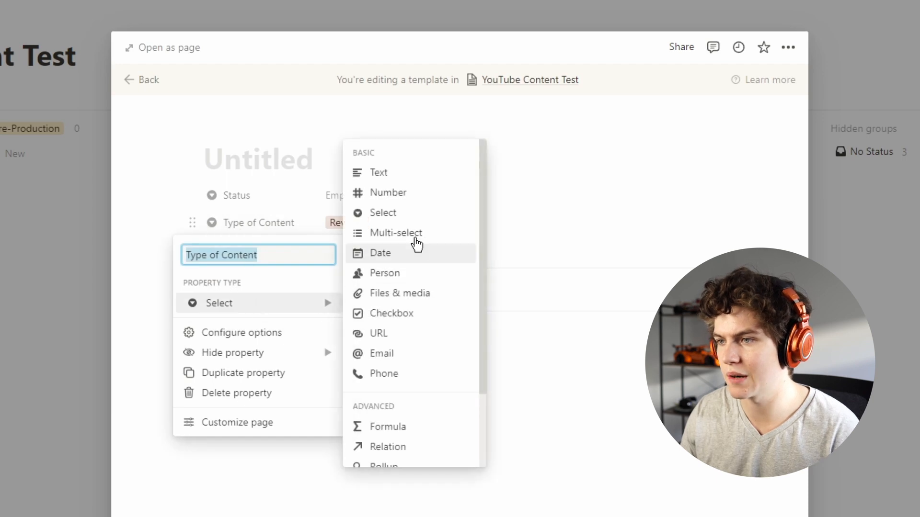
click(404, 235)
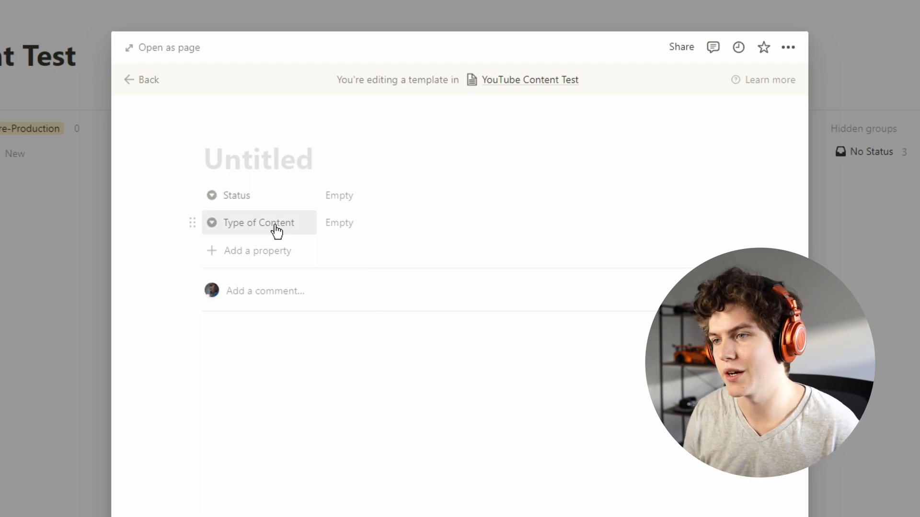
Create the options Brand Series and Life for the Type of Content property.
click(349, 233)
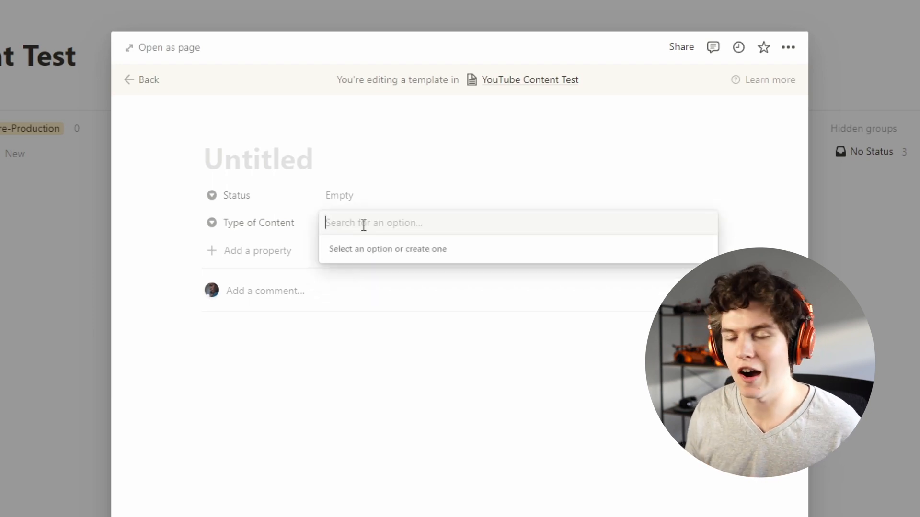
text(Brand)
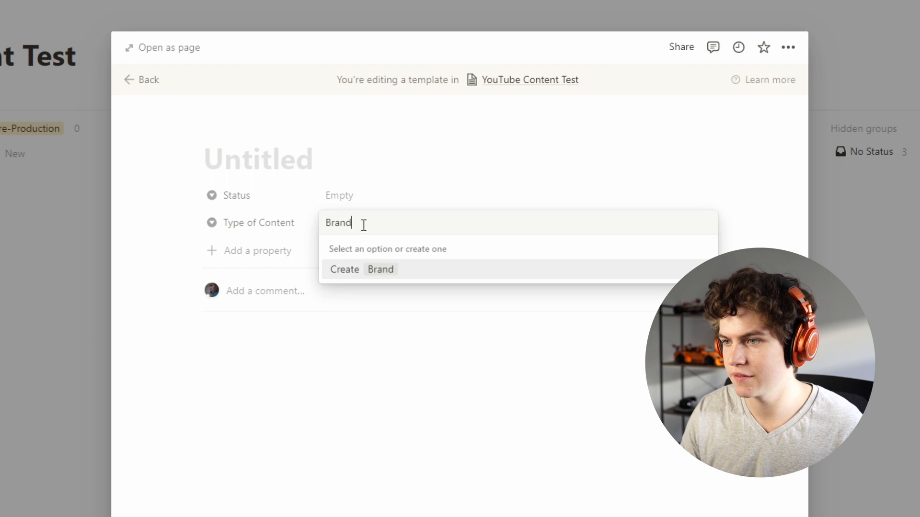
text( Series)
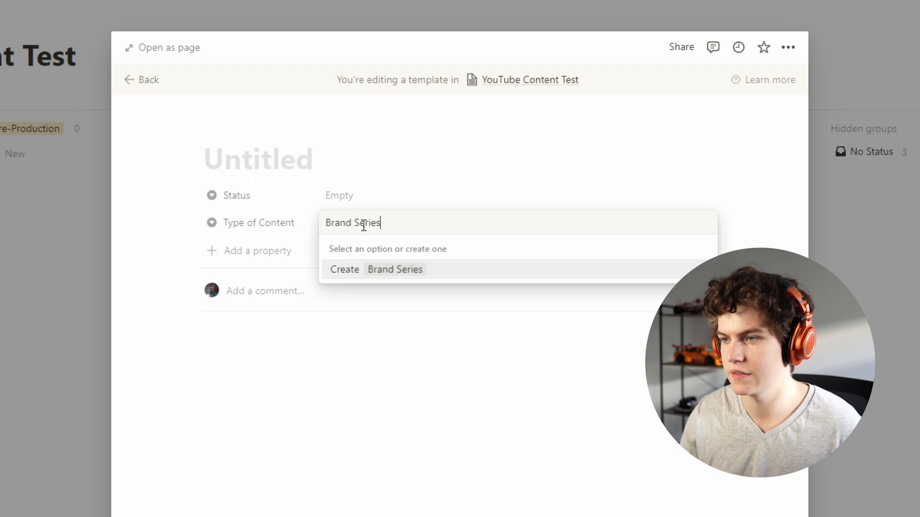
click(435, 272)
click(429, 223)
text(Life)
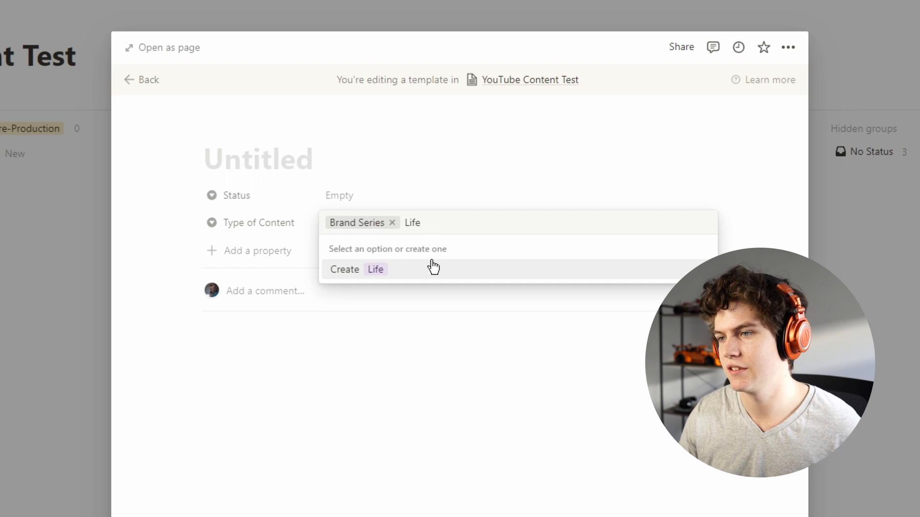
click(433, 267)
Create the additional Type of Content options Reviews and Tutorials.
click(445, 228)
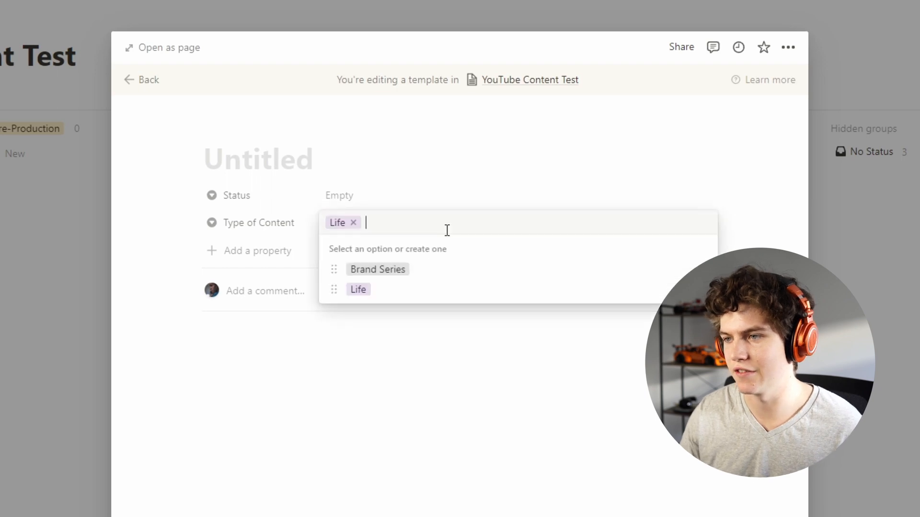
text(Reviews)
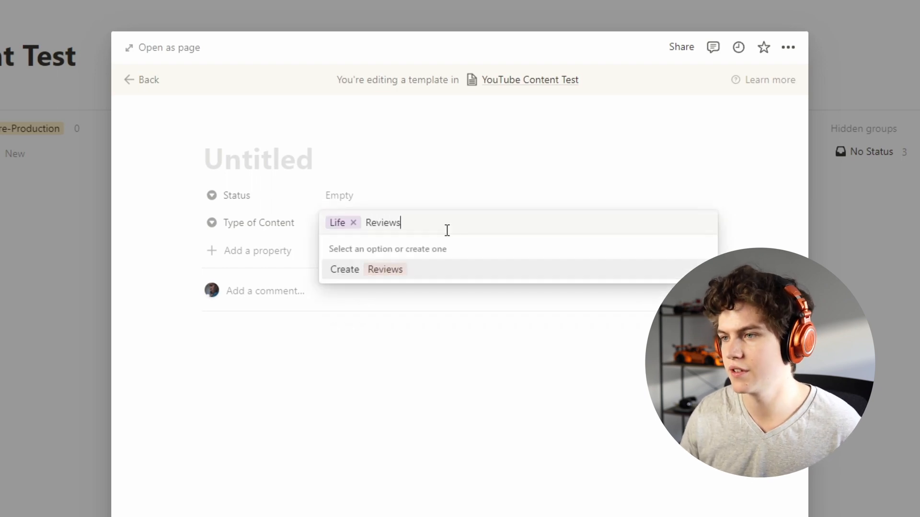
click(447, 269)
click(405, 226)
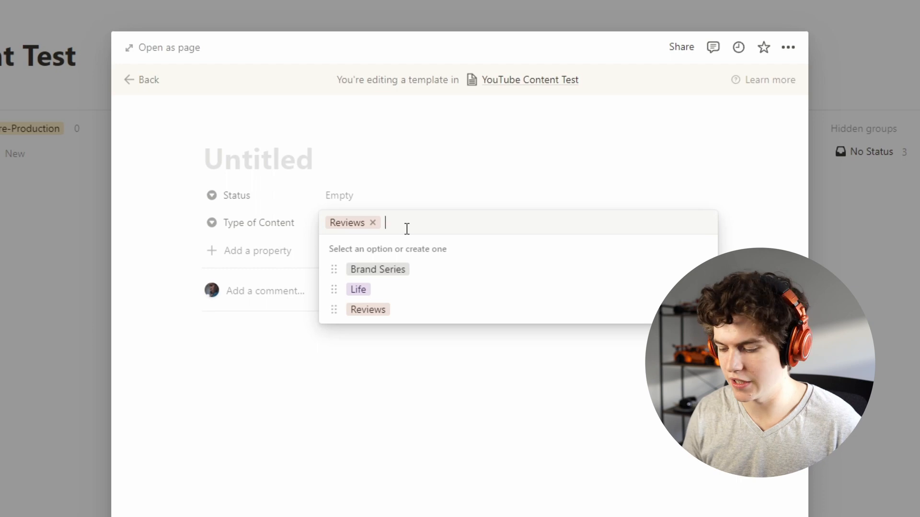
text(Tutorials)
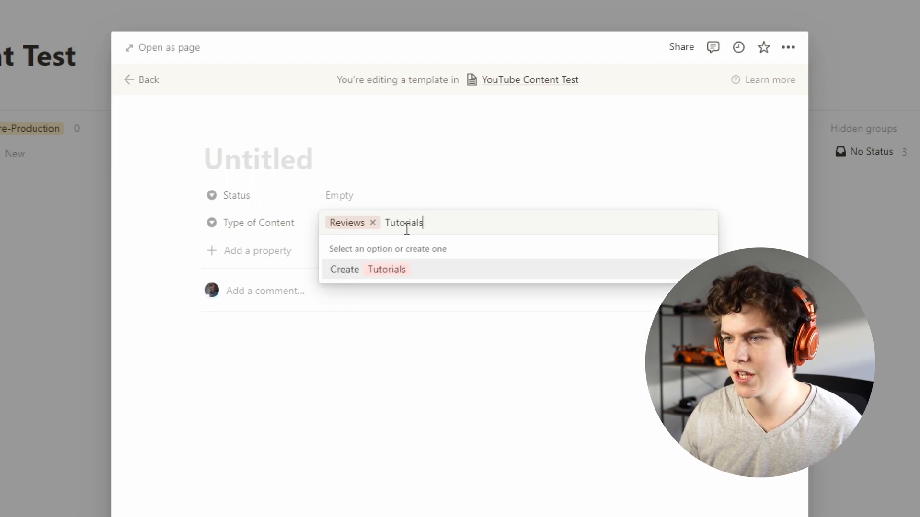
click(390, 268)
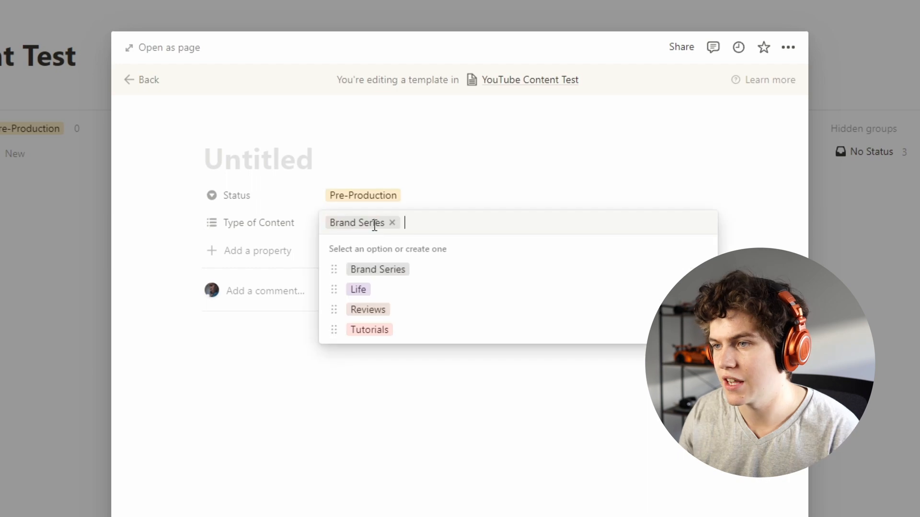
click(431, 369)
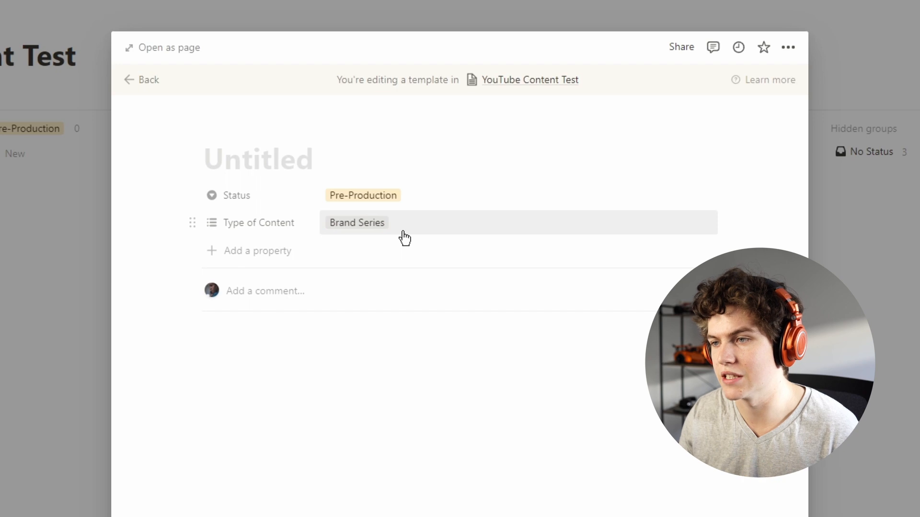
Create a Filmmaking option and add it to the Type of Content property alongside Brand Series.
click(405, 238)
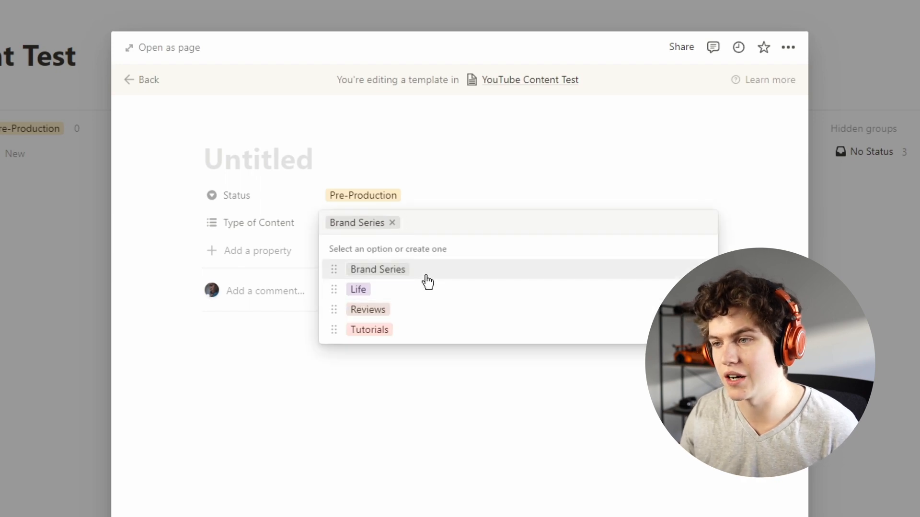
text(F)
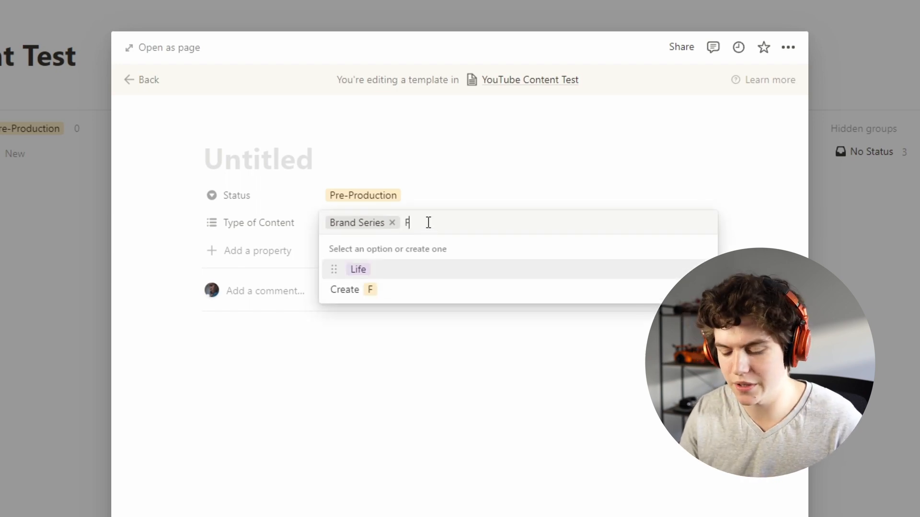
text(ilmmak)
text(ing)
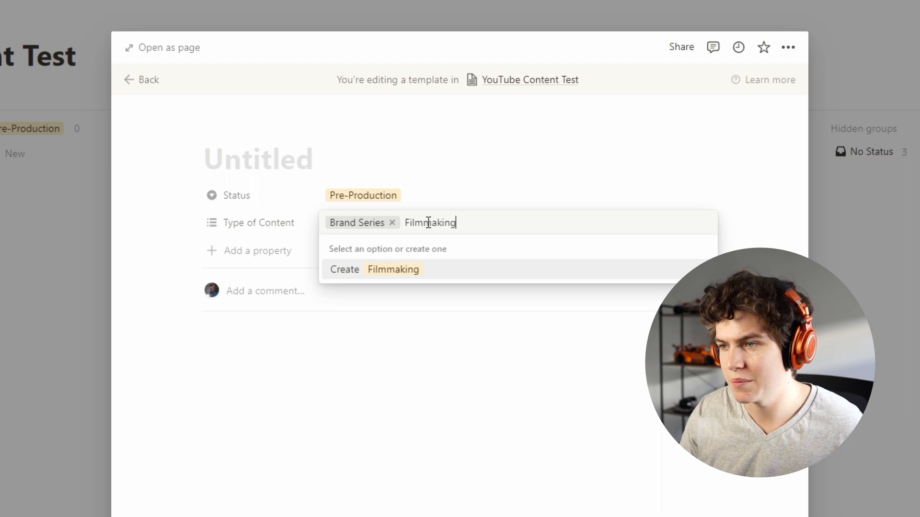
click(427, 279)
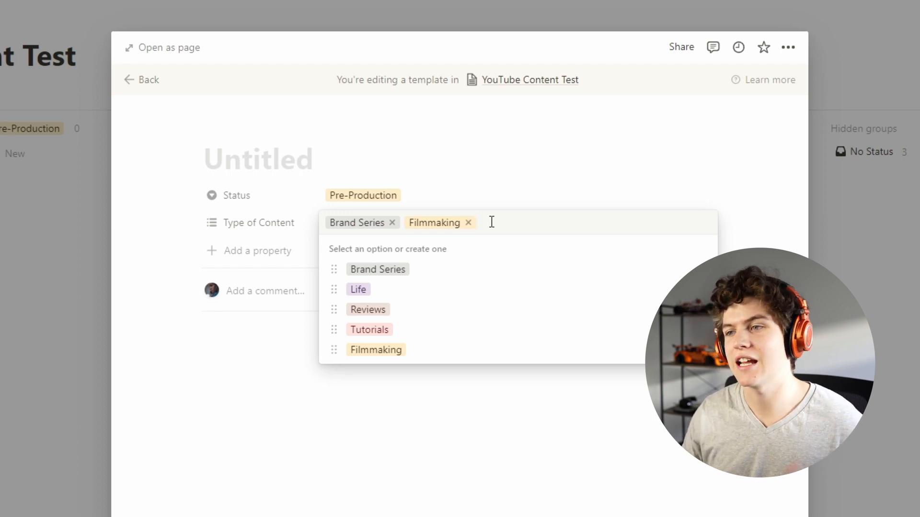
click(418, 196)
Review the Status options and clear Pre-Production from the template's Status property.
click(338, 197)
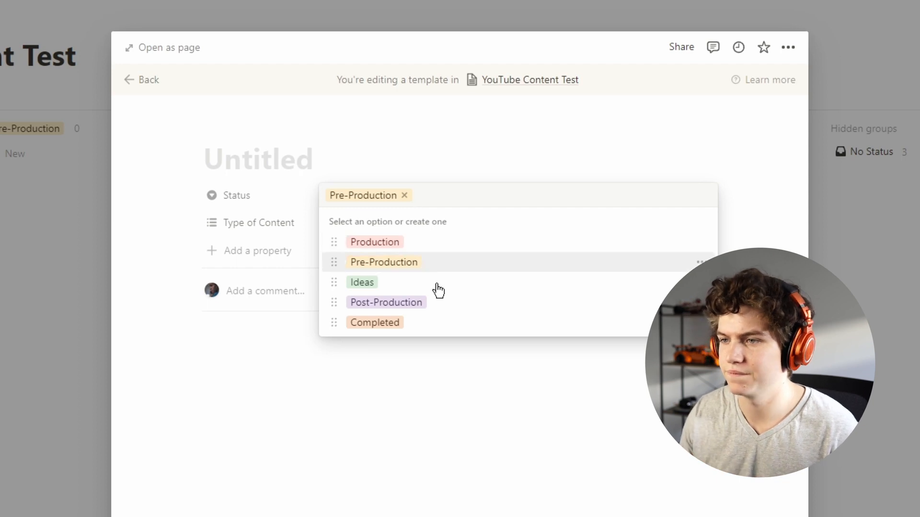
click(433, 386)
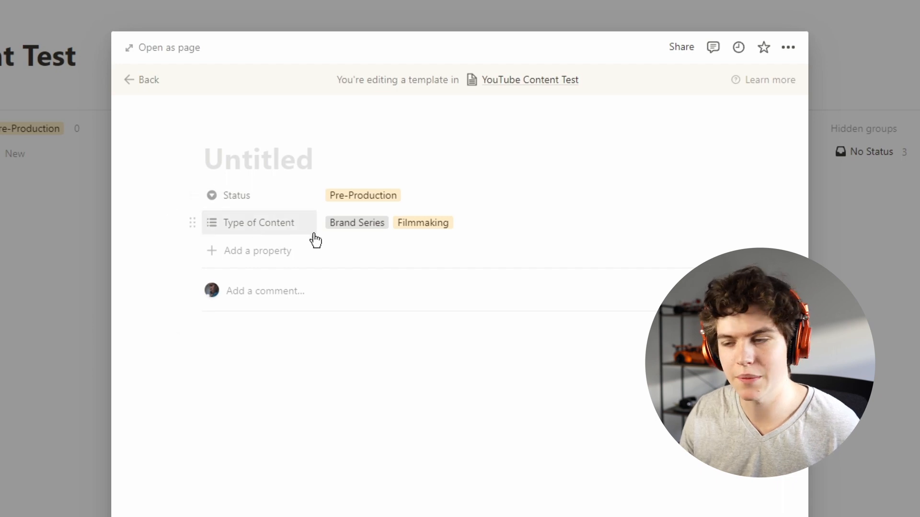
click(410, 204)
click(405, 197)
click(396, 396)
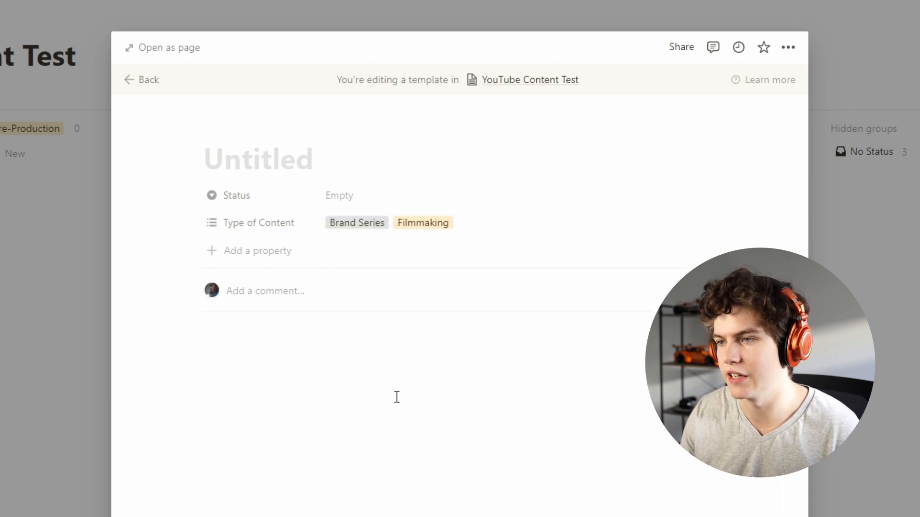
Clear the Brand Series and Filmmaking values from the template's Type of Content property.
click(364, 230)
click(392, 222)
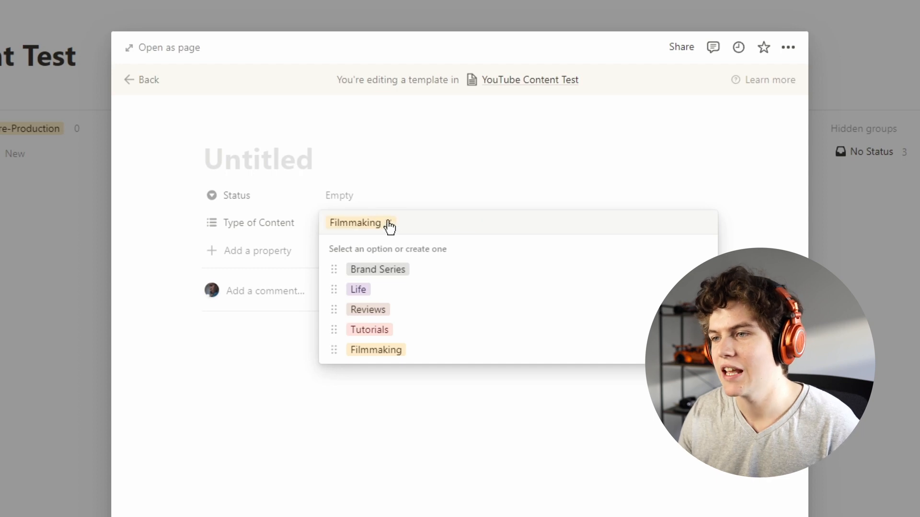
click(389, 223)
click(420, 451)
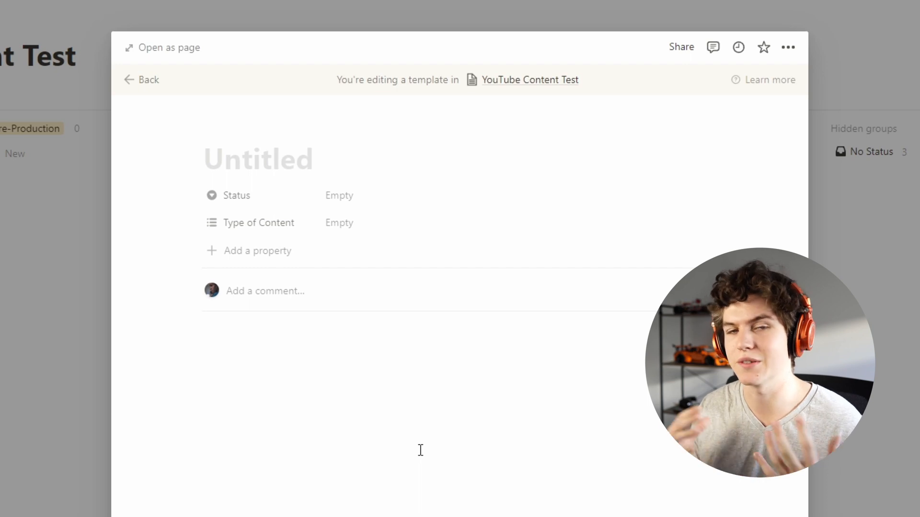
Insert a toggle list block in the template's body below the comments.
scroll(351, 338, down, 3)
click(216, 226)
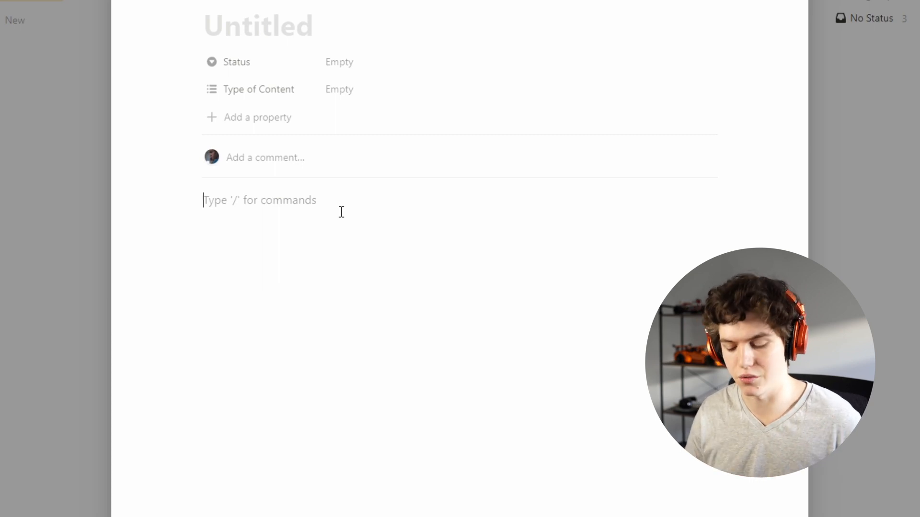
text(/toggle)
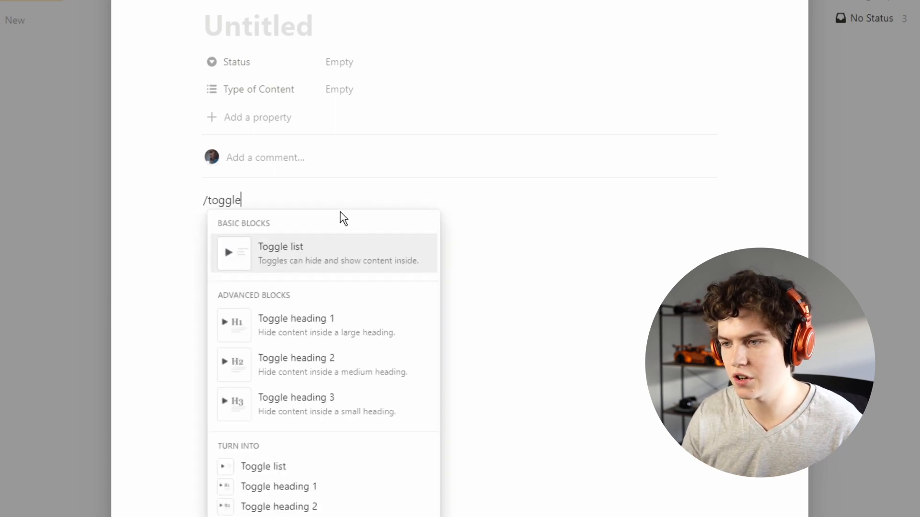
key(Return)
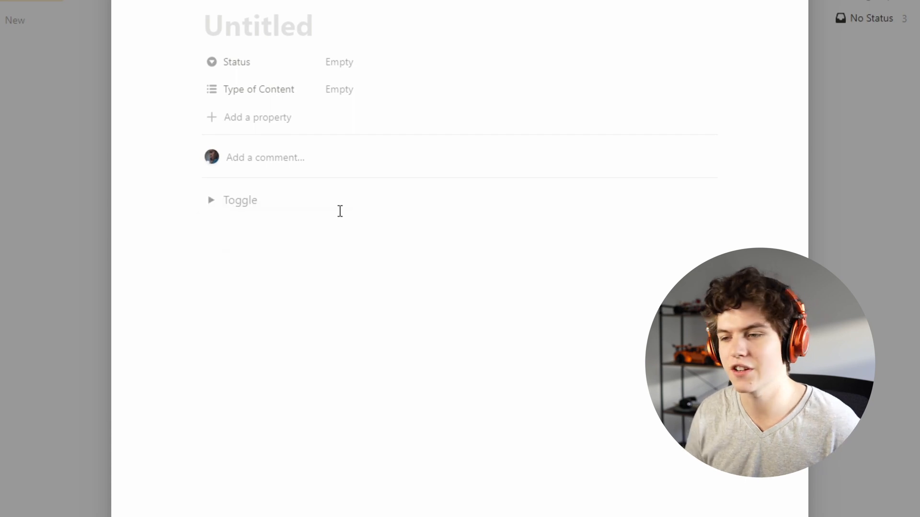
key(BackSpace)
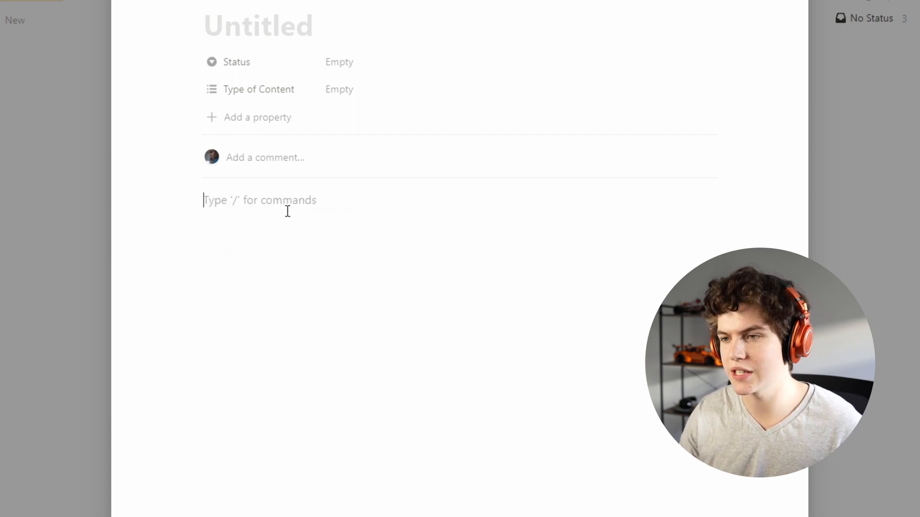
text(/toggle)
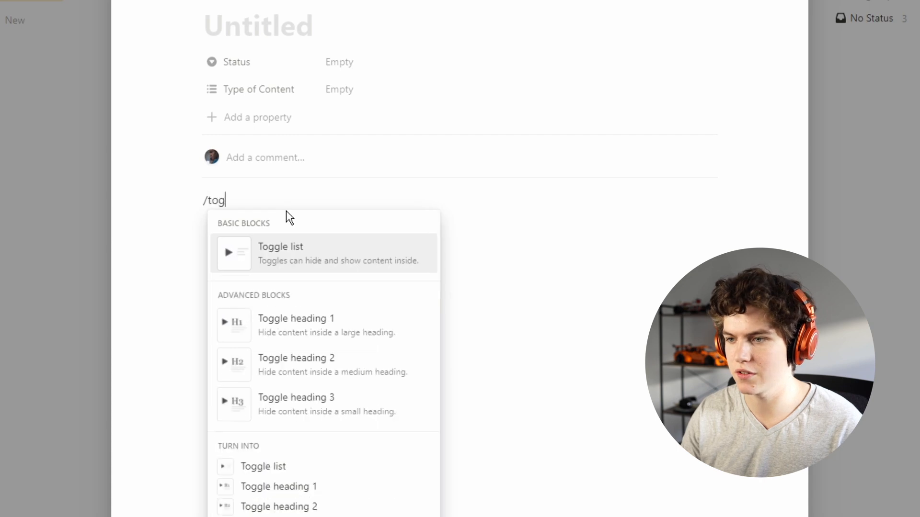
click(301, 267)
Expand and collapse the empty toggle to check how it hides and shows content.
click(217, 206)
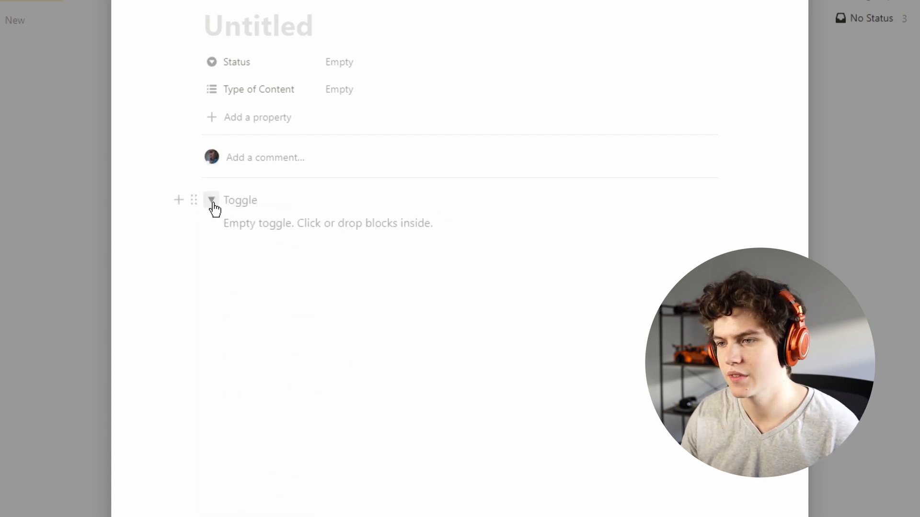
click(214, 208)
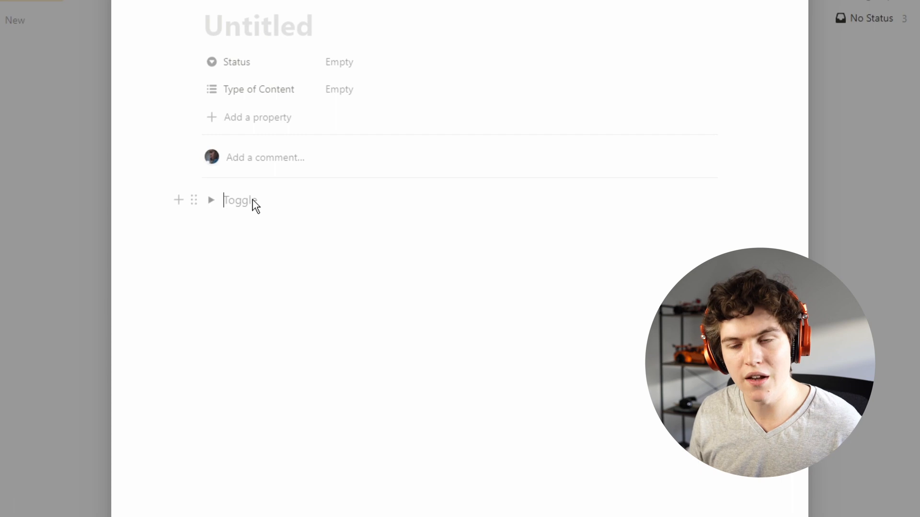
click(211, 208)
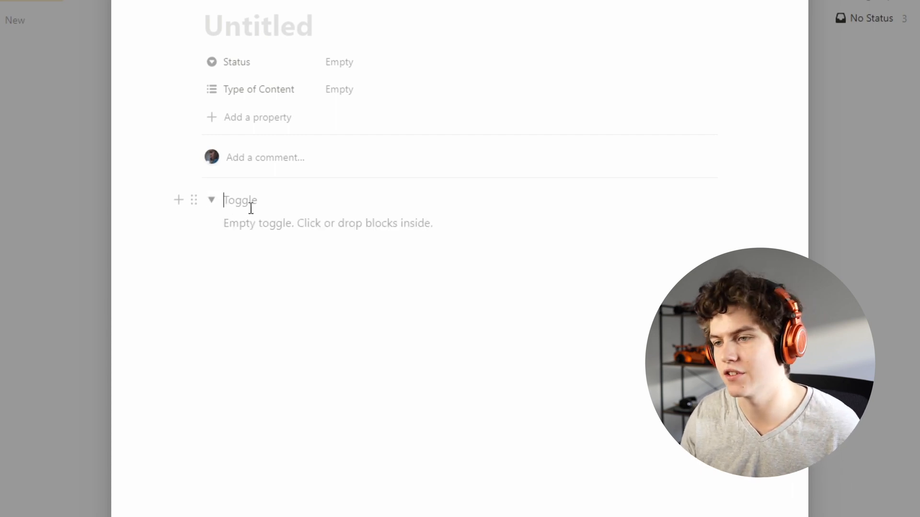
click(212, 207)
Name the toggle Pre-Production and add two more toggles below it named Production and Post-Production.
click(247, 206)
text(P)
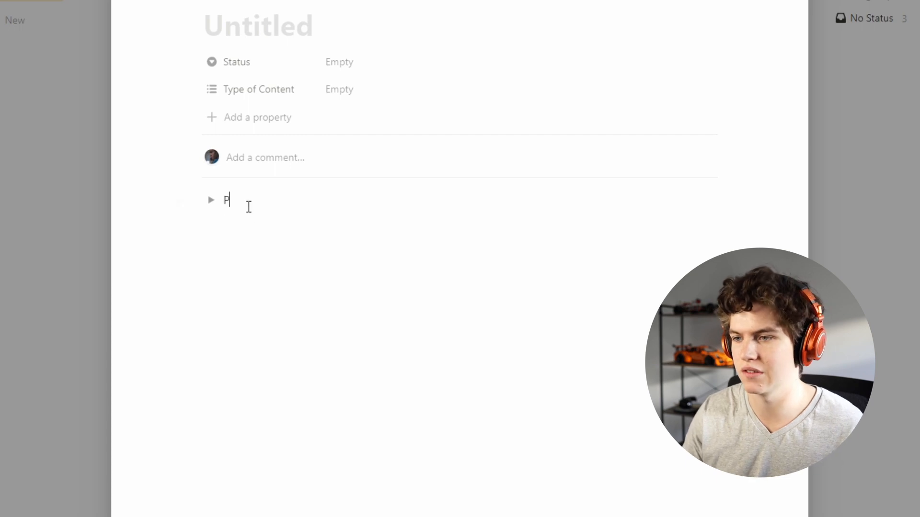
text(re-Production)
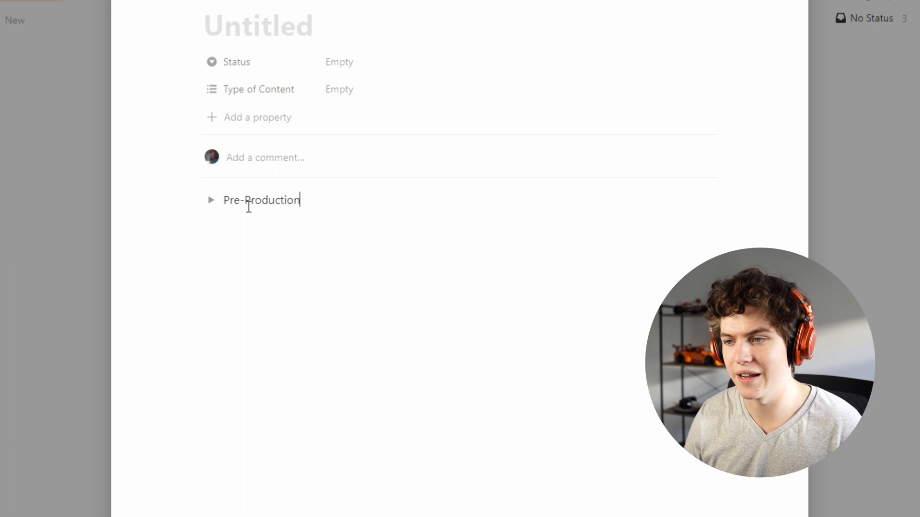
key(Return)
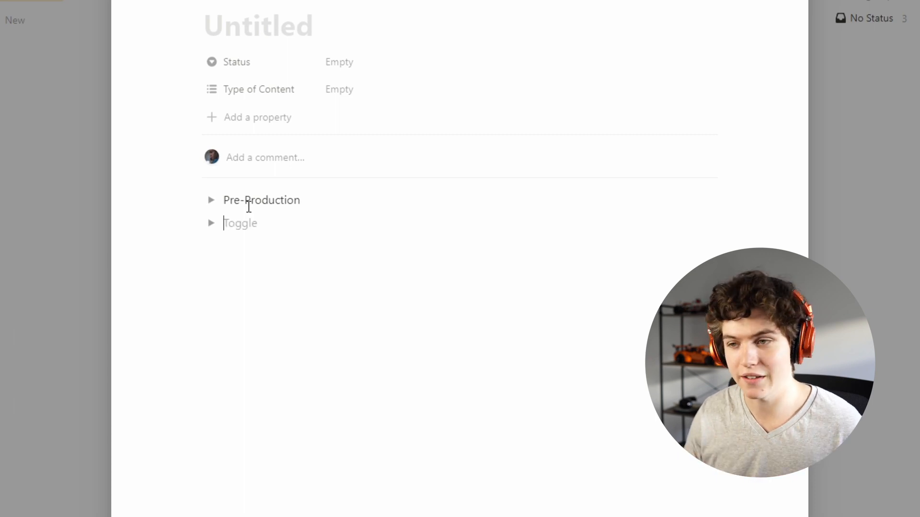
text(Production)
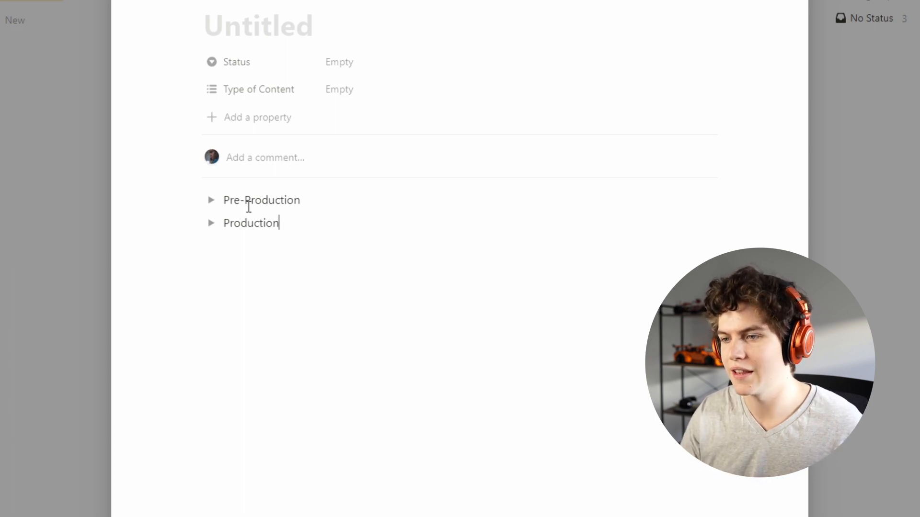
key(Return)
text(Pos)
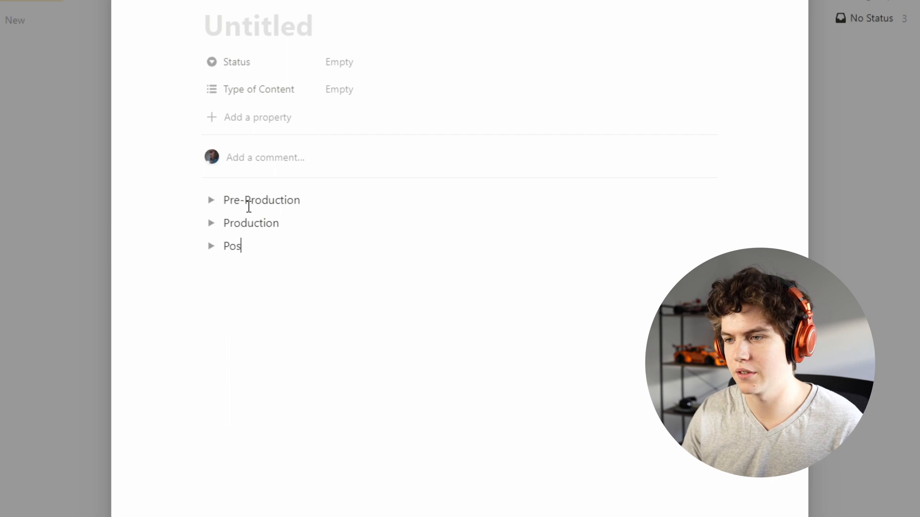
text(t-Produ)
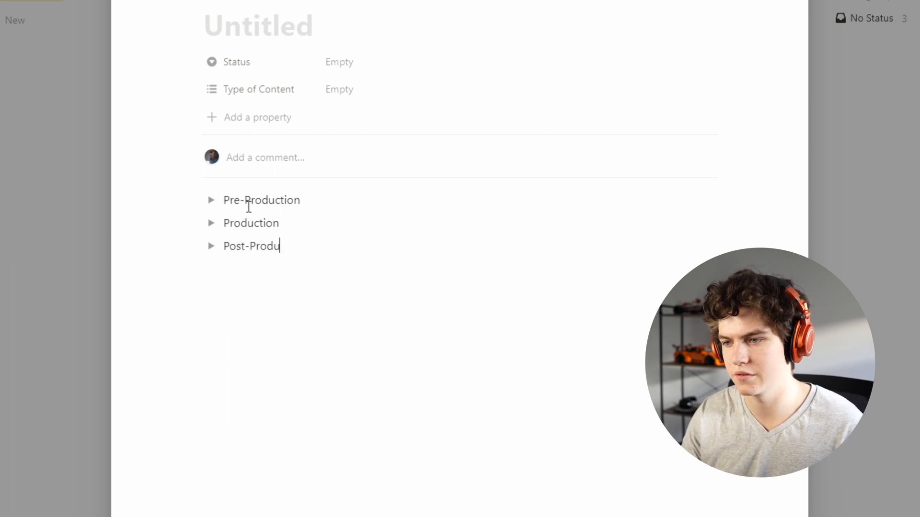
text(ction)
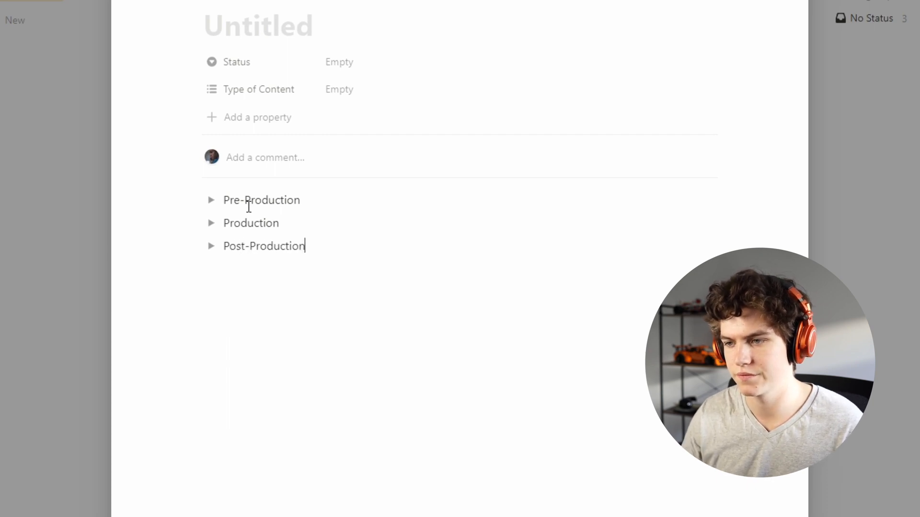
Expand the Pre-Production toggle and start an entry in its empty content line.
click(212, 205)
click(281, 221)
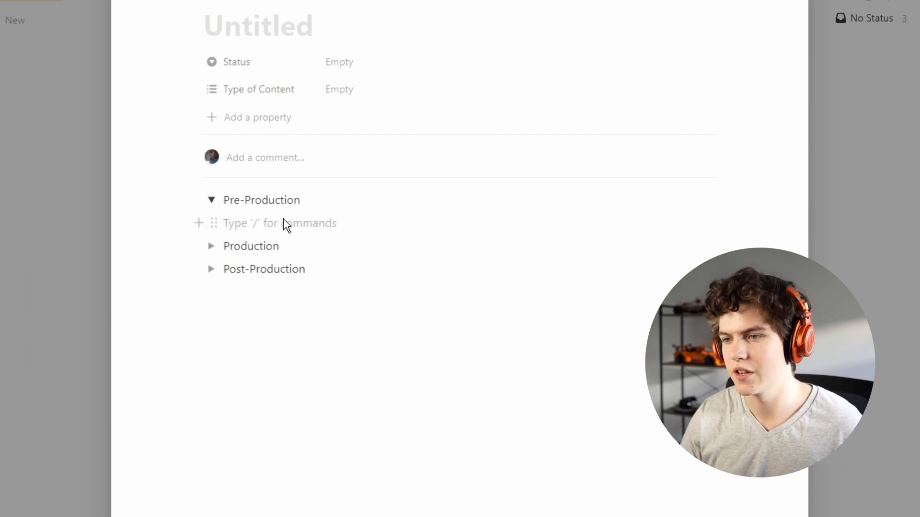
text(/)
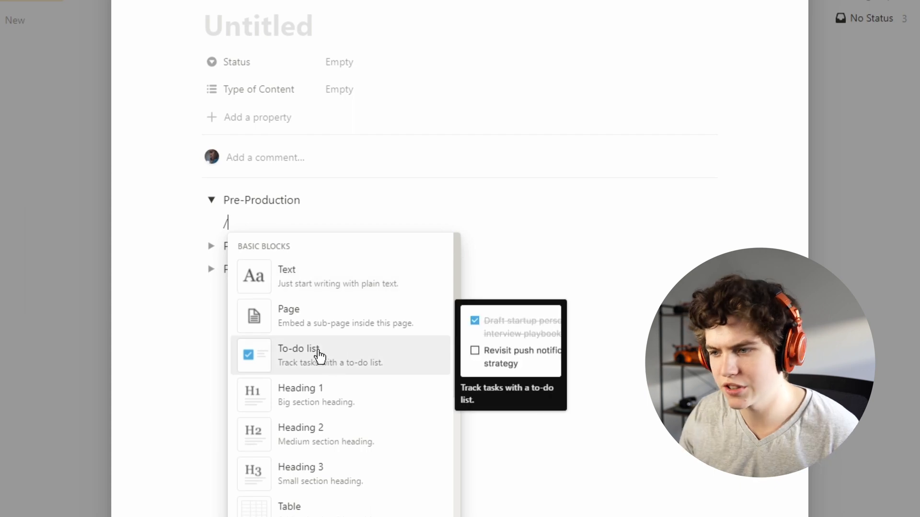
click(256, 222)
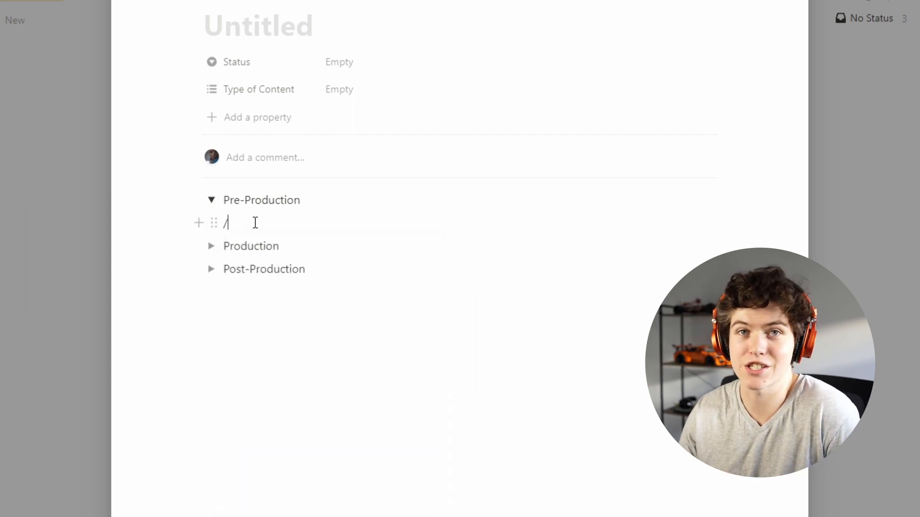
text(check)
key(BackSpace)
key(BackSpace)
key(BackSpace)
key(BackSpace)
key(BackSpace)
key(BackSpace)
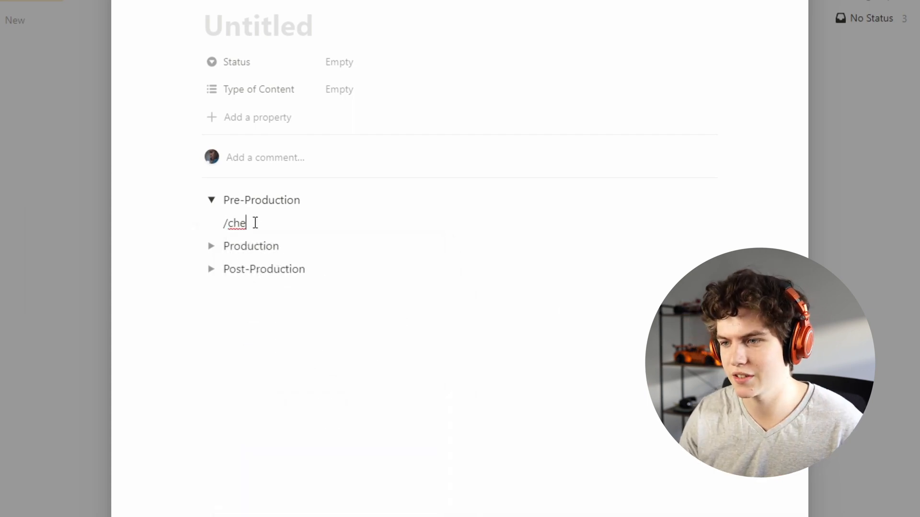
Insert a to-do list block inside the Pre-Production toggle and test its checkbox by ticking and unticking it.
text(/check)
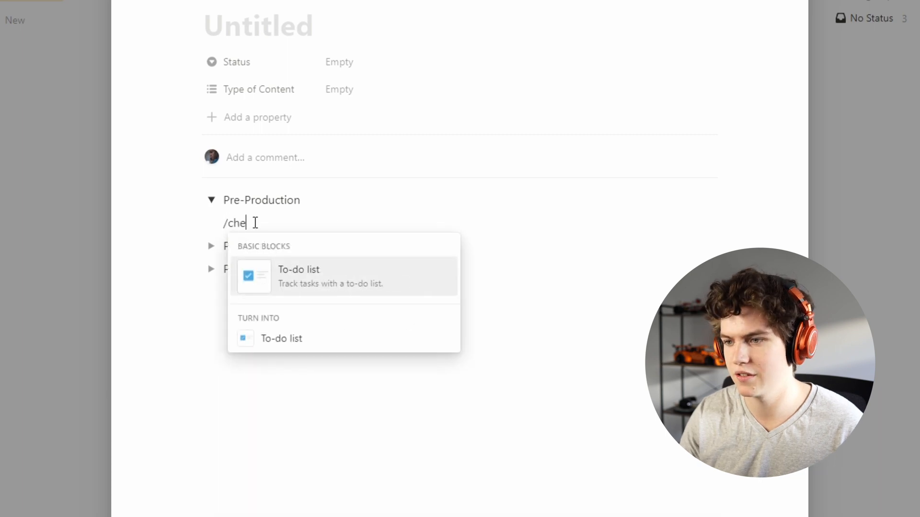
click(297, 278)
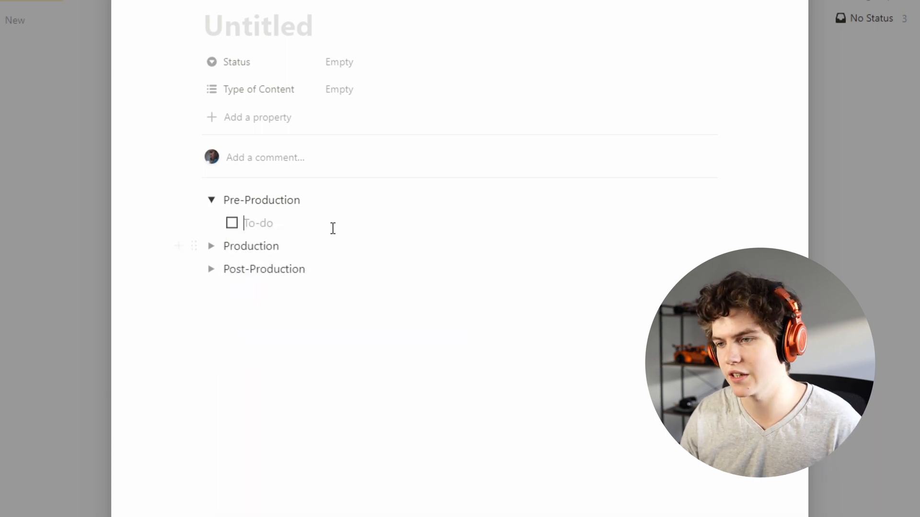
click(233, 225)
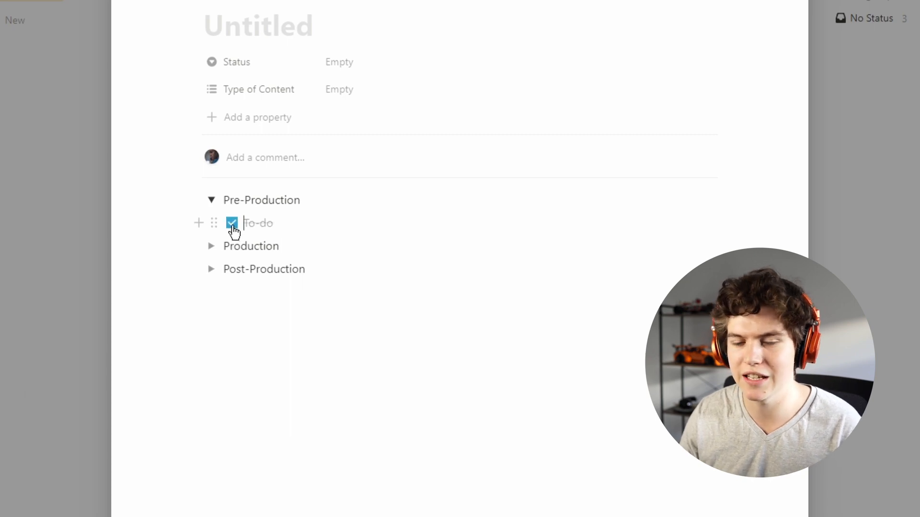
click(233, 226)
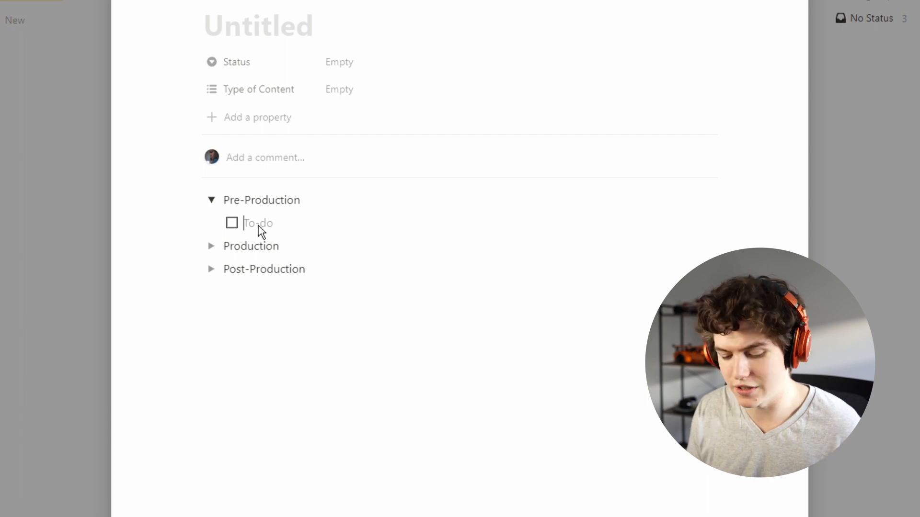
Name the first Pre-Production to-do Brainstorm Ideas and add Brainstorm Title Ideas and Brainstorm Thumbnails below it.
text(Brainstorm Ideas)
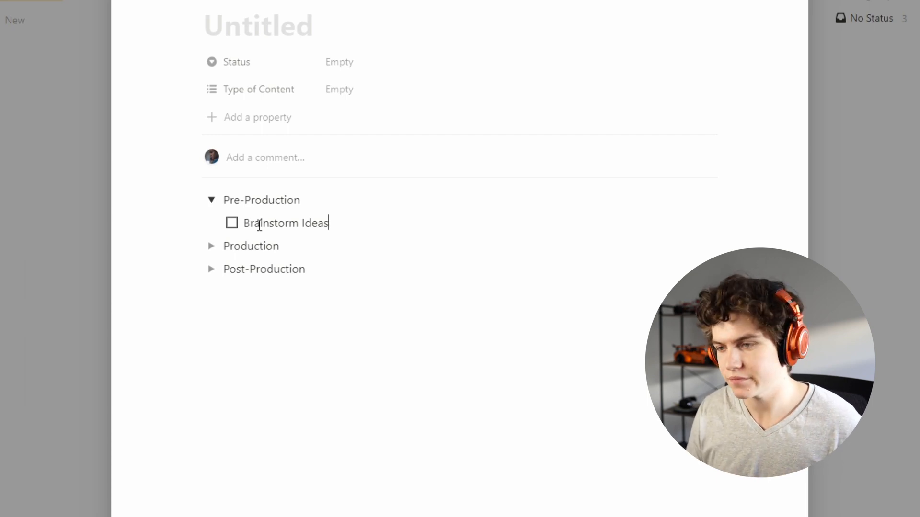
key(Return)
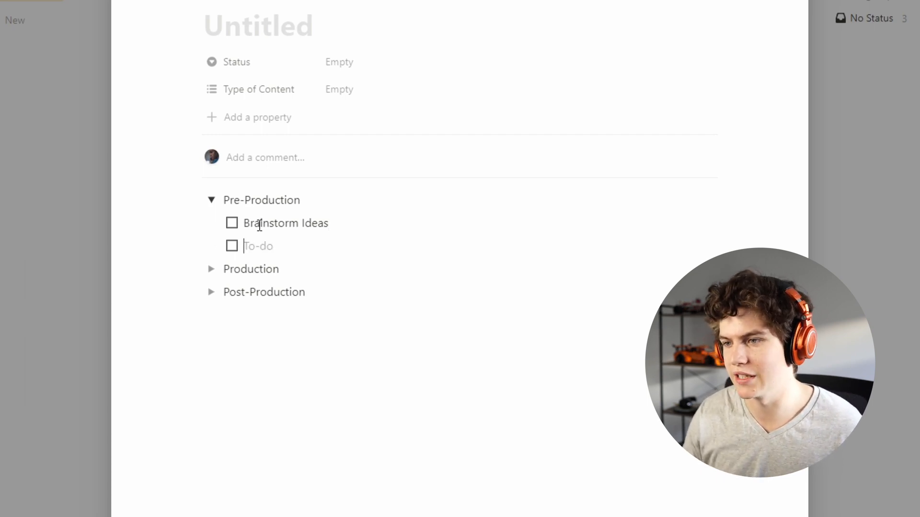
text(Brainstorm )
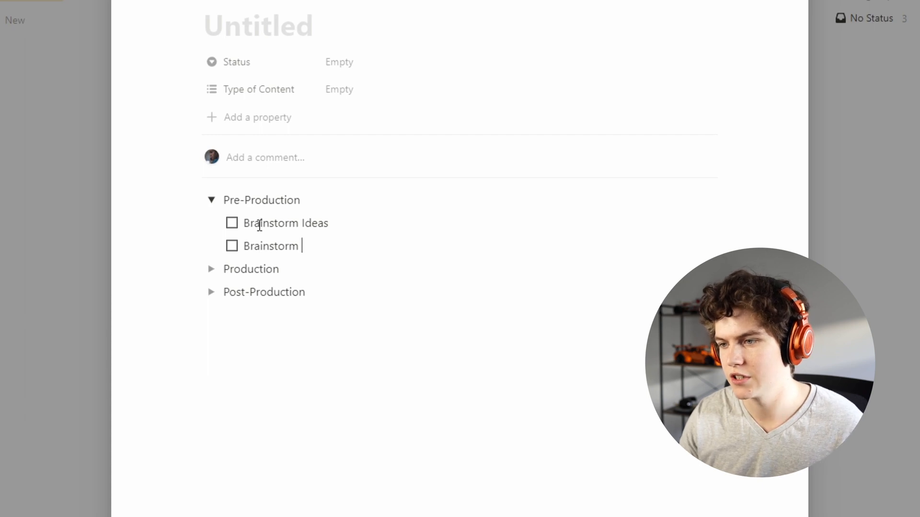
text(Title Ideas)
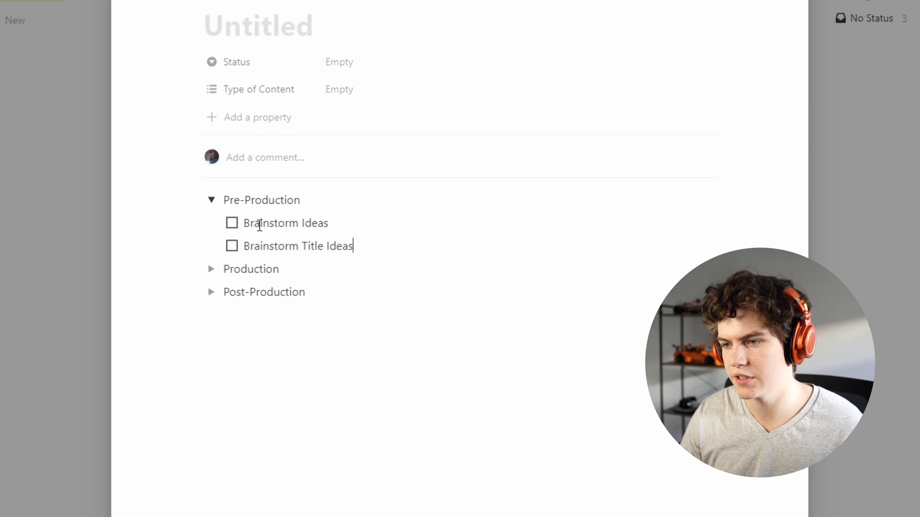
key(Return)
text(Brainstorm TY)
key(BackSpace)
text(humbnails)
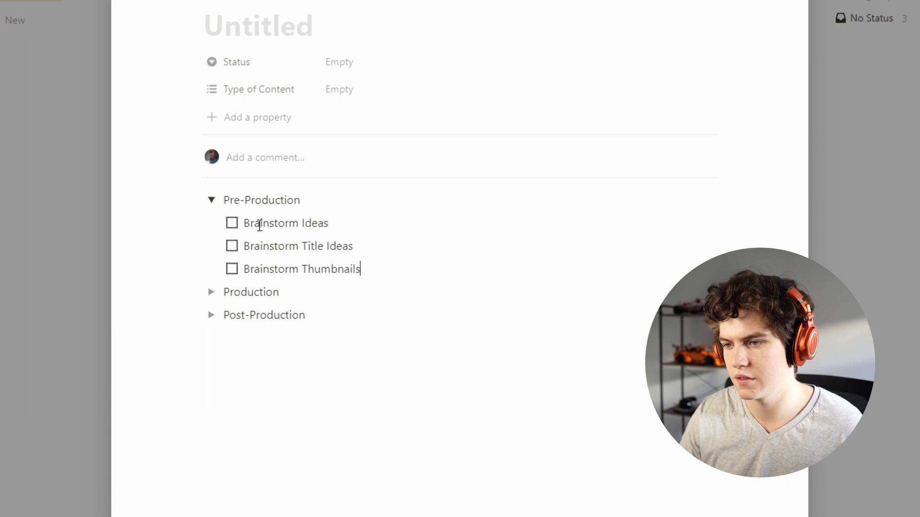
Add four more Pre-Production to-dos below Brainstorm Thumbnails: Shotlist, Script, Schedule and Location Scout.
key(Return)
text(Shotlist)
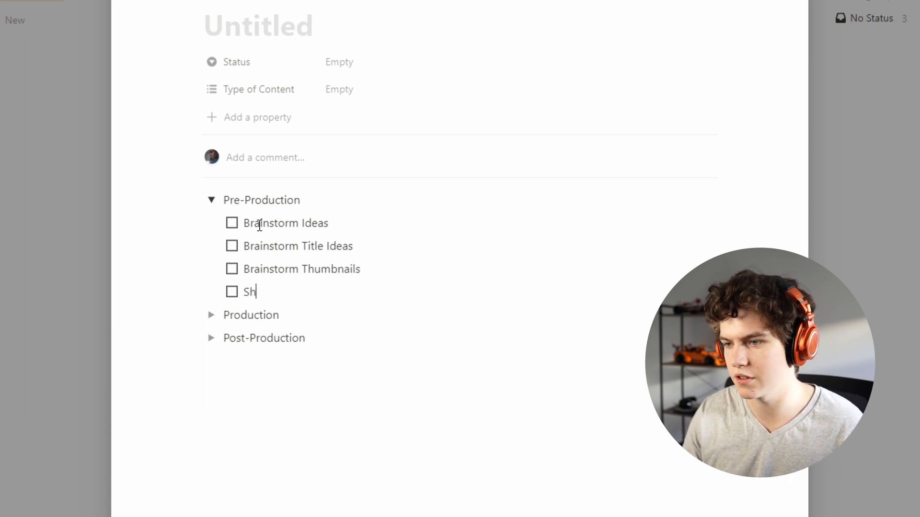
key(Return)
text(Script)
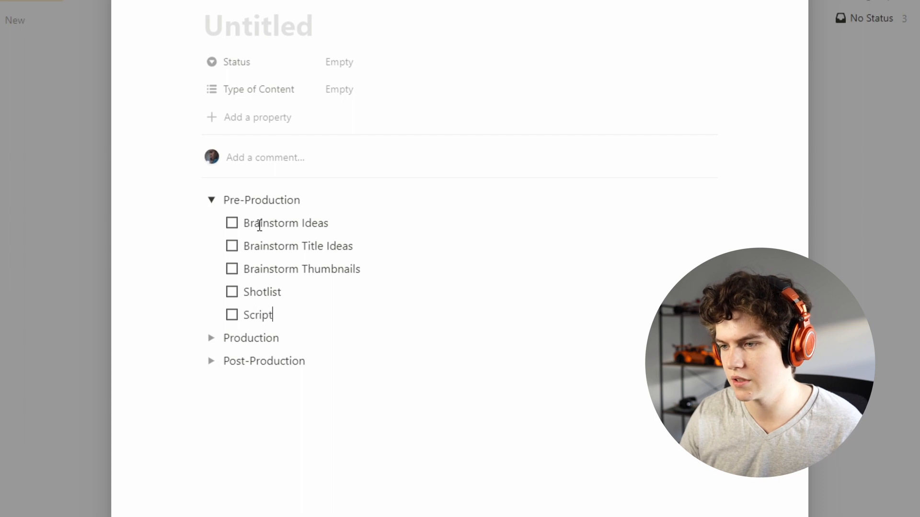
key(Return)
text(Schedule)
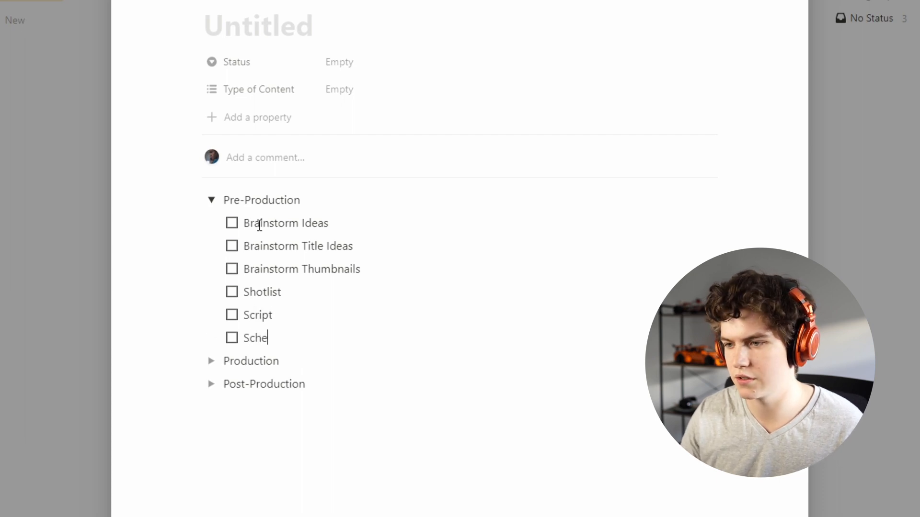
key(BackSpace)
text(e)
key(Return)
text(Location Scout)
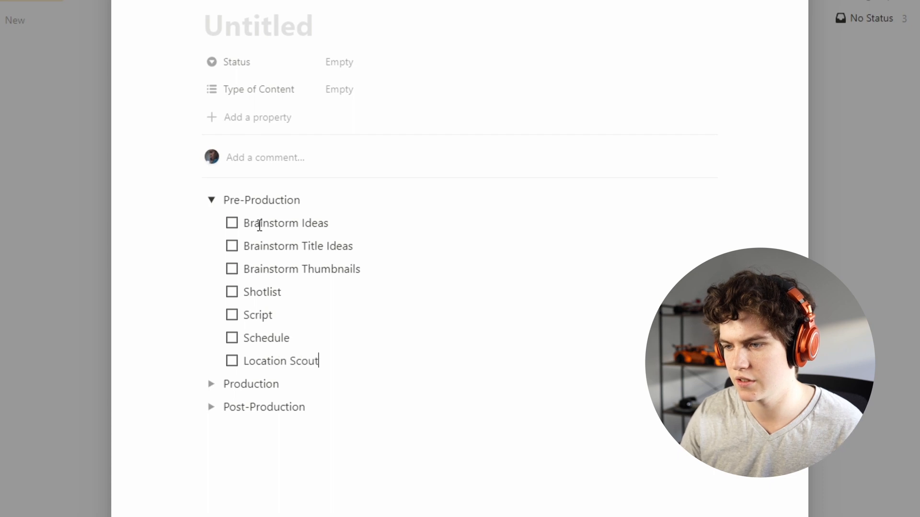
Add a to-do named YouTube Video Description below Location Scout.
key(Return)
text(YouTube Video Desc)
key(BackSpace)
key(BackSpace)
text(scription)
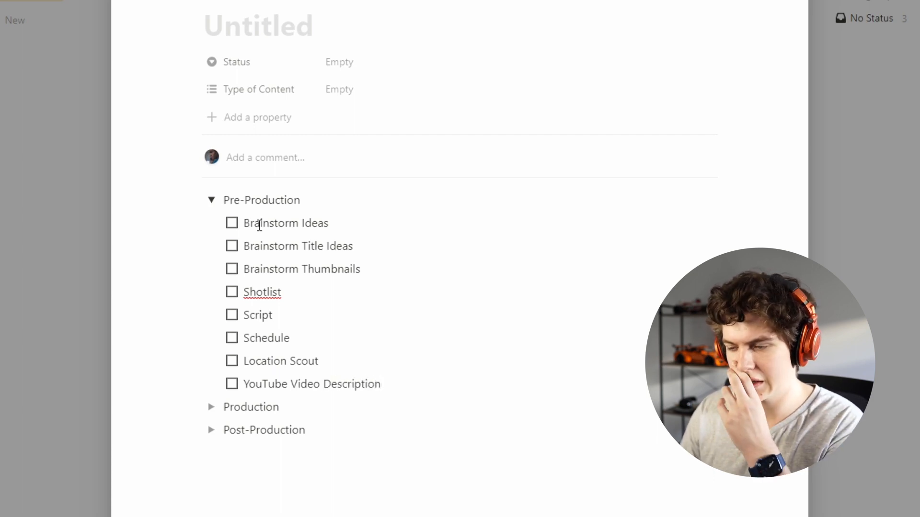
Nest a to-do named Description Written under YouTube Video Description and start another nested to-do below it.
key(Return)
key(Tab)
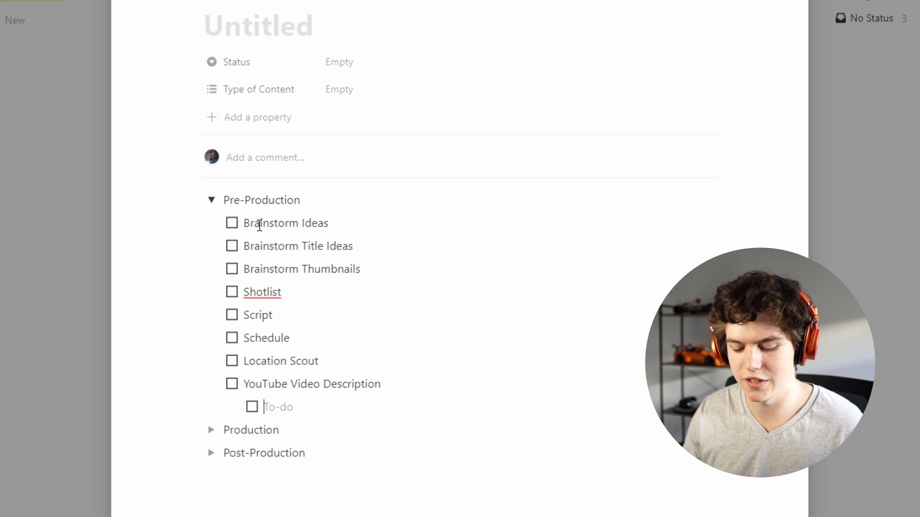
text(Descr)
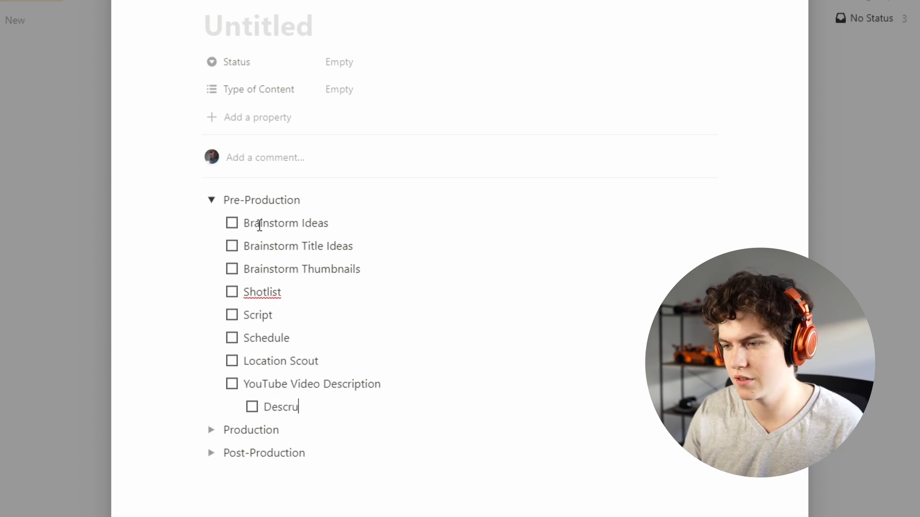
text(iption Wre)
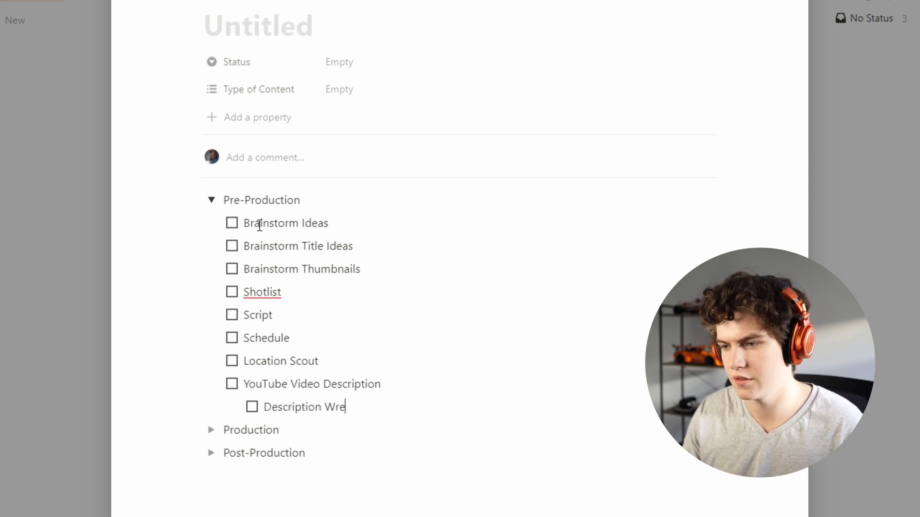
key(BackSpace)
text(itten)
key(Return)
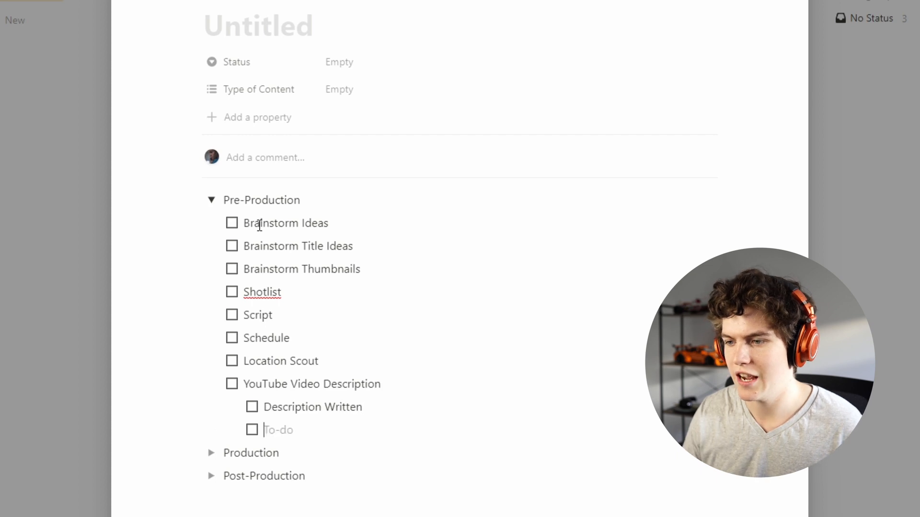
Name the second nested to-do under YouTube Video Description Affiliate Links.
text(Affil)
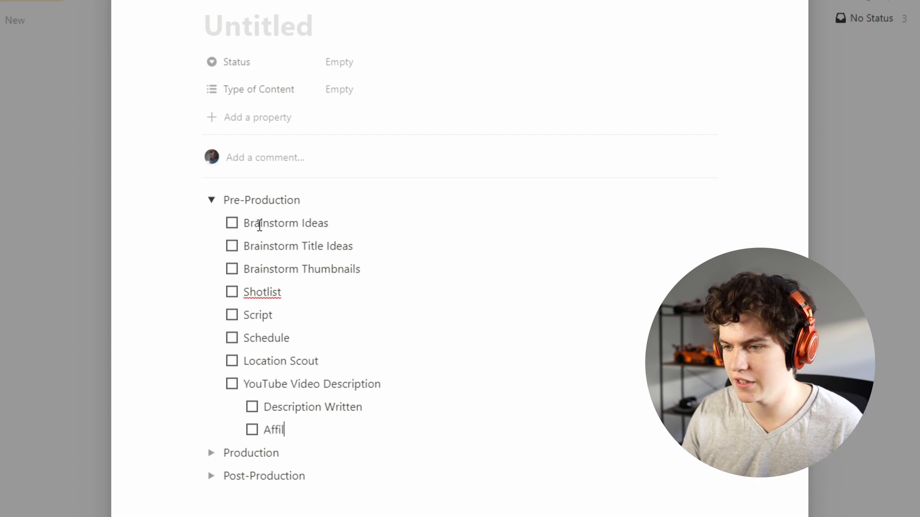
text(iant Links)
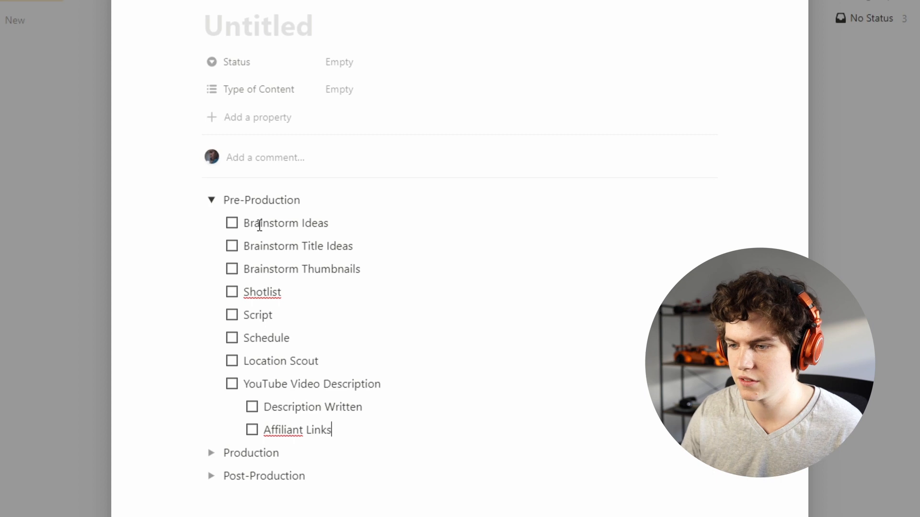
click(300, 431)
key(BackSpace)
key(Right)
text(e)
click(434, 389)
Tick and untick YouTube Video Description and its two nested to-dos to test the sub-checklist.
click(252, 408)
click(251, 430)
click(232, 384)
click(232, 383)
click(252, 407)
click(252, 430)
click(252, 430)
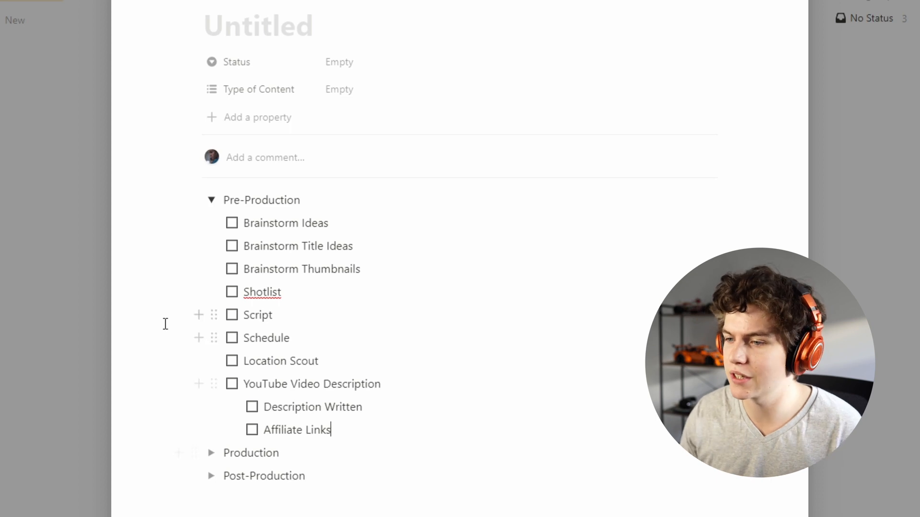
Move the Script to-do above Shotlist and delete the Schedule to-do.
drag(214, 315, 234, 284)
drag(308, 343, 191, 343)
key(BackSpace)
key(BackSpace)
key(BackSpace)
Append "(if needed)" to the Location Scout to-do.
click(341, 341)
text((if )
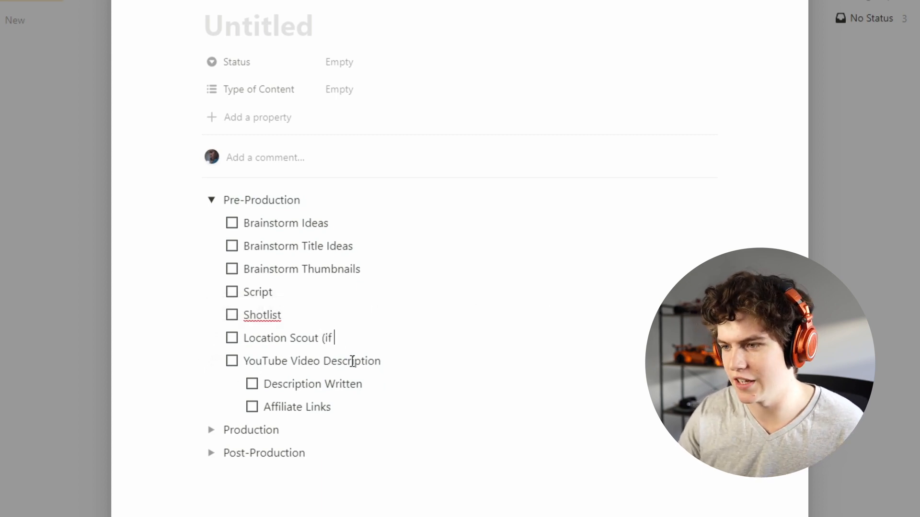
text(needed))
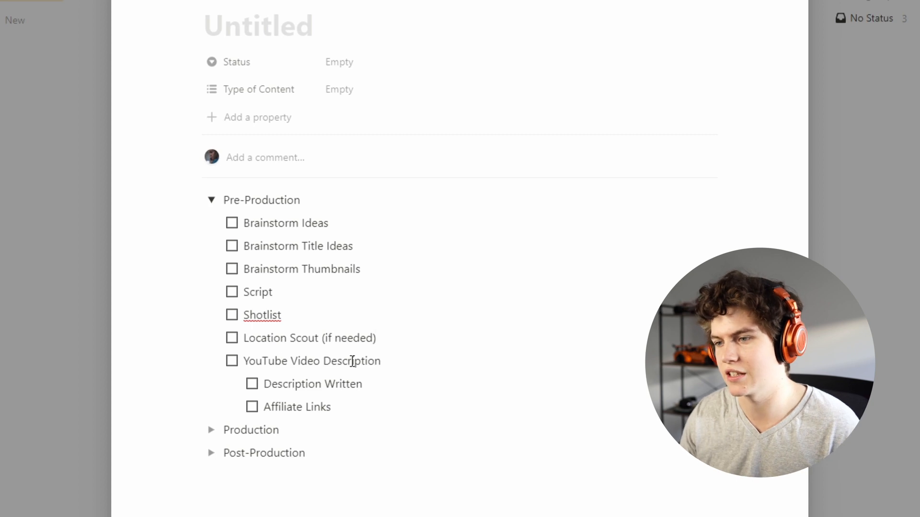
Tick and untick the Location Scout to-do and the three Brainstorm to-dos to demonstrate tracking progress.
click(232, 339)
click(232, 341)
click(302, 341)
click(389, 338)
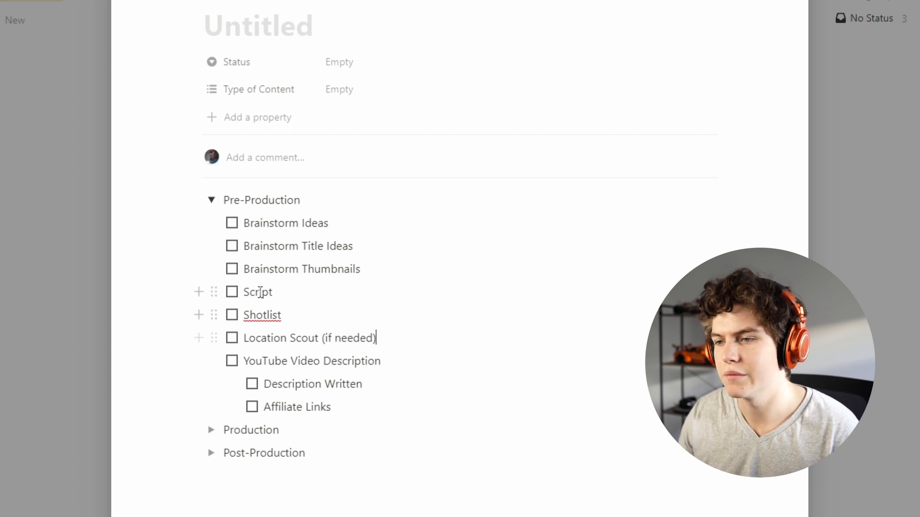
click(231, 224)
click(232, 247)
click(232, 270)
click(232, 223)
click(232, 247)
click(232, 269)
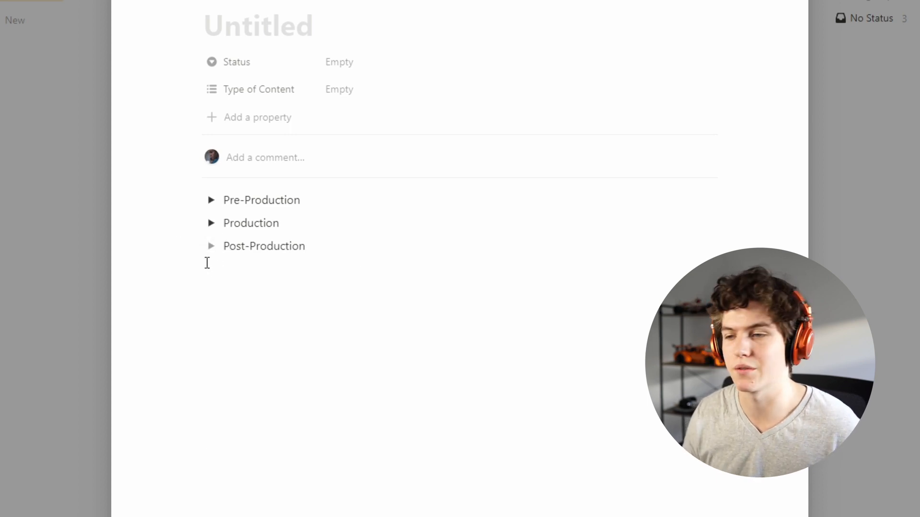
Add a Brainstorms line below the three stage toggles, leaving a blank line between, and turn it into a Heading 3.
click(207, 263)
scroll(271, 345, down, 3)
key(Return)
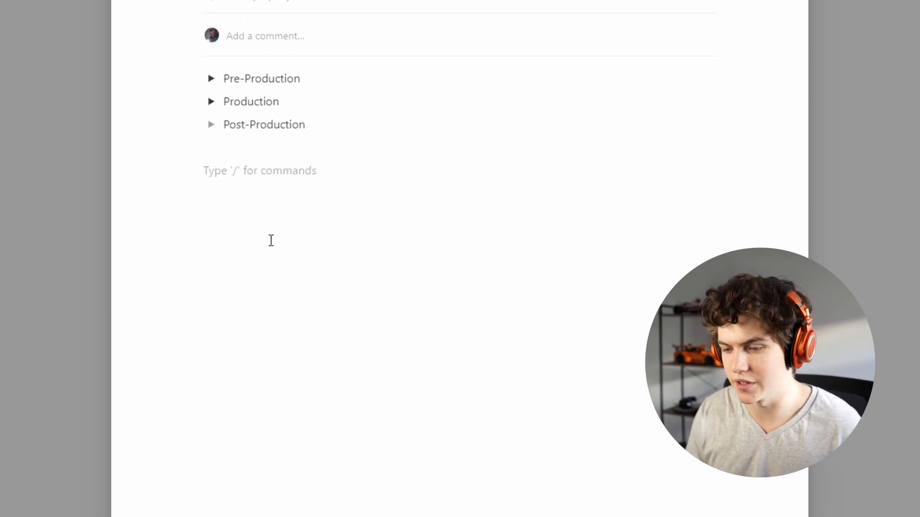
text(Brainstorms)
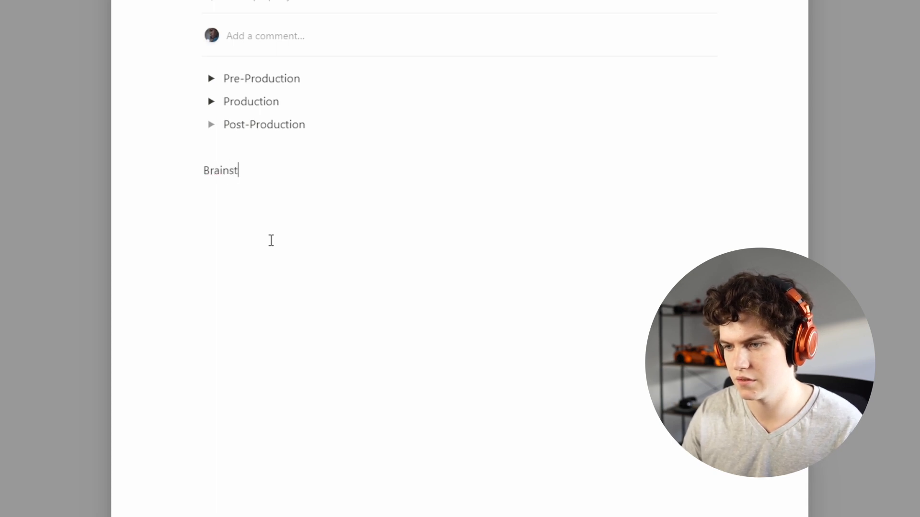
key(Return)
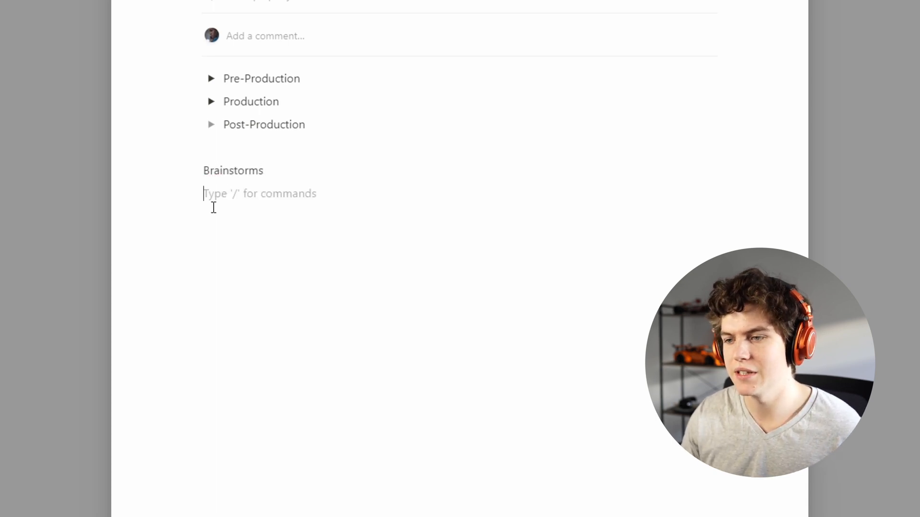
click(194, 171)
mouse_move(120, 126)
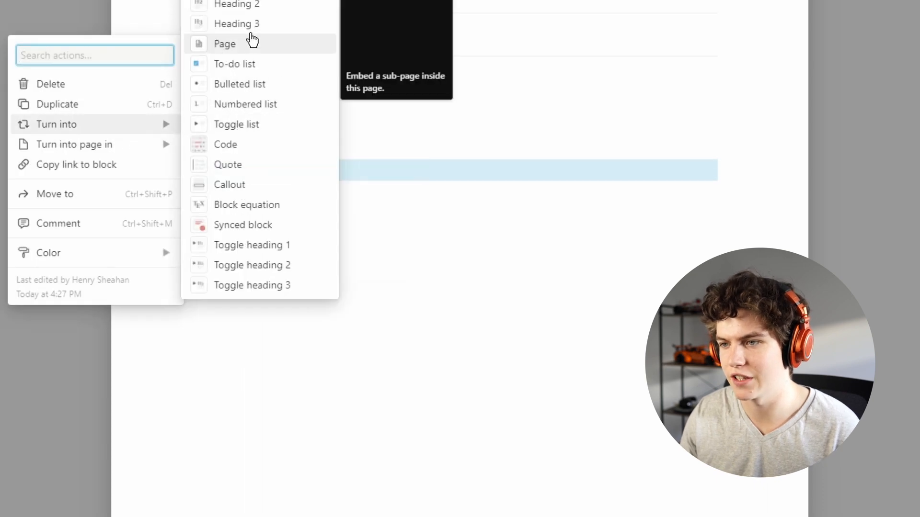
click(264, 8)
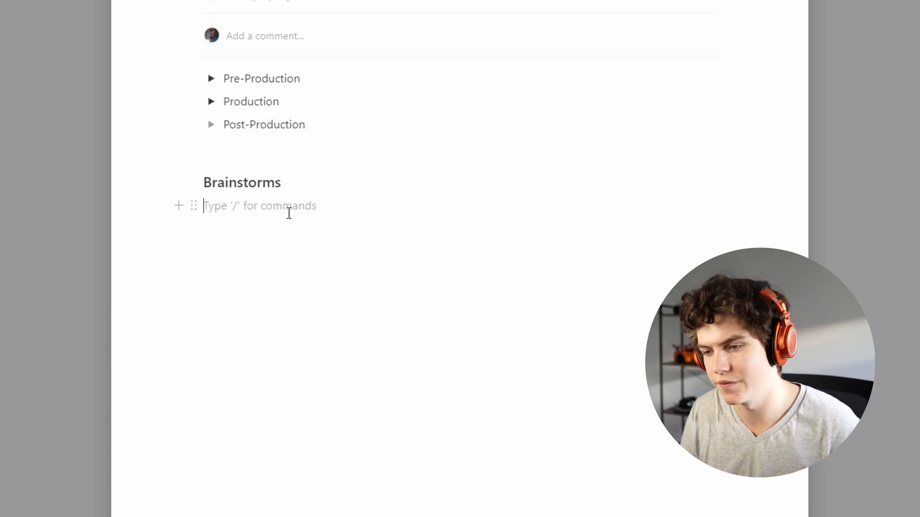
Add three toggle lists named Title, Thumbnail and Ideas under the Brainstorms heading.
text(/)
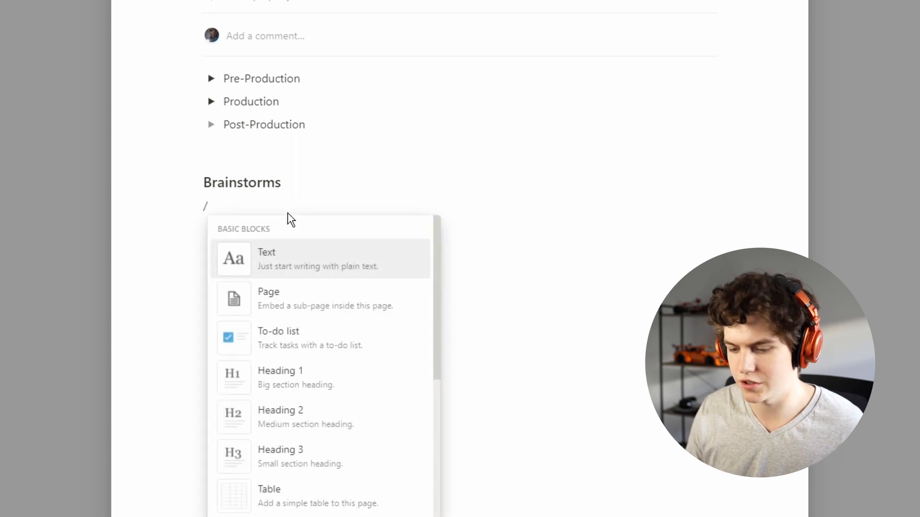
text(ti)
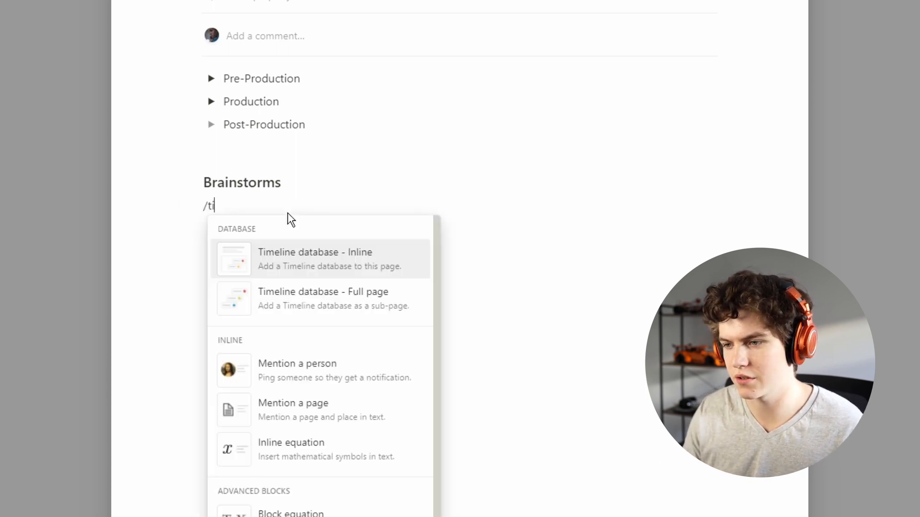
key(BackSpace)
text(og)
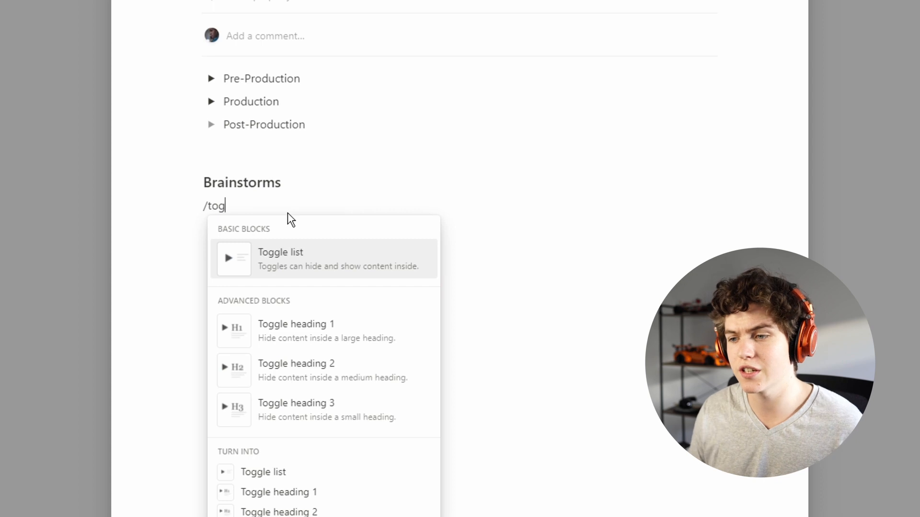
click(257, 258)
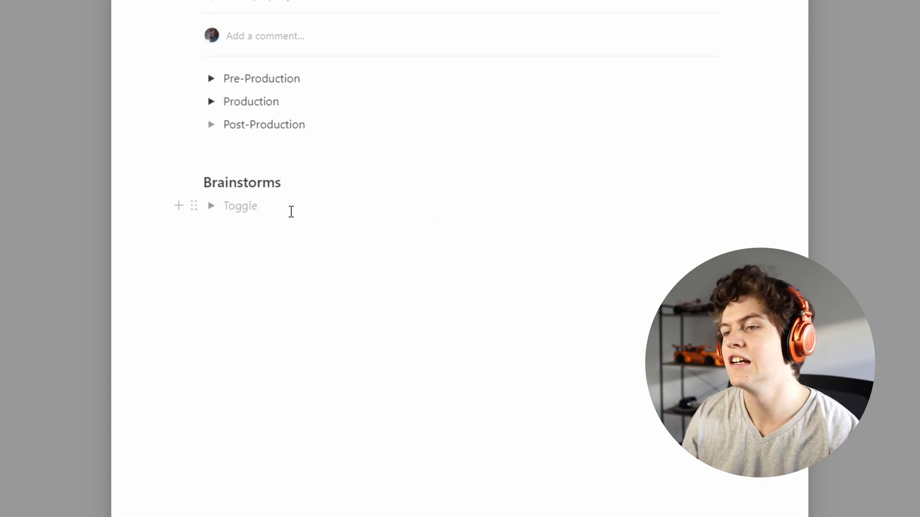
click(212, 79)
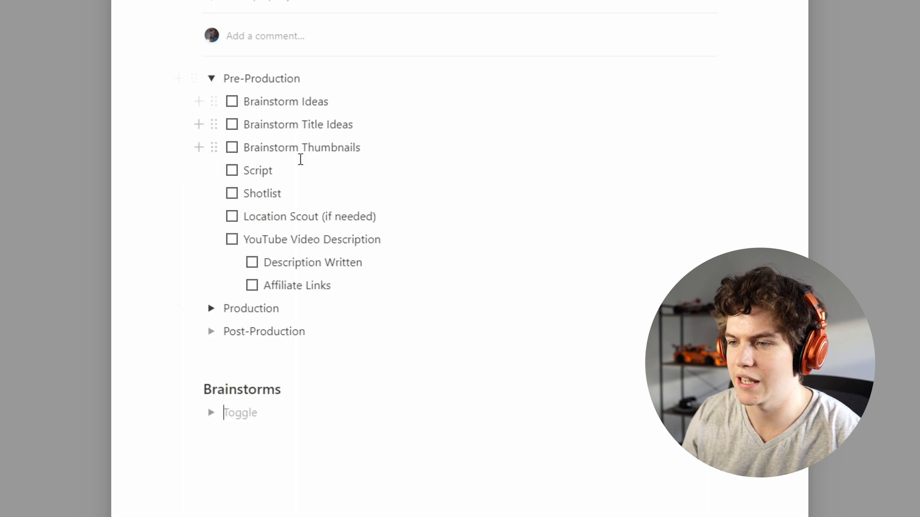
click(211, 78)
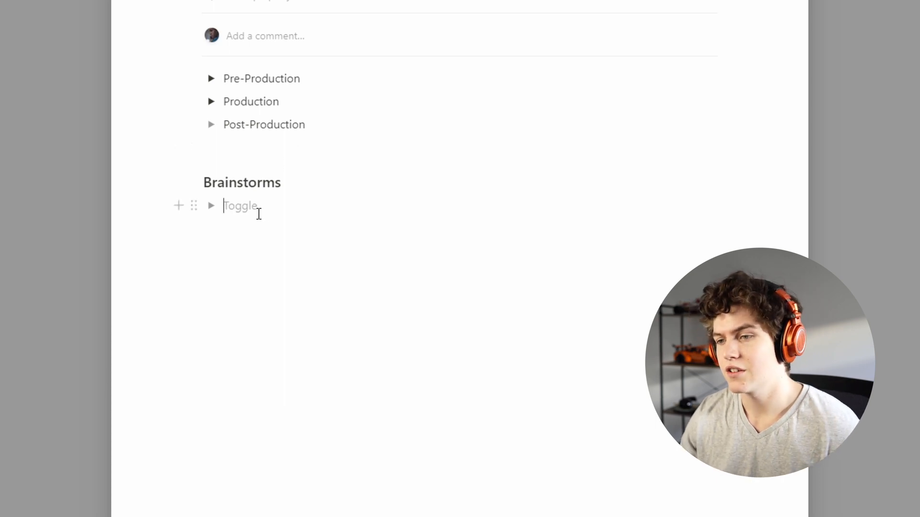
text(Title)
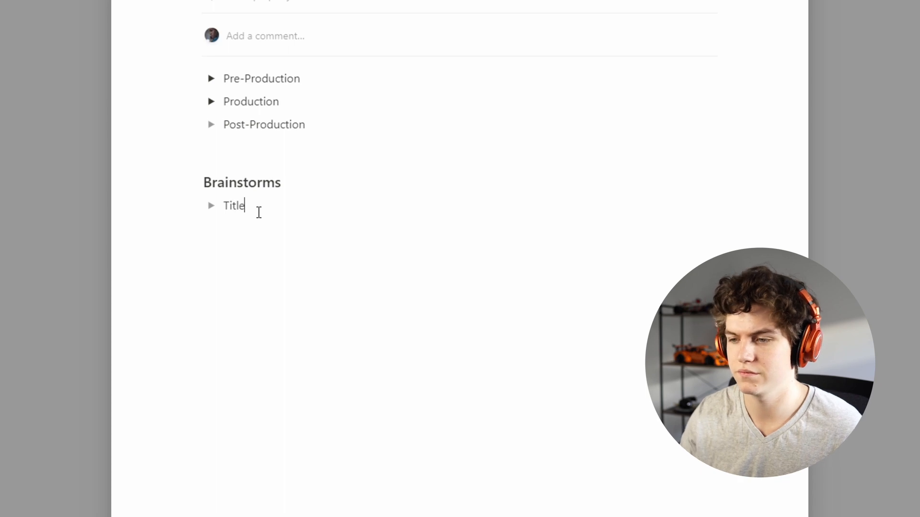
key(Return)
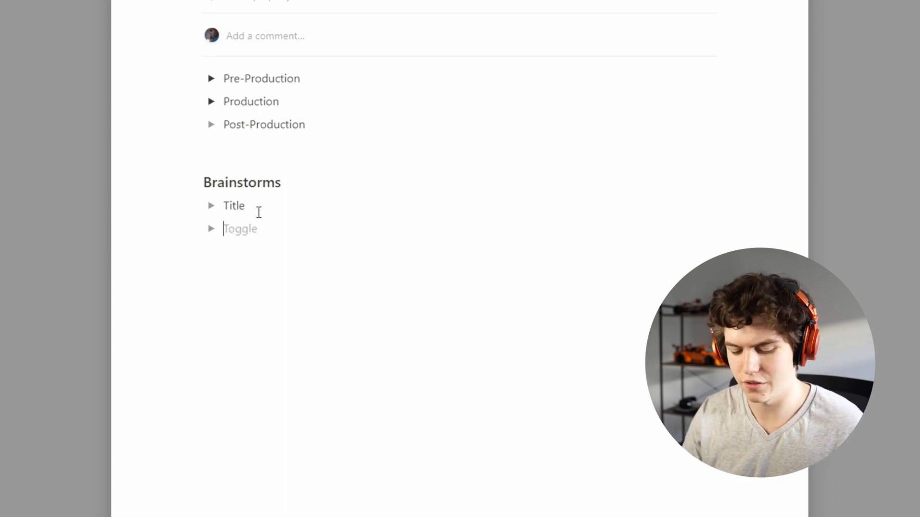
text(Thumbnail)
key(Return)
text(Ideas)
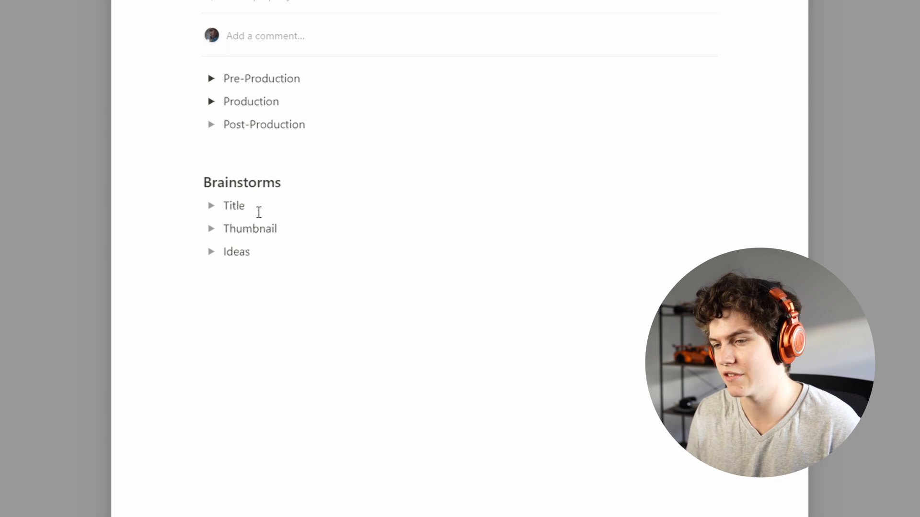
Expand the Title toggle and place the text cursor on its empty inner line.
click(211, 205)
click(224, 229)
text(/check)
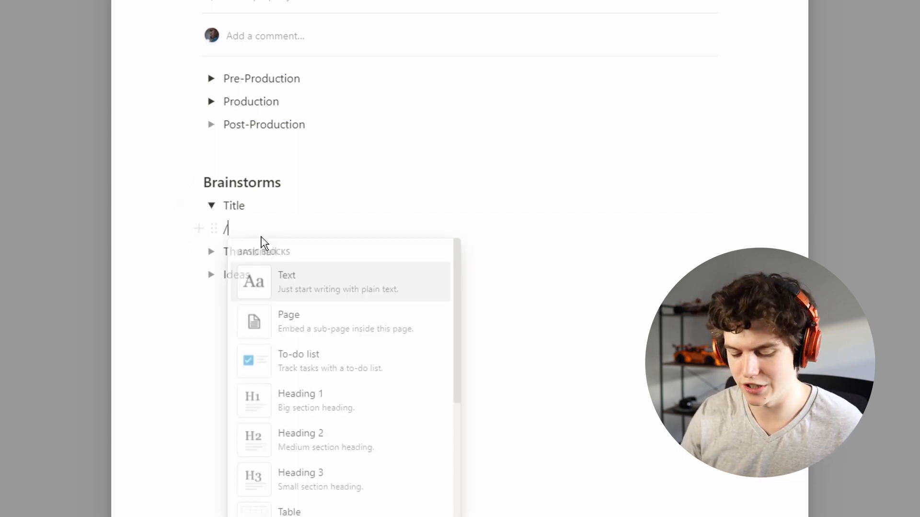
key(BackSpace)
key(BackSpace)
key(BackSpace)
key(BackSpace)
key(BackSpace)
key(BackSpace)
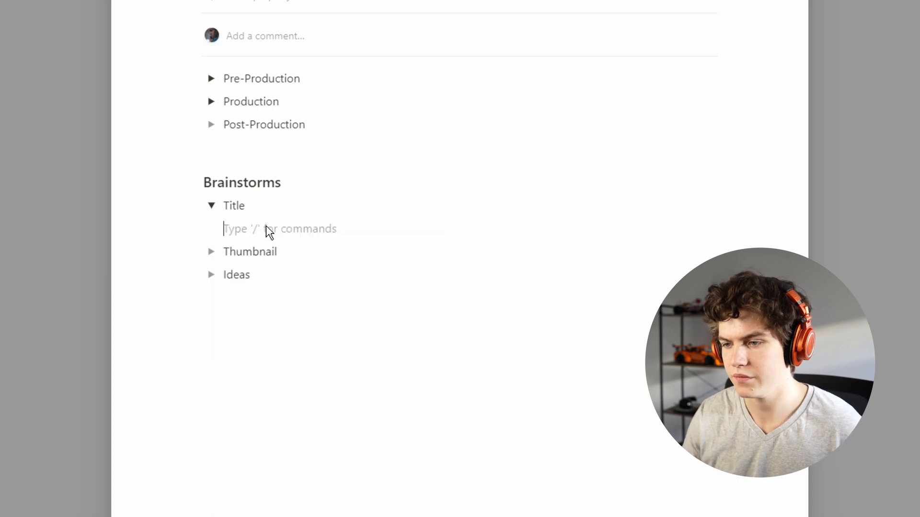
Start a bulleted list inside the Title toggle and try a background highlight on the sample bullet text Cheese.
text(-)
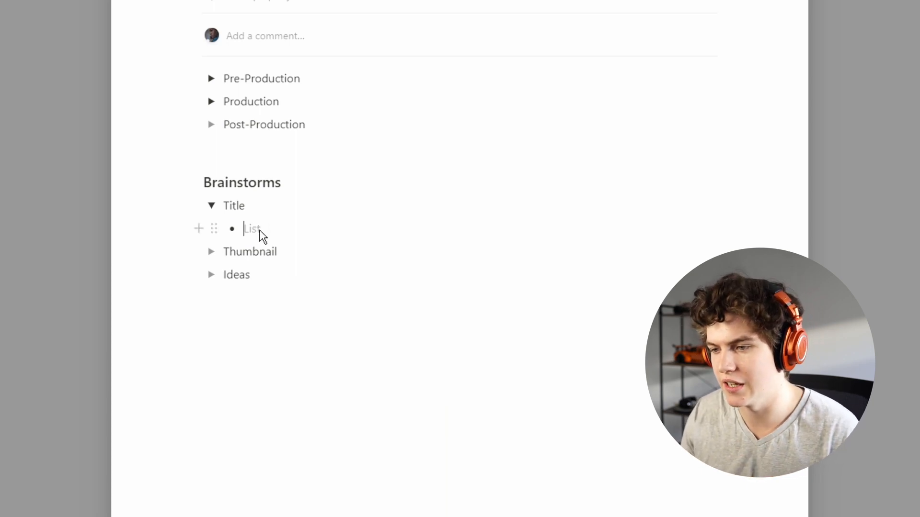
text(Cheese)
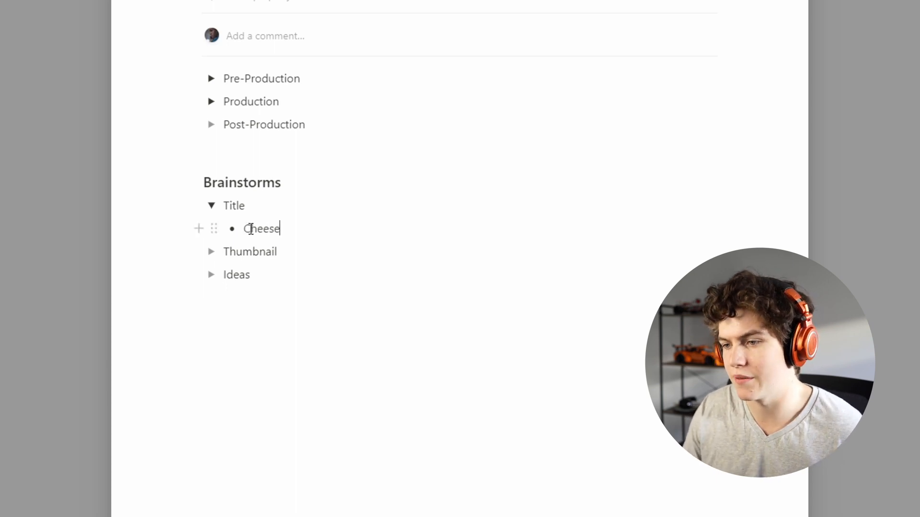
drag(246, 228, 292, 236)
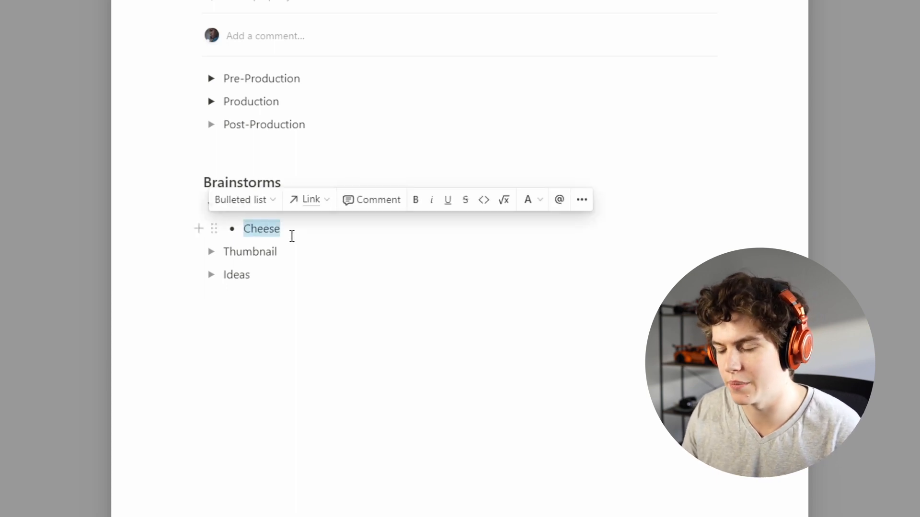
click(535, 211)
scroll(547, 199, down, 5)
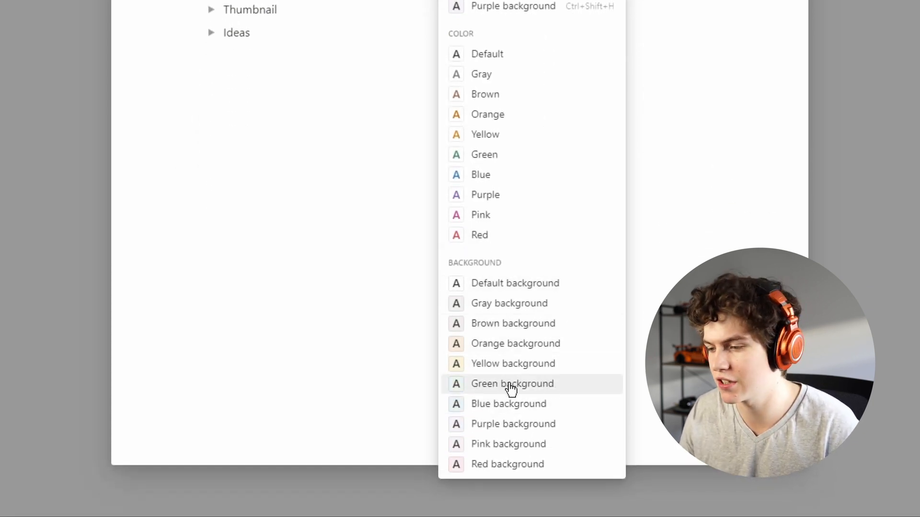
click(508, 433)
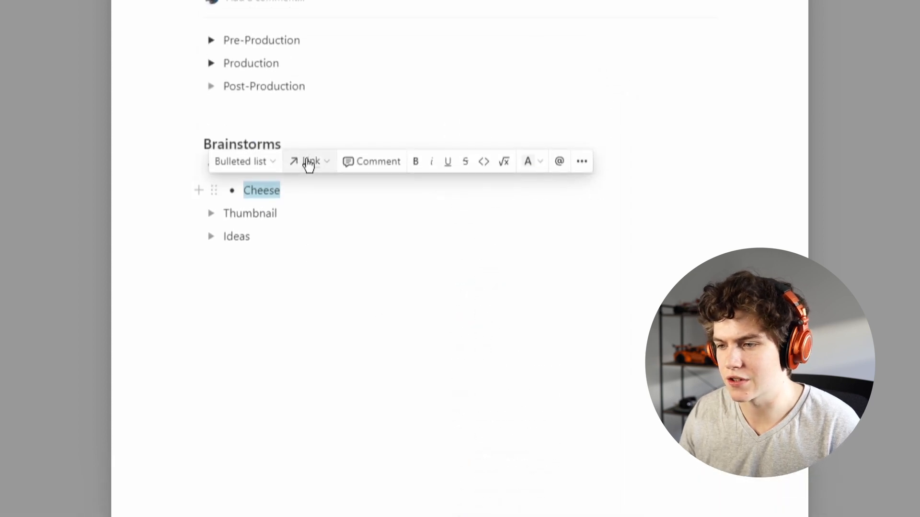
click(335, 60)
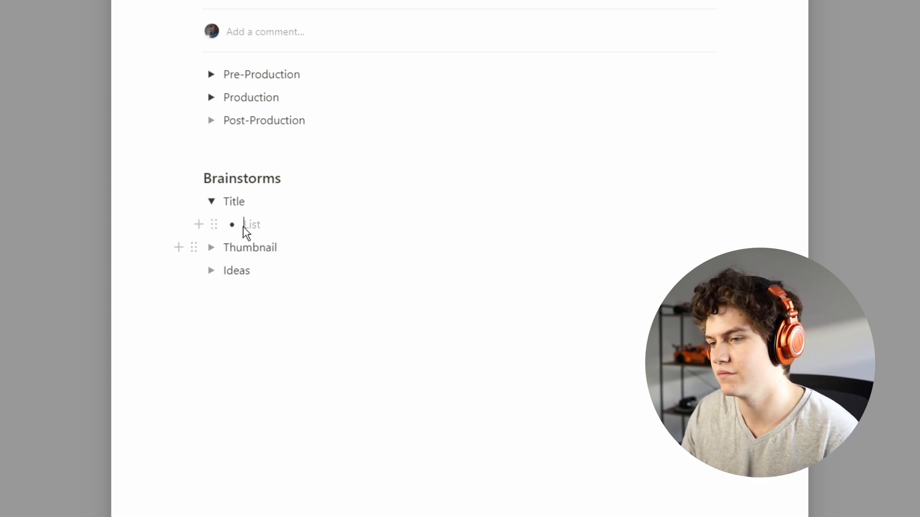
Collapse the Title toggle and close the template editor to return to the board.
click(211, 201)
click(218, 268)
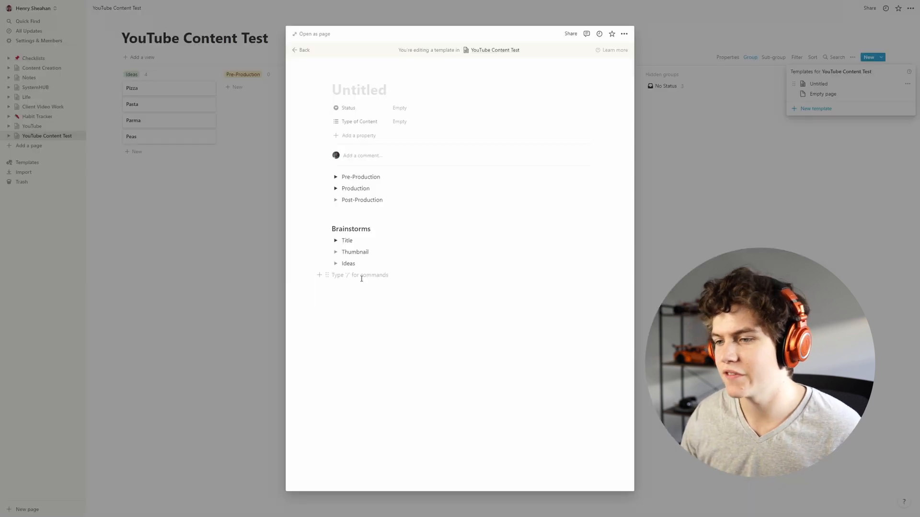
click(690, 297)
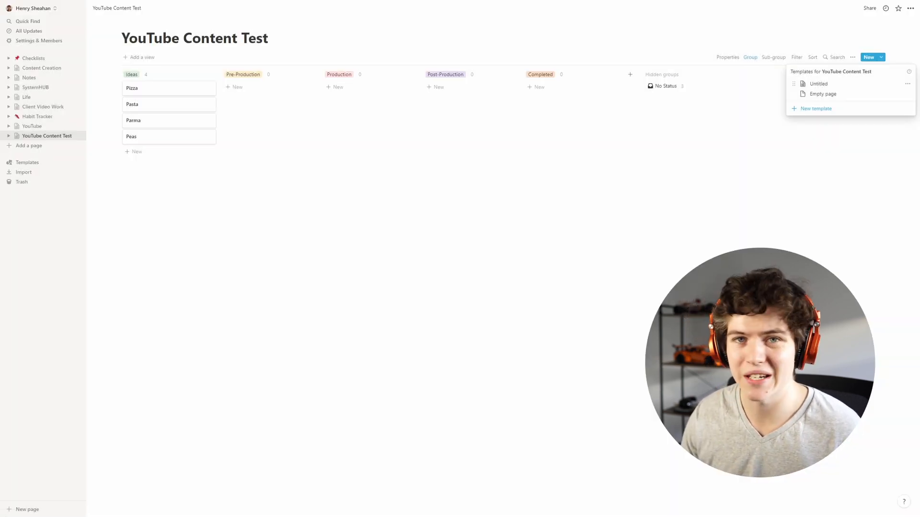
click(747, 258)
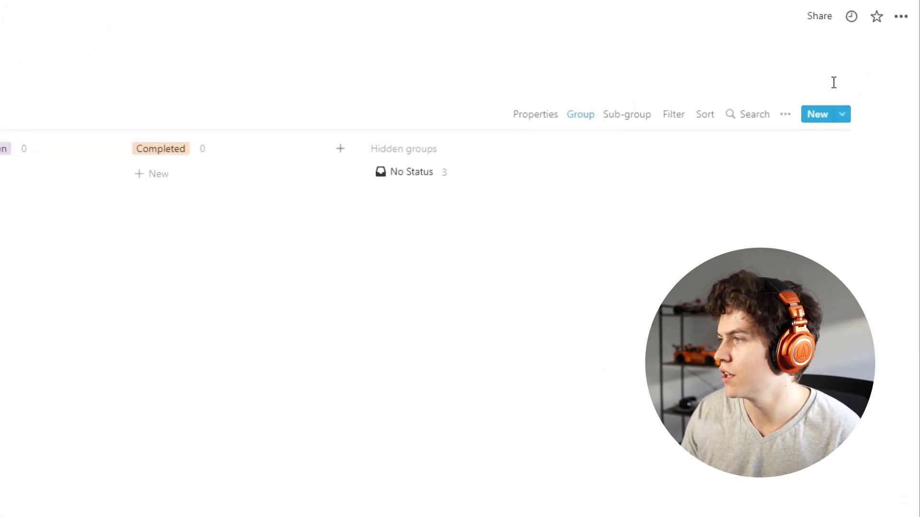
Reopen the untitled template for editing, name it YouTube, and check its name in the board's template list.
click(843, 114)
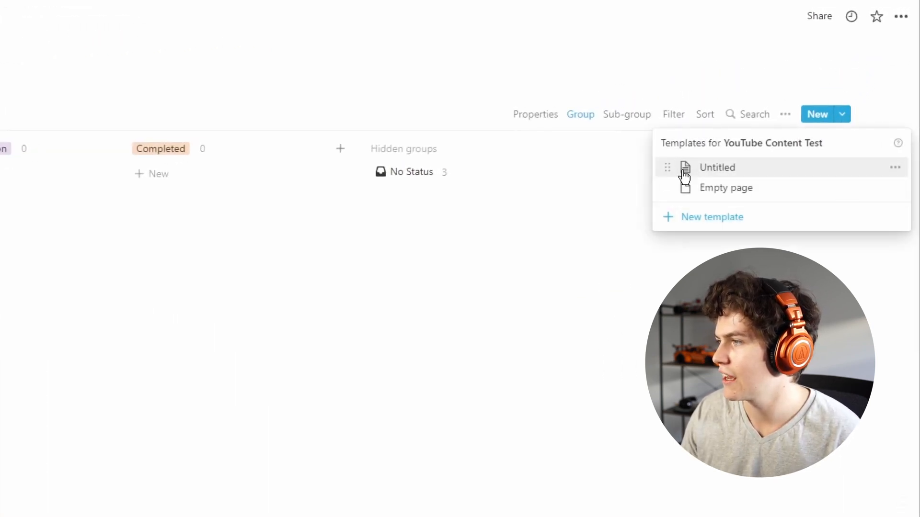
click(891, 168)
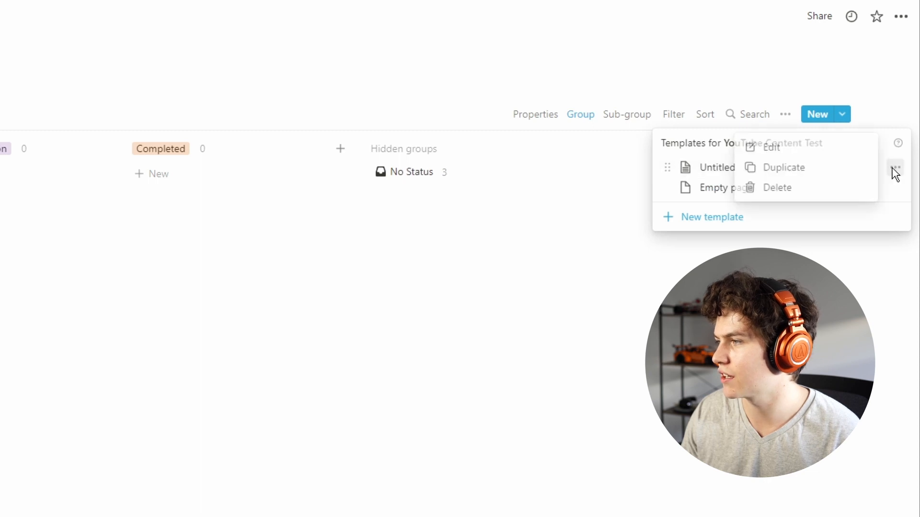
click(805, 157)
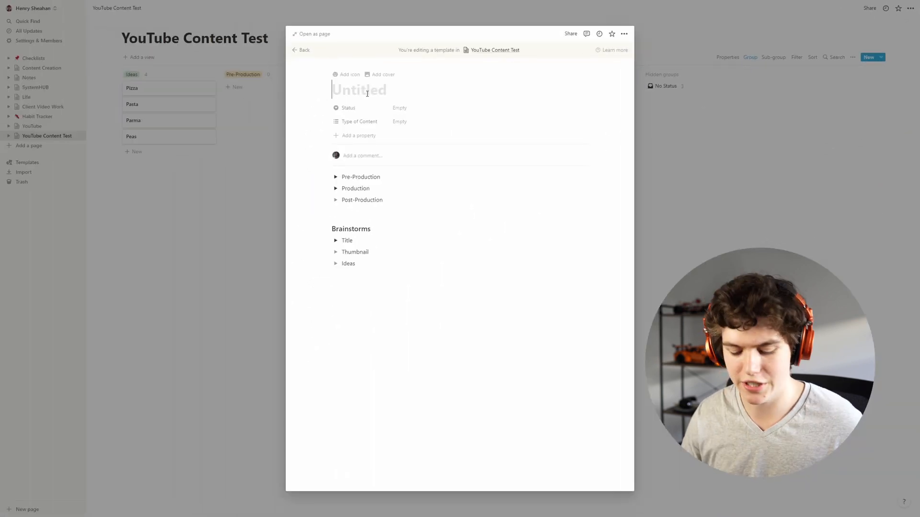
text(YouTube)
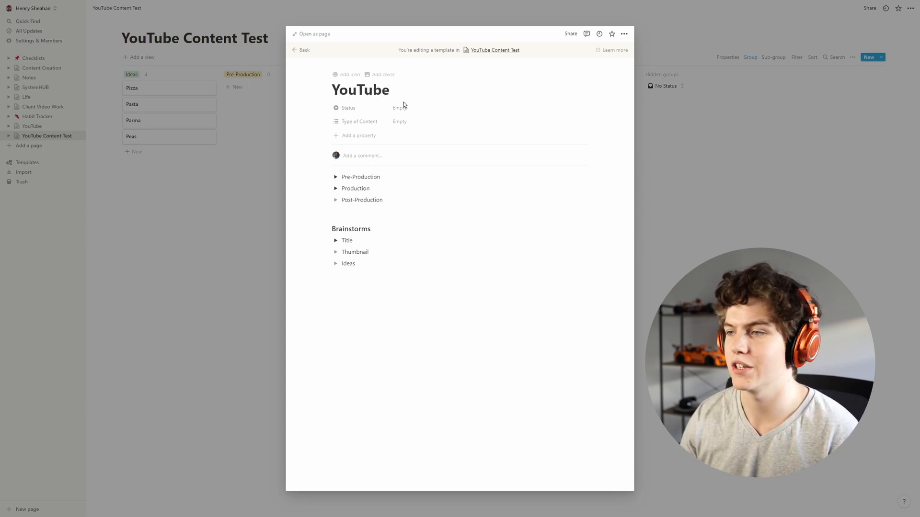
click(678, 142)
click(880, 58)
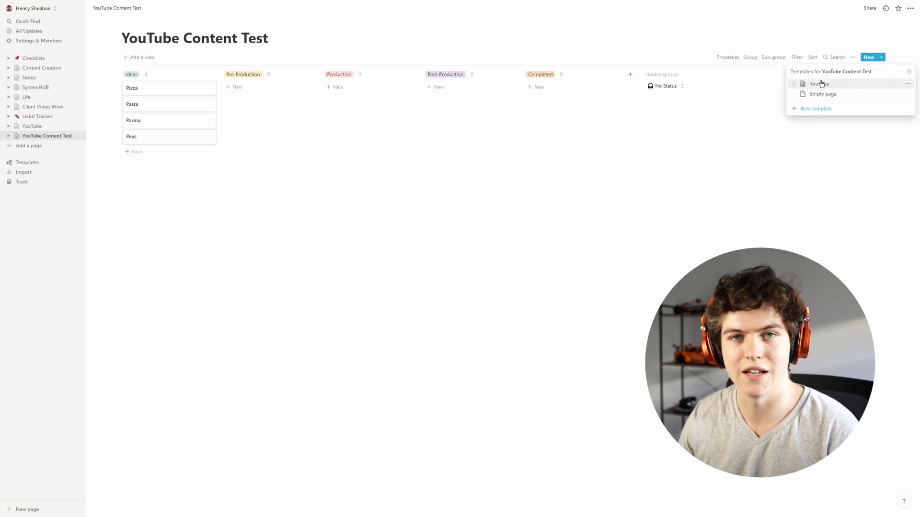
click(674, 201)
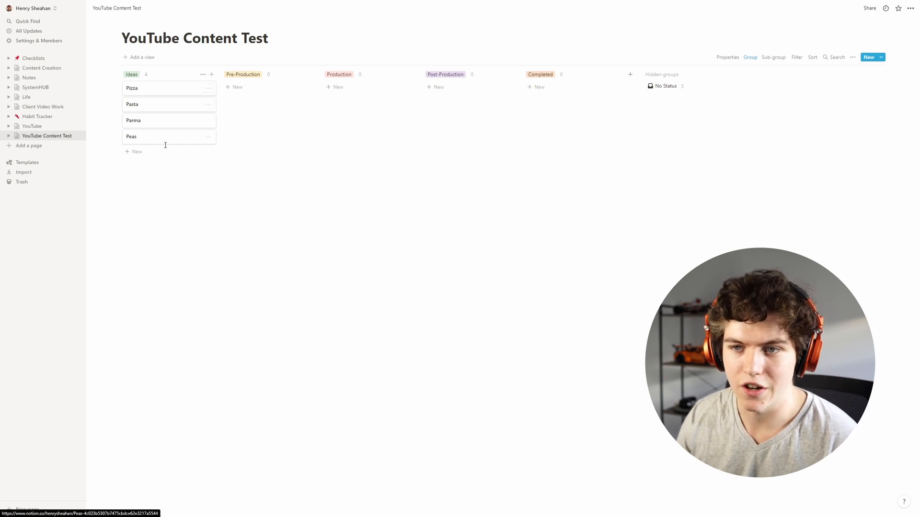
Add a second Pizza card under Pre-Production and delete it.
click(243, 89)
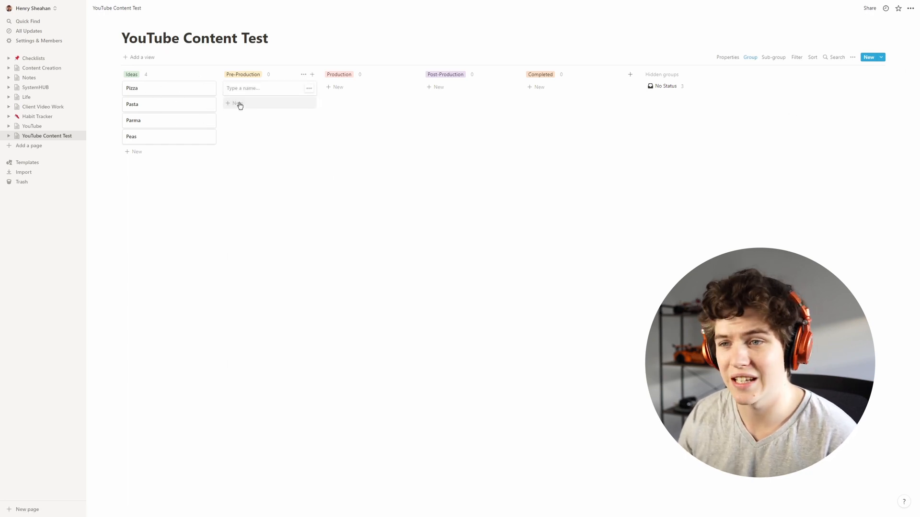
text(Pizza)
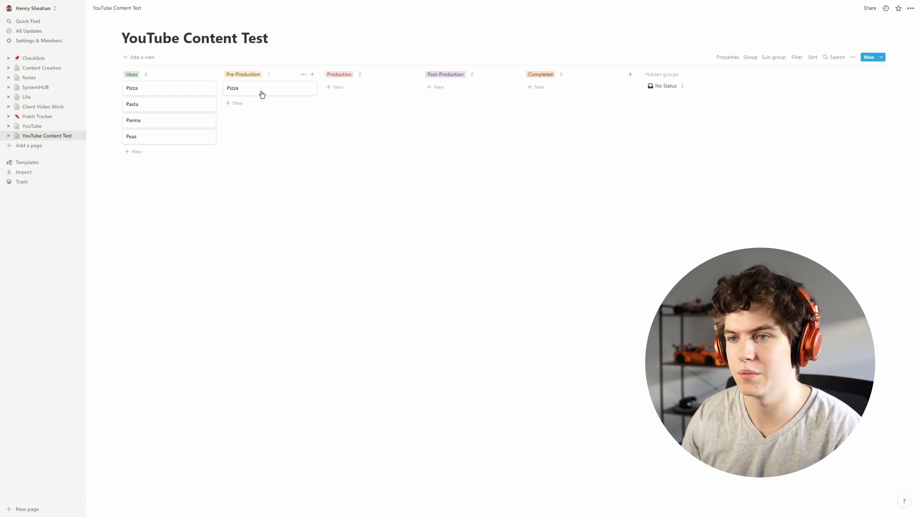
click(308, 88)
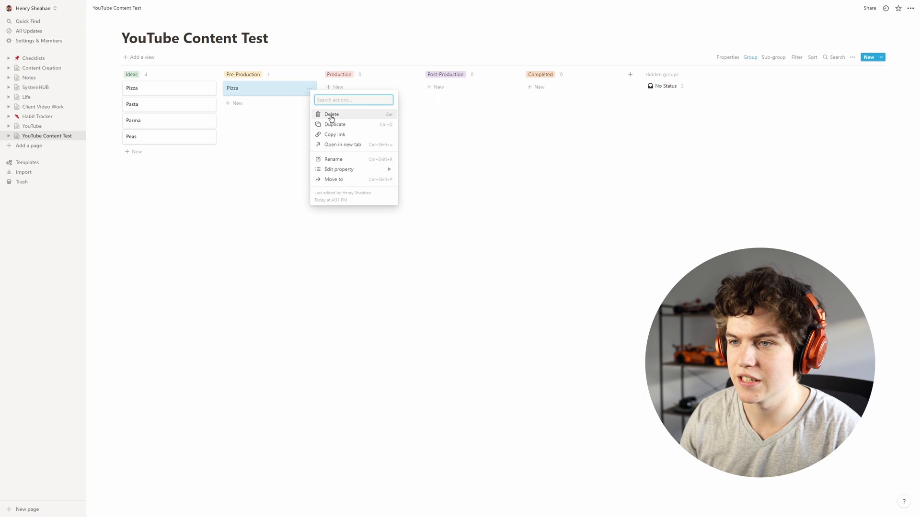
click(331, 115)
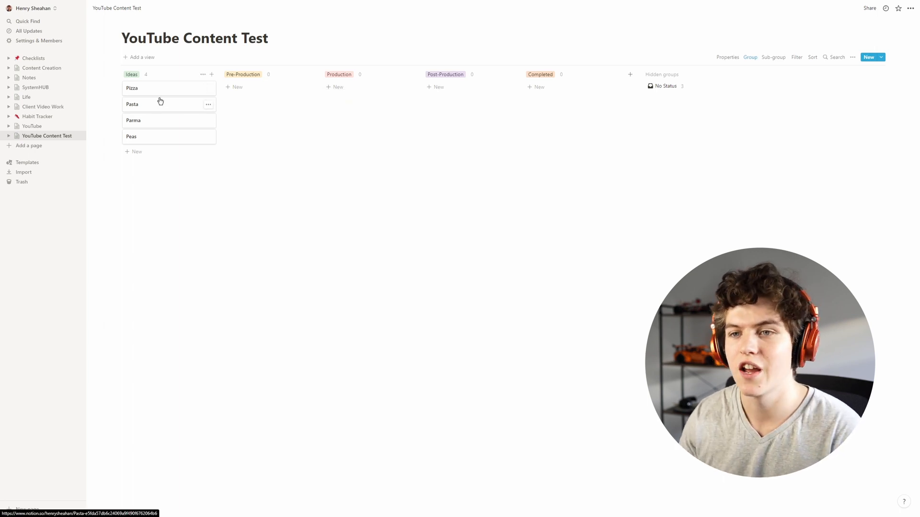
Move the Pizza card from Ideas to Pre-Production and apply the YouTube template to its page.
drag(156, 92, 245, 94)
click(244, 95)
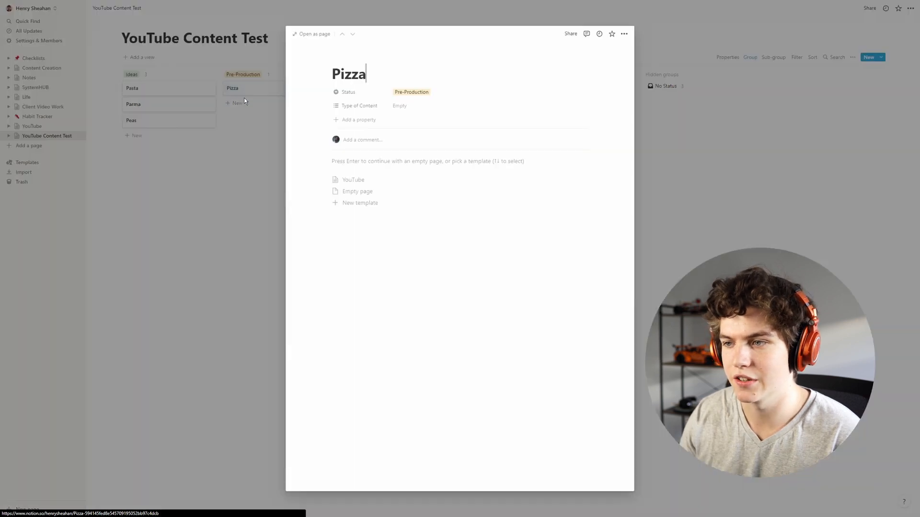
click(353, 180)
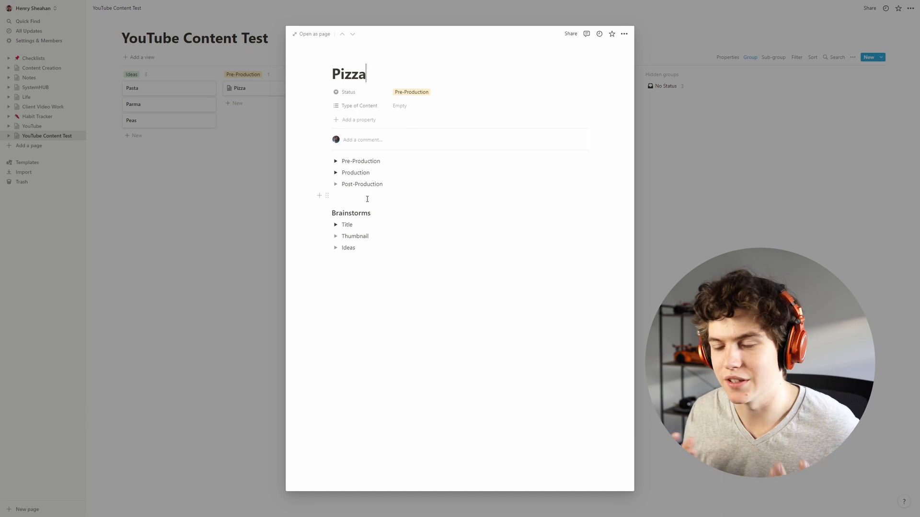
click(257, 180)
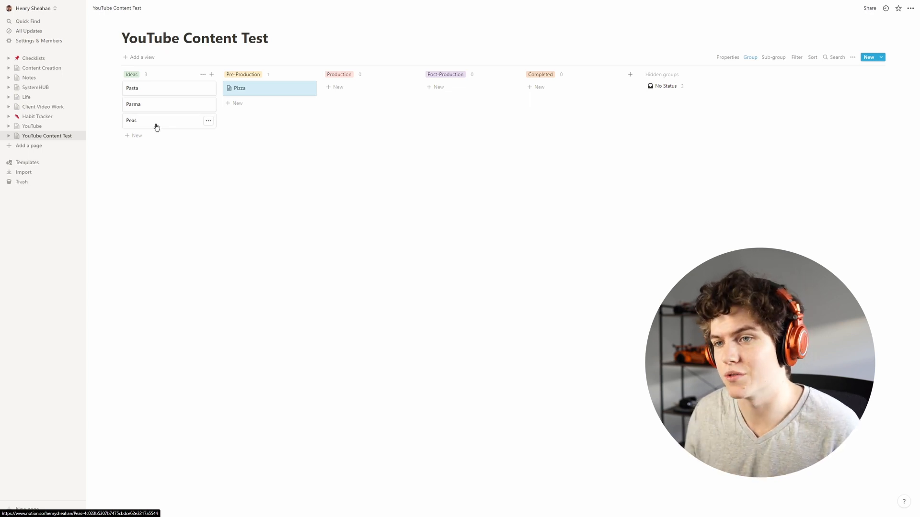
click(256, 91)
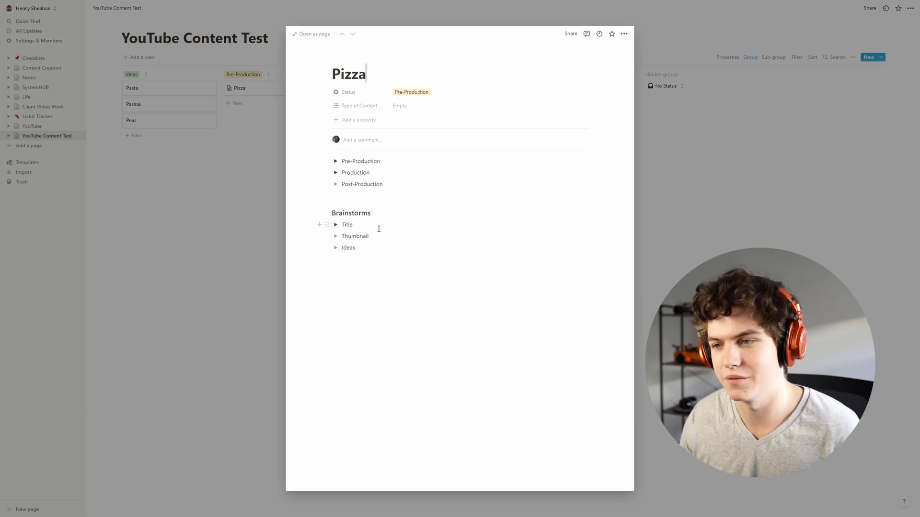
click(269, 197)
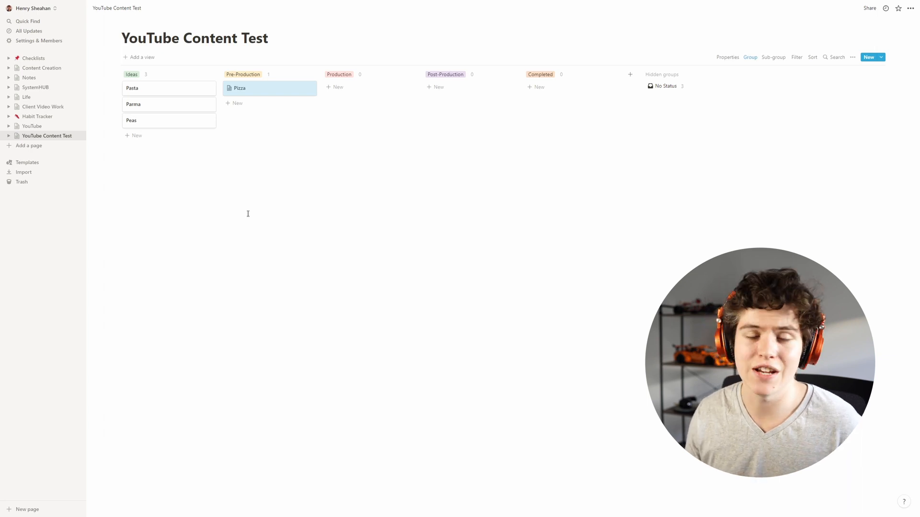
Open the Pasta card, set its Type of Content to Brand Series, and close the card.
click(168, 91)
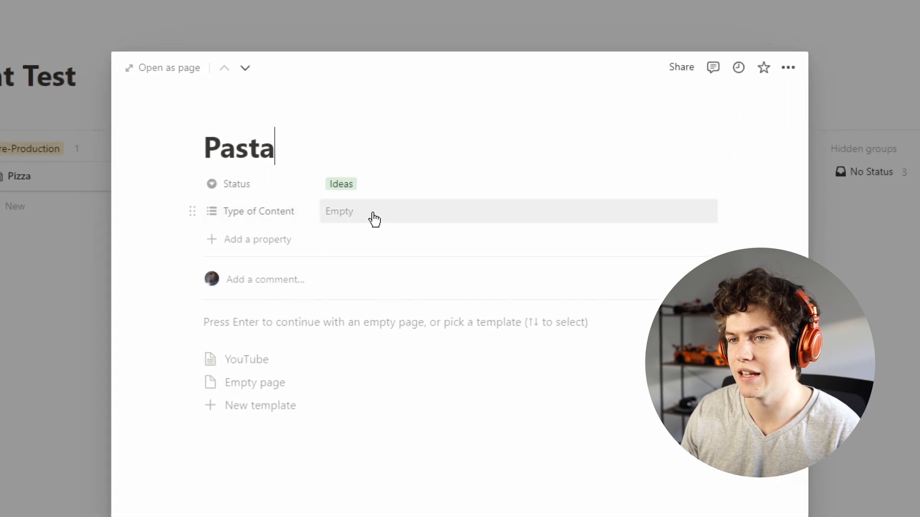
click(374, 219)
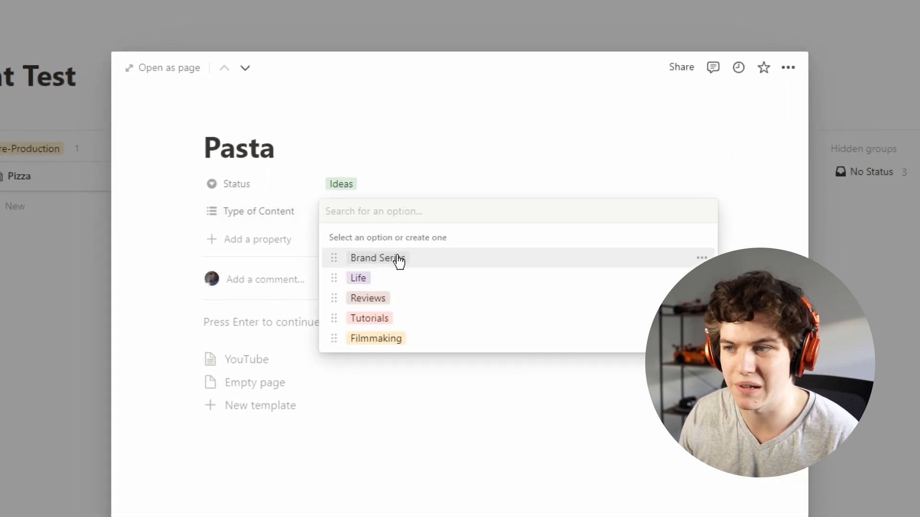
click(403, 262)
key(Escape)
key(Escape)
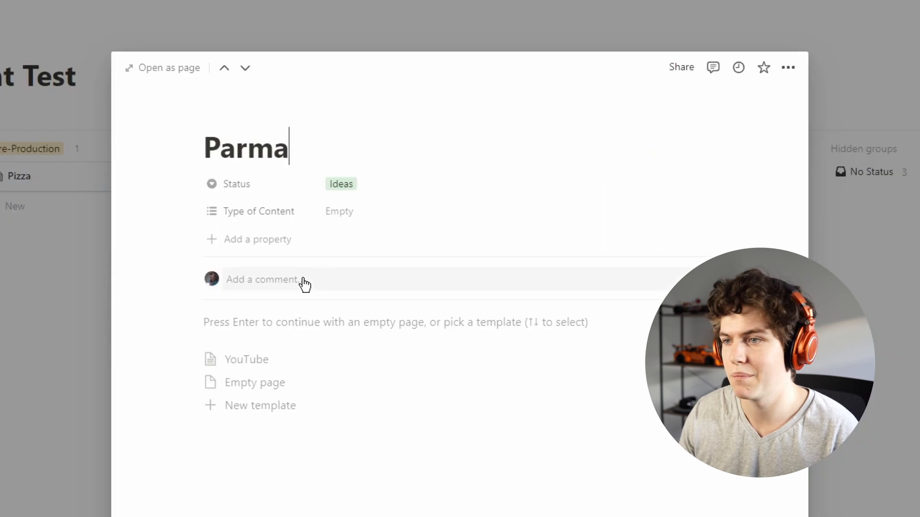
Set the Parma card's Type of Content to Life and close the card.
click(368, 211)
click(395, 283)
key(Escape)
key(Escape)
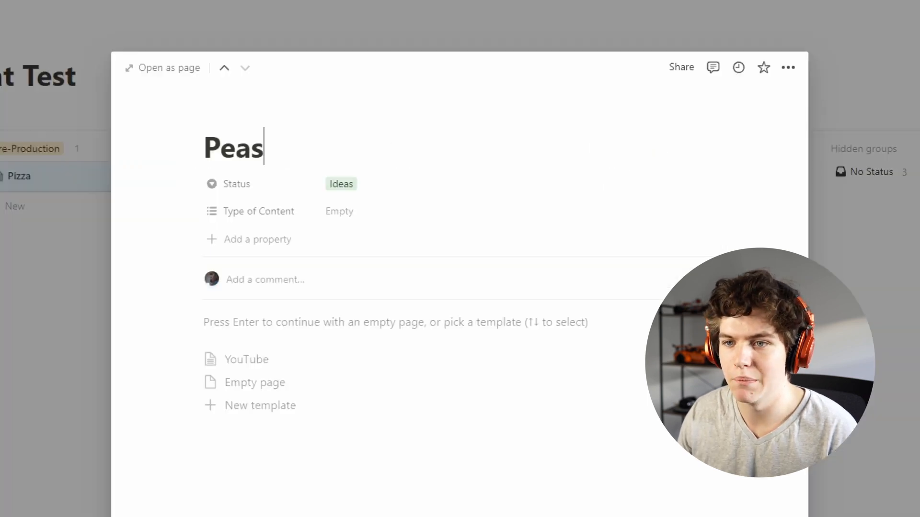
Tag the Peas card's Type of Content with Brand Series and Life, and return to the board.
click(344, 213)
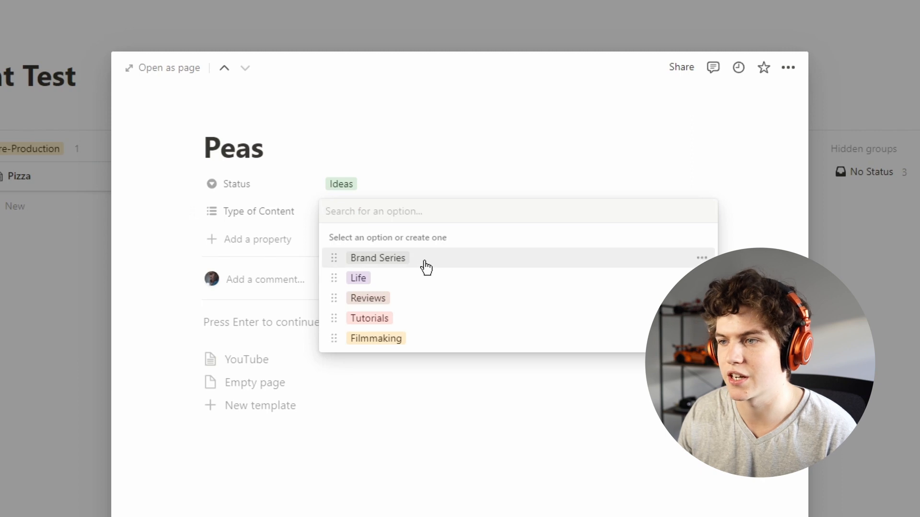
click(425, 267)
click(419, 282)
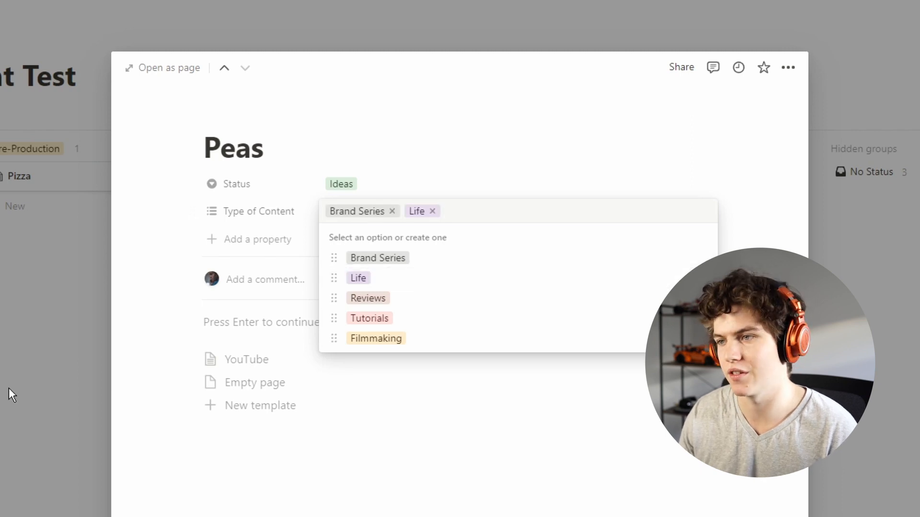
click(11, 390)
click(50, 419)
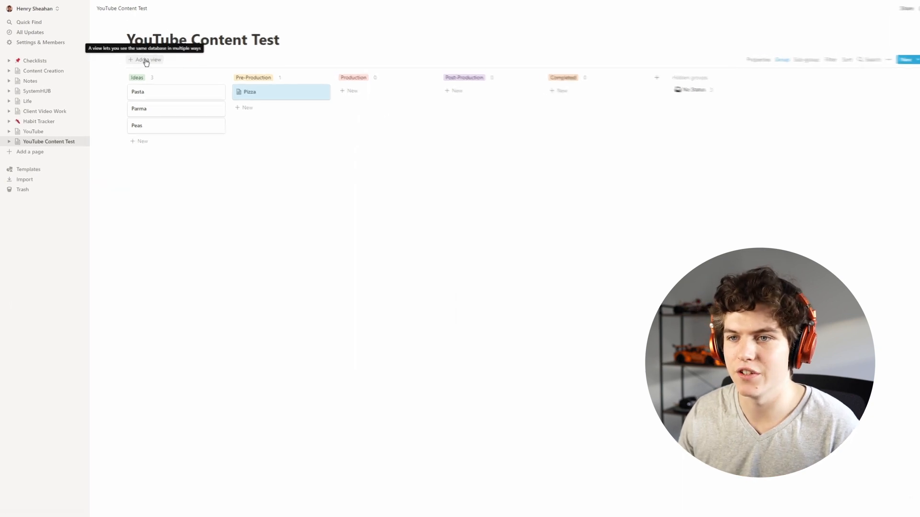
Add a second view of the Board type to the YouTube Content Test database.
click(147, 63)
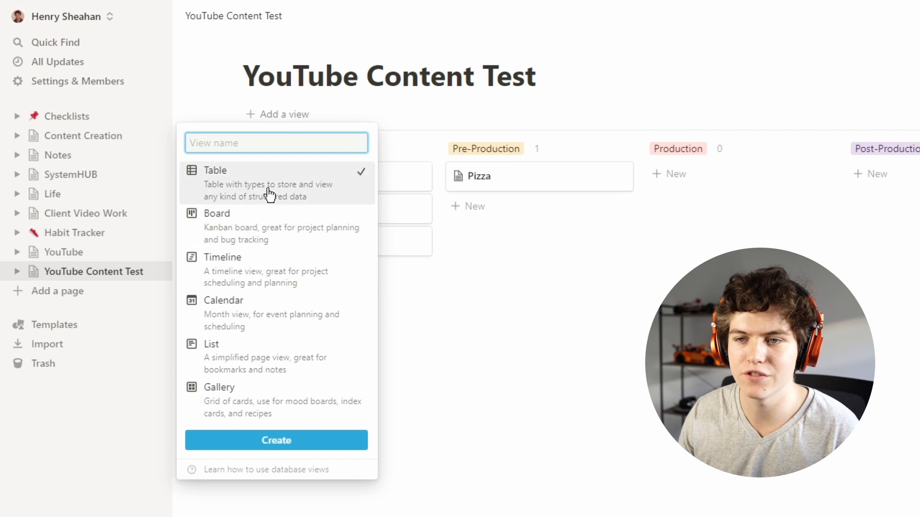
mouse_move(259, 234)
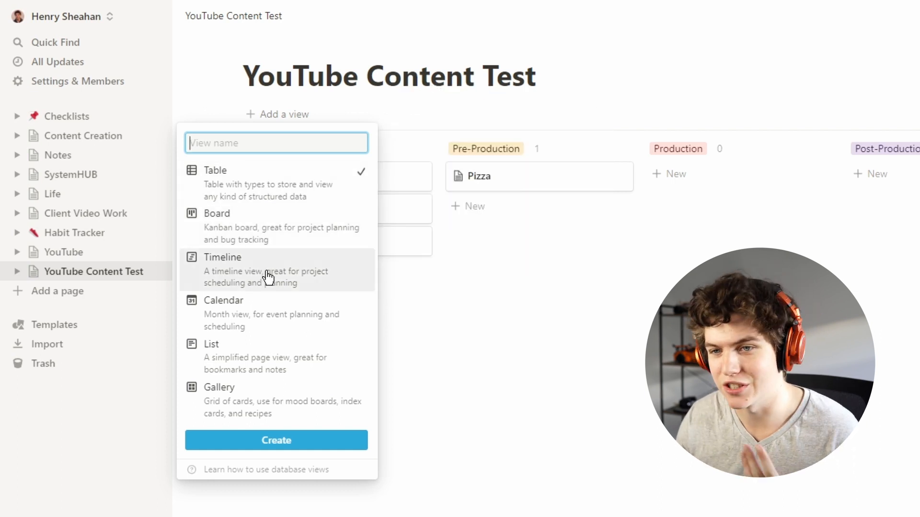
mouse_move(278, 324)
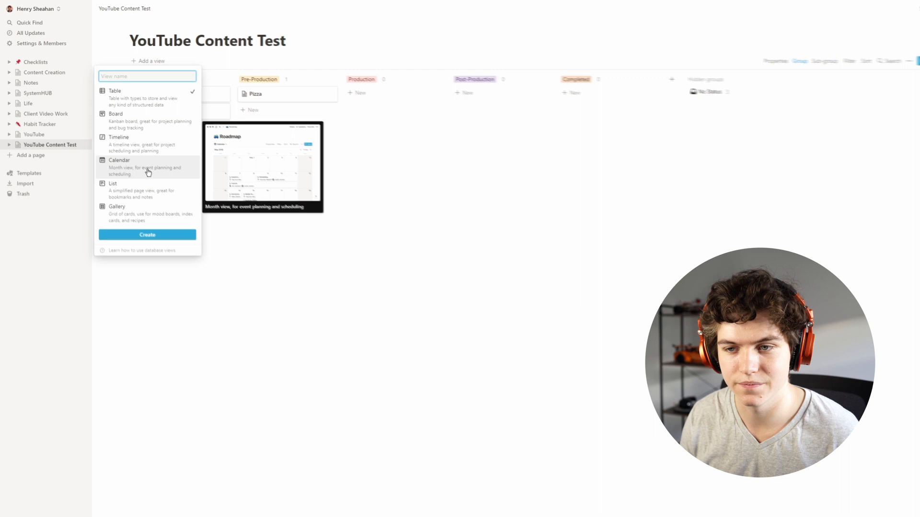
click(126, 116)
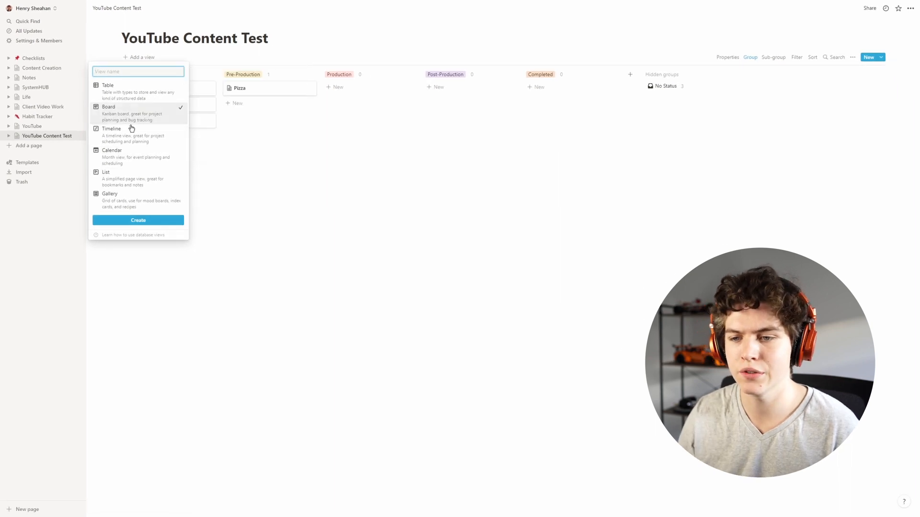
click(148, 220)
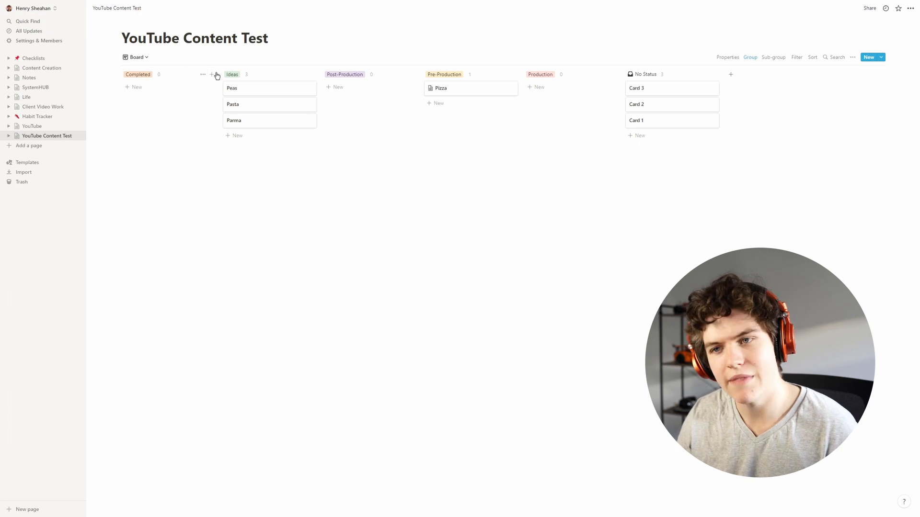
Reorder the new view's columns to Ideas, Pre-Production, Production, Post-Production, Completed, and hide the No Status group.
drag(231, 75, 134, 76)
drag(492, 78, 302, 82)
drag(484, 76, 390, 82)
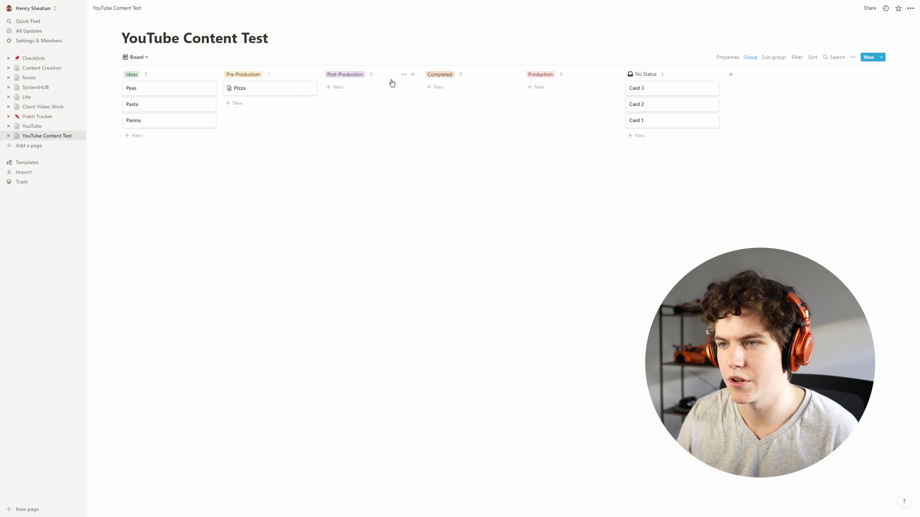
drag(550, 76, 385, 84)
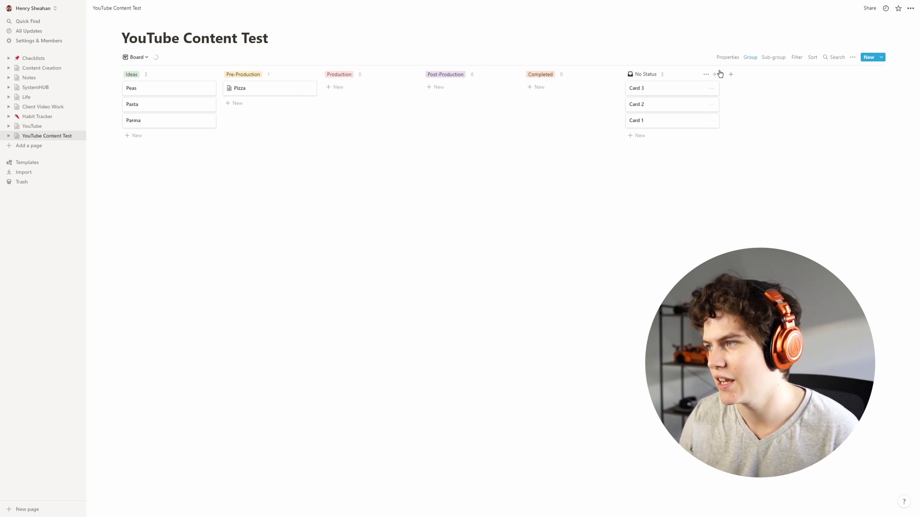
click(706, 74)
click(698, 87)
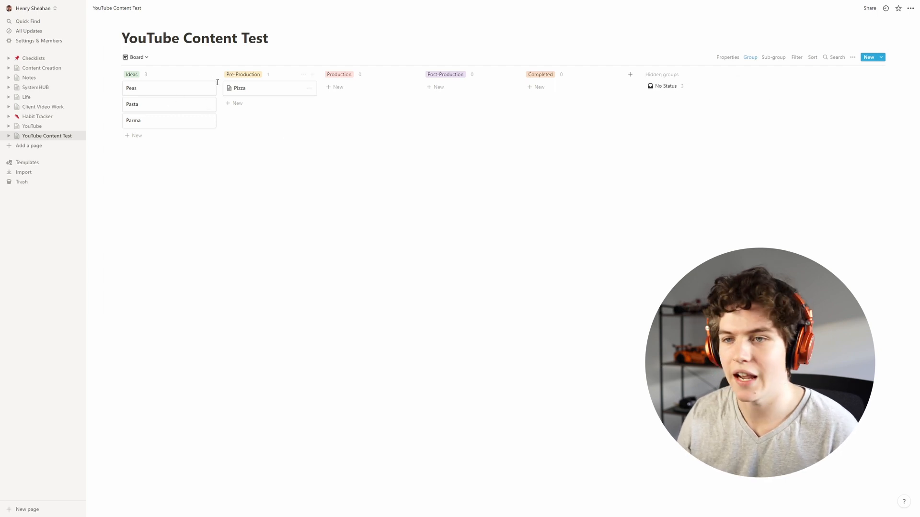
Switch to the original Board view and back to the new Board view to compare them.
click(122, 60)
click(141, 84)
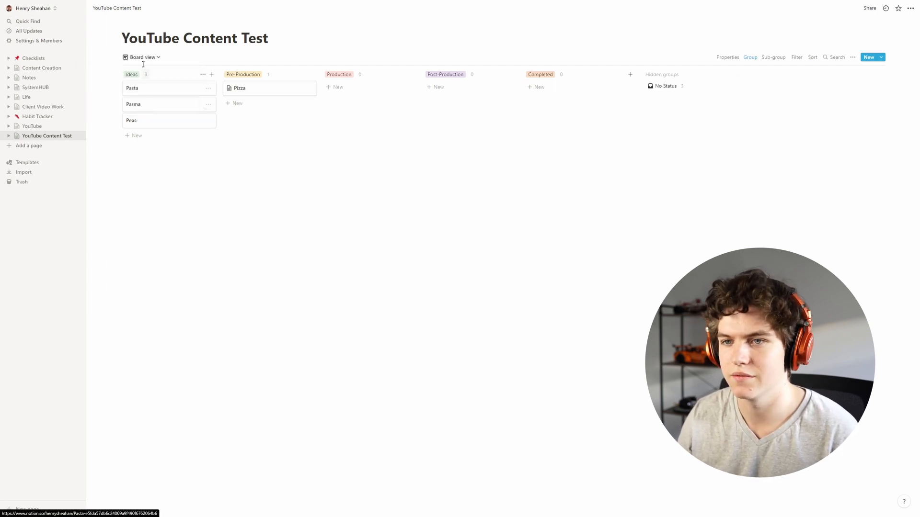
click(144, 59)
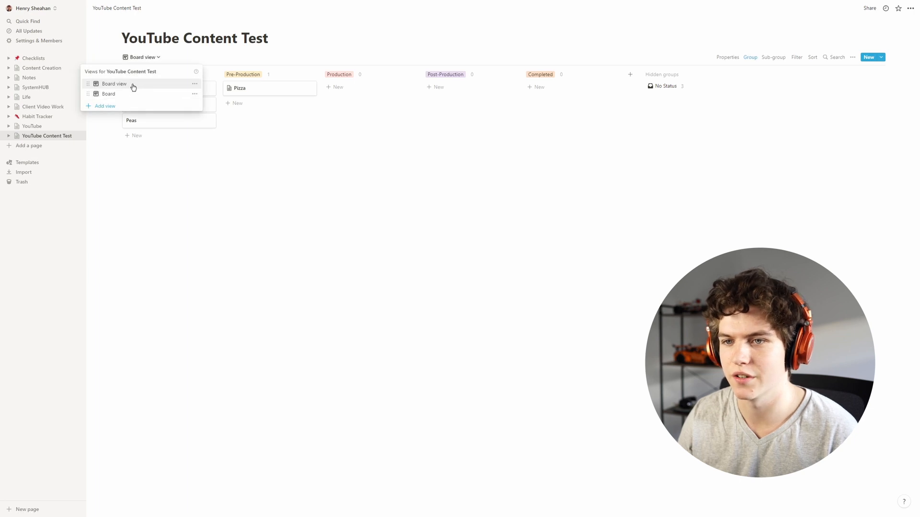
click(134, 96)
click(133, 57)
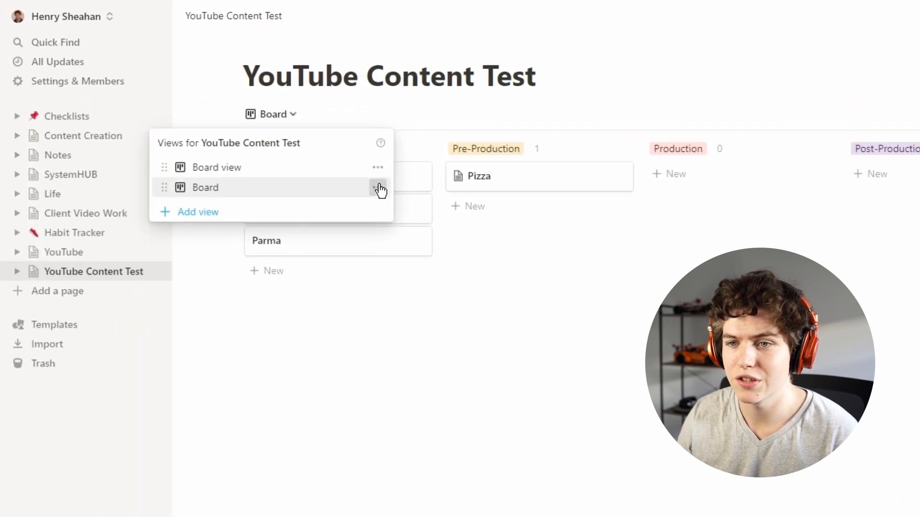
click(378, 188)
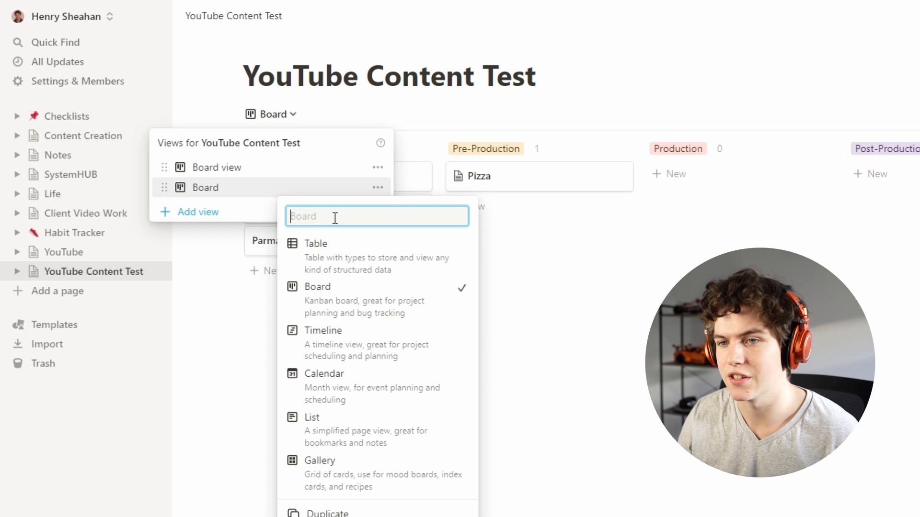
click(249, 183)
click(286, 116)
click(293, 118)
click(265, 118)
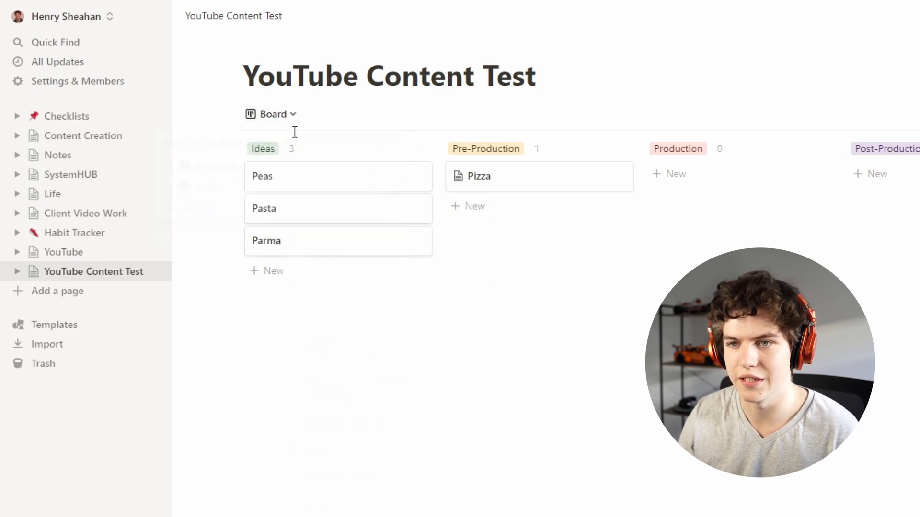
Rename the new Board view as Brand Series and check its name in the list of views.
click(273, 118)
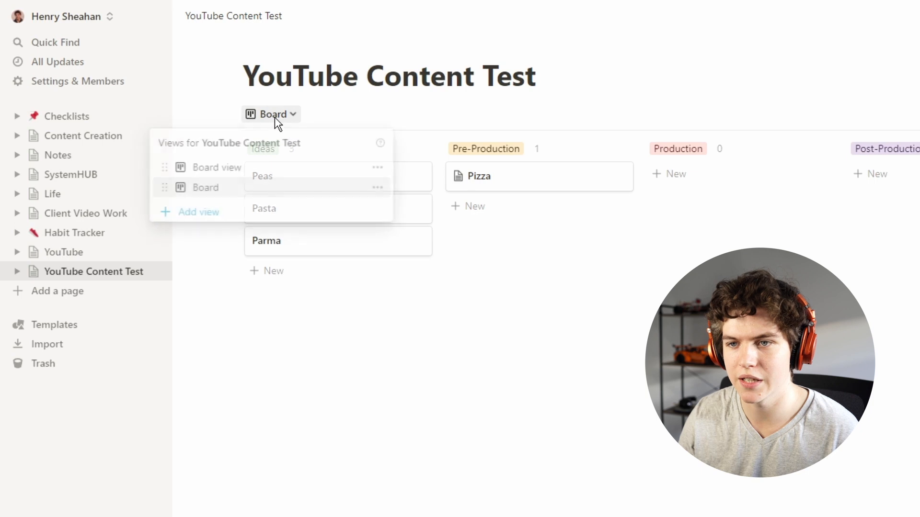
click(379, 187)
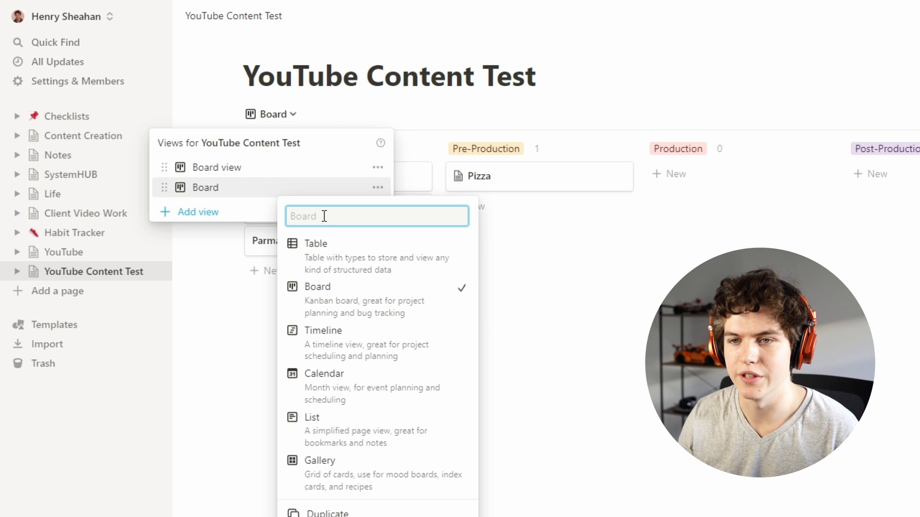
text(Br)
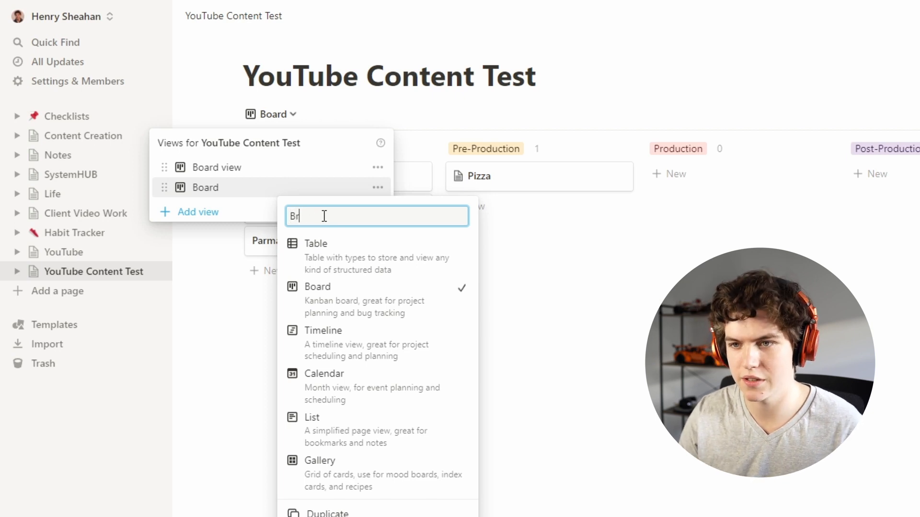
text(and Series)
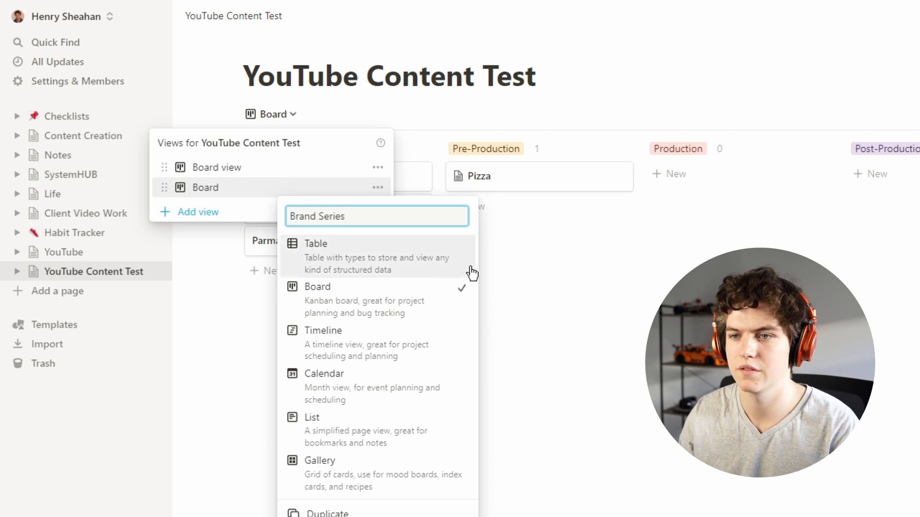
click(508, 280)
click(504, 280)
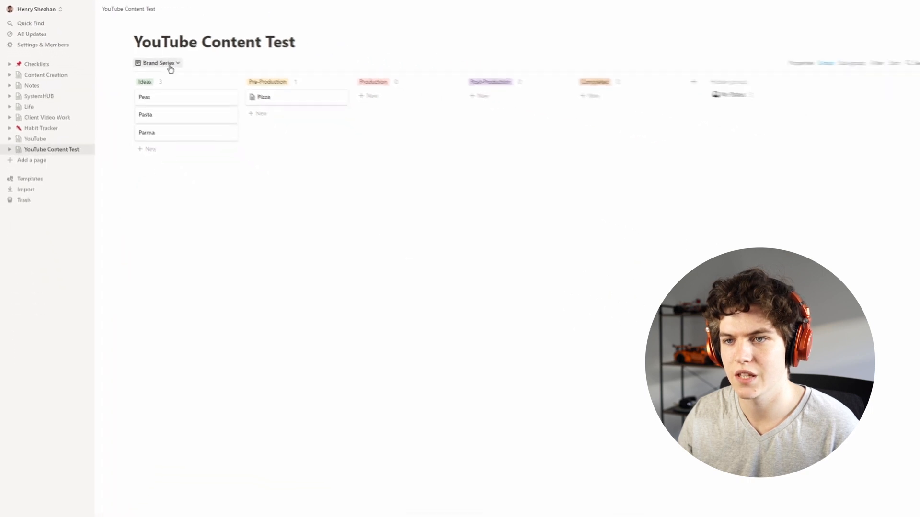
click(307, 114)
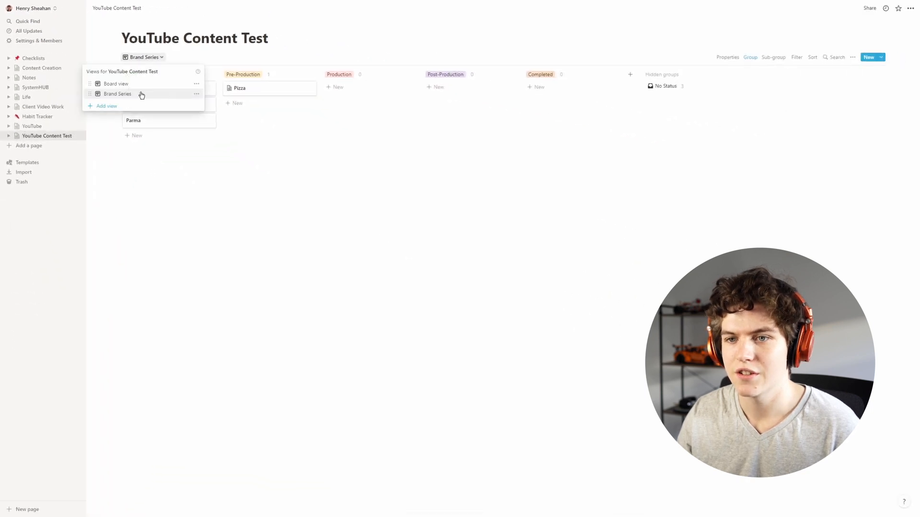
click(279, 131)
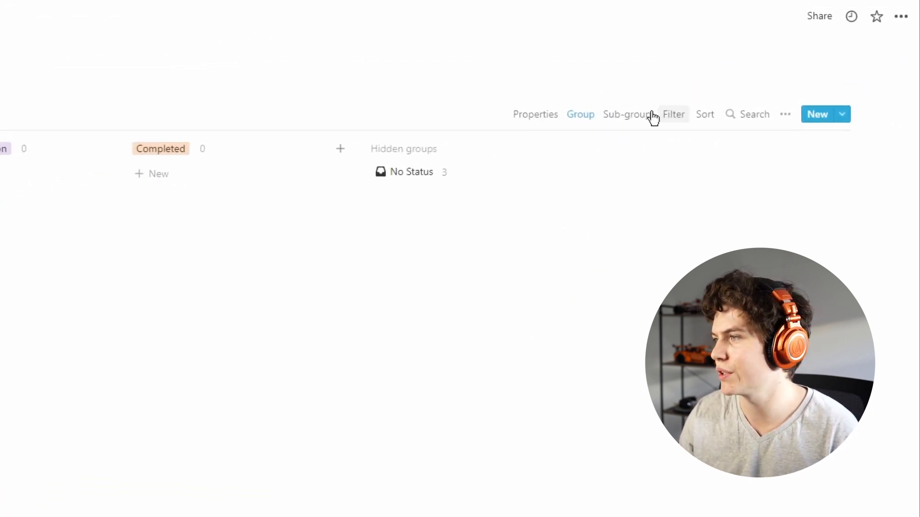
Filter the Brand Series view to cards whose Type of Content contains Brand Series.
click(672, 116)
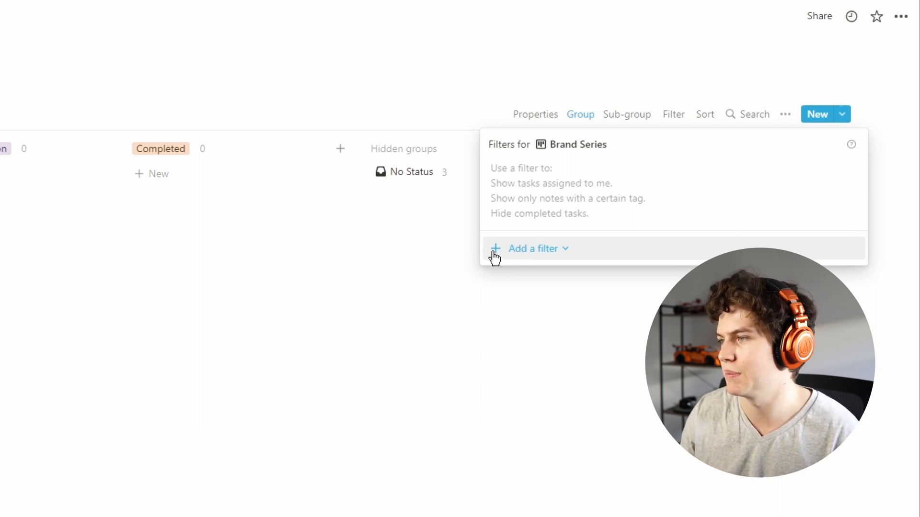
click(535, 252)
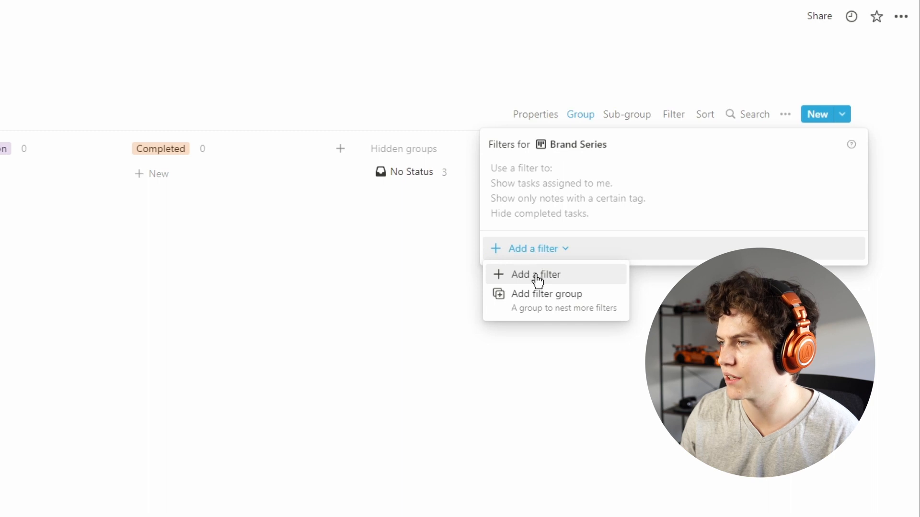
click(536, 274)
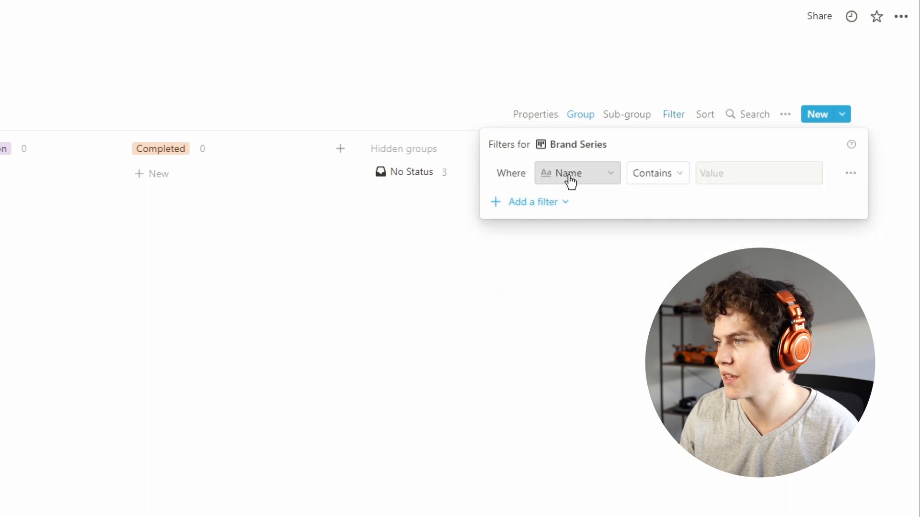
double_click(497, 171)
click(585, 181)
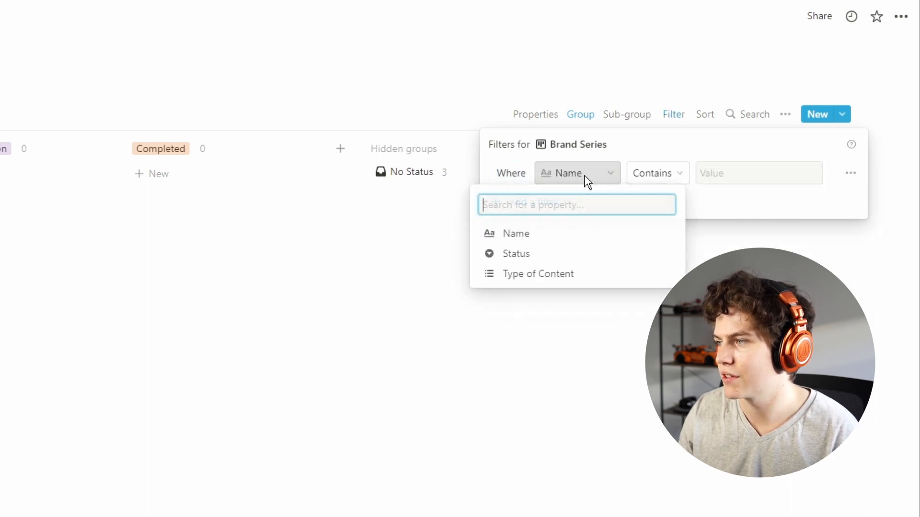
click(528, 277)
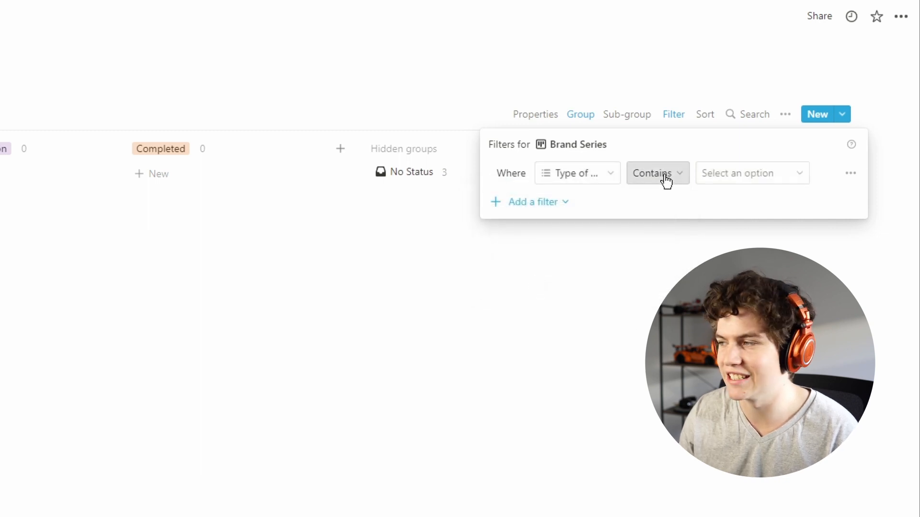
click(745, 88)
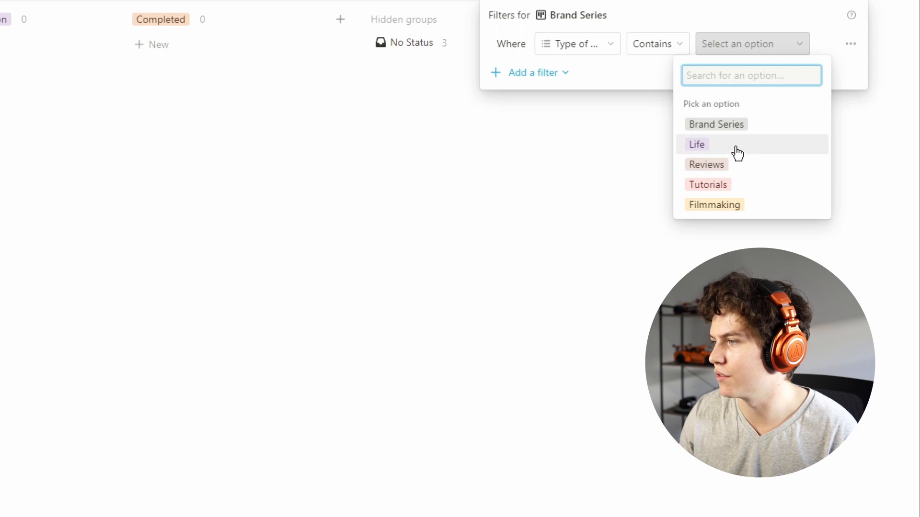
click(740, 130)
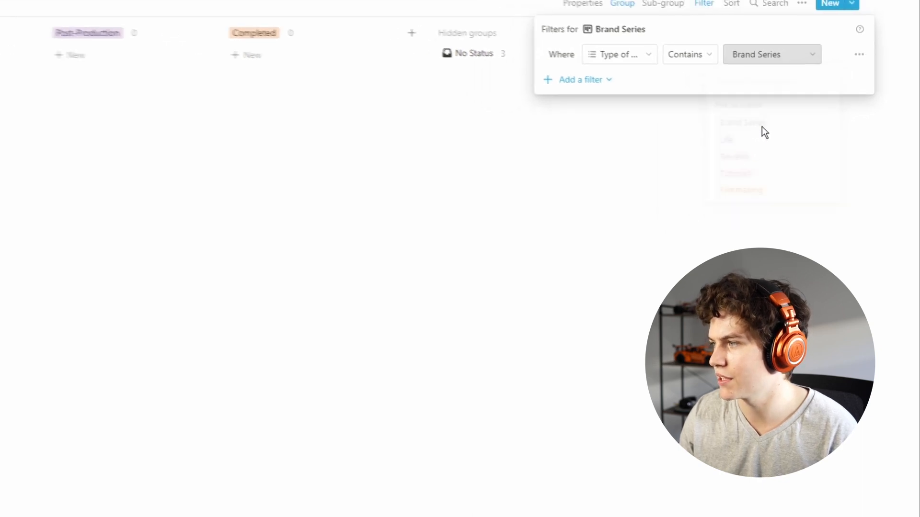
click(351, 152)
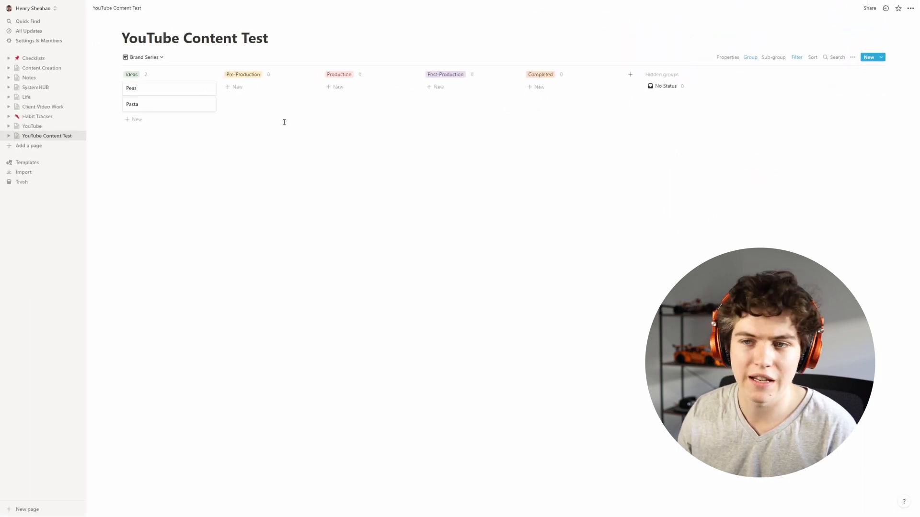
Switch to the Board view and back to the Brand Series view to compare which cards each one shows.
click(147, 57)
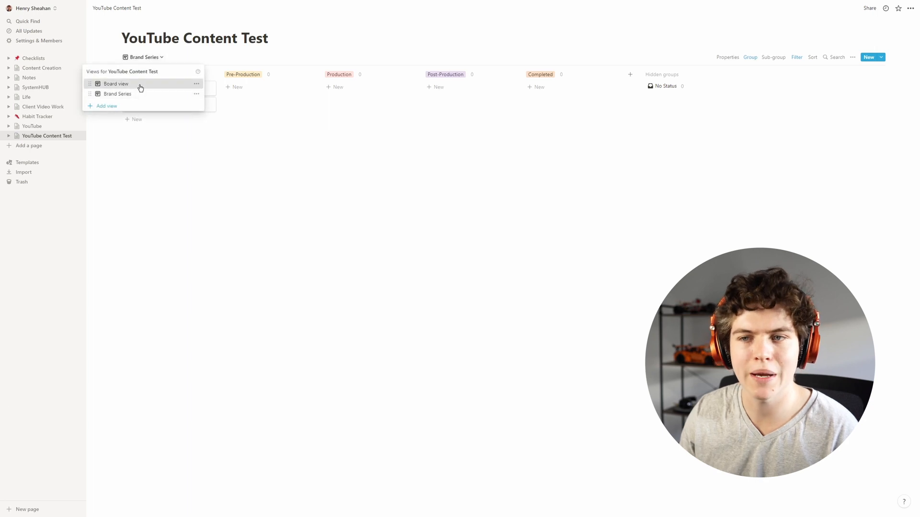
click(168, 85)
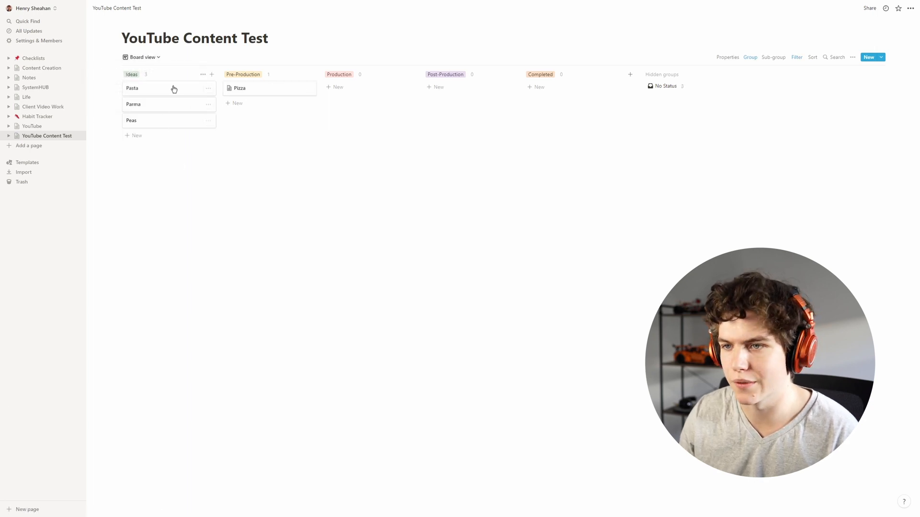
click(139, 58)
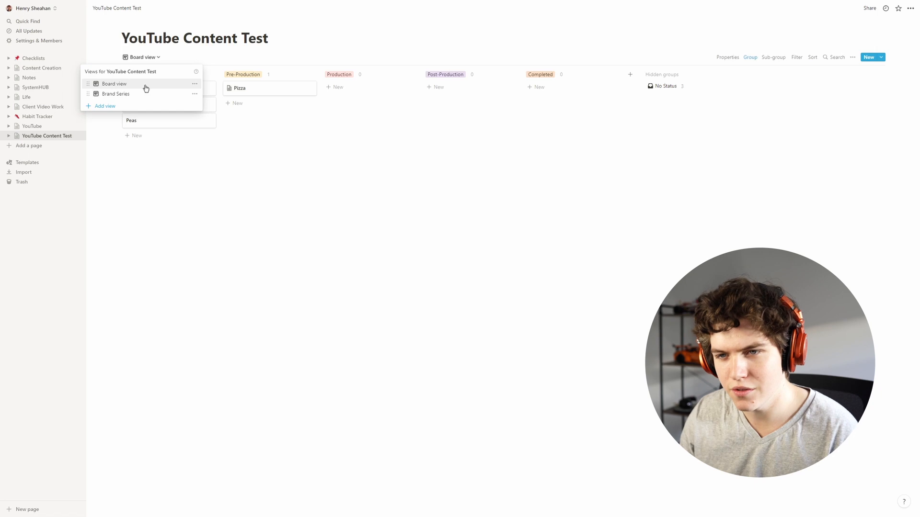
click(143, 94)
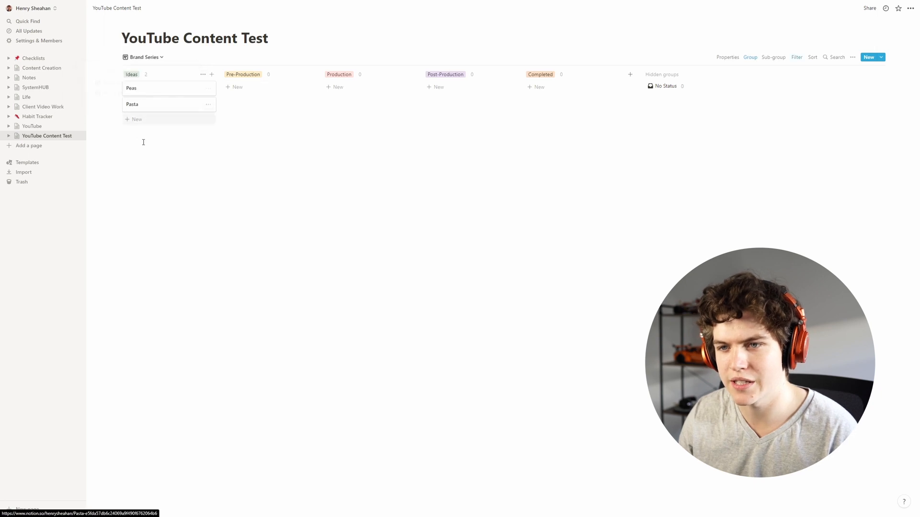
Open the Peas and Pasta cards in the Brand Series view to check their Type of Content tags.
click(152, 93)
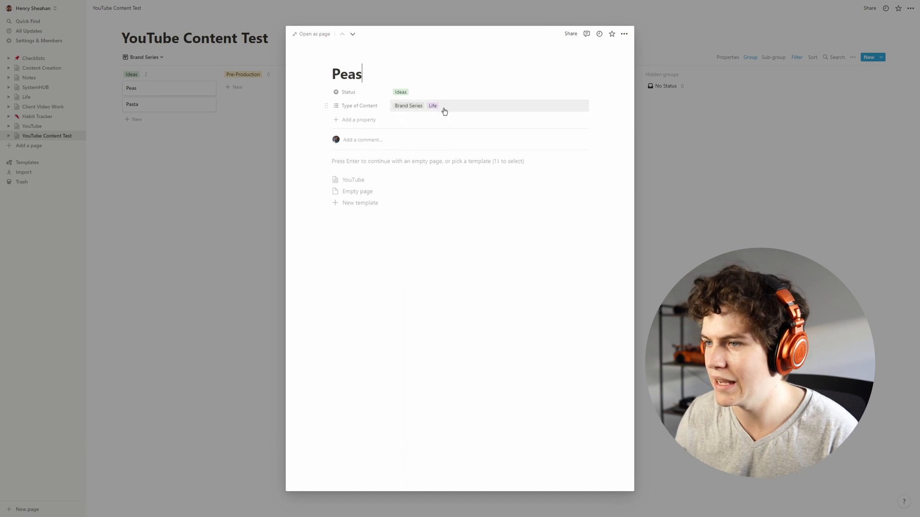
click(247, 197)
click(154, 107)
click(190, 187)
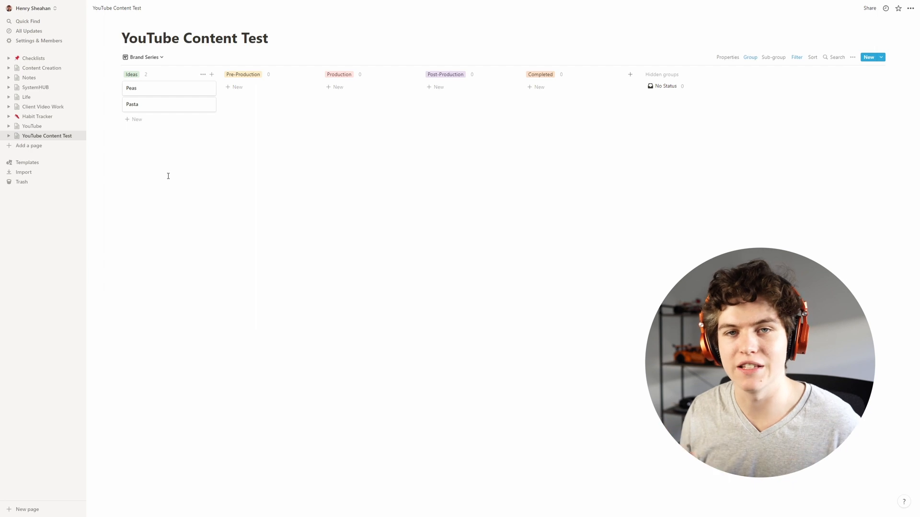
click(163, 91)
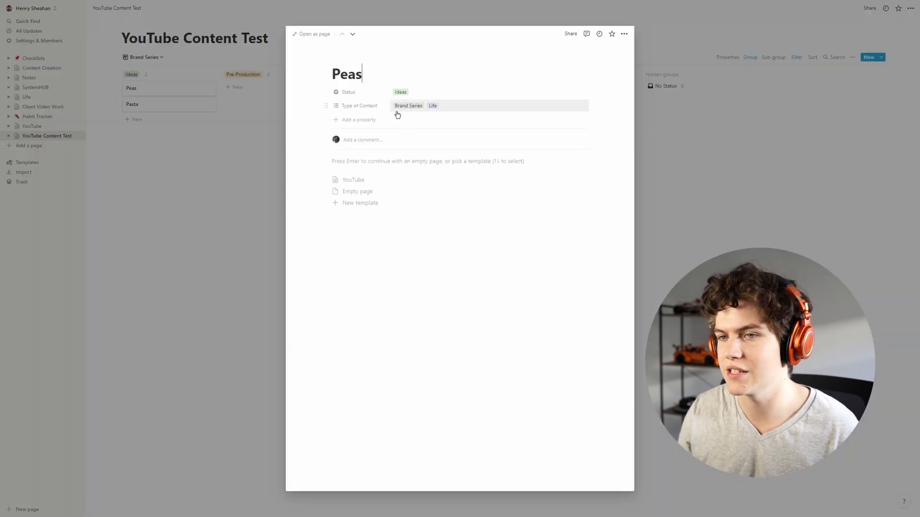
click(209, 179)
click(156, 105)
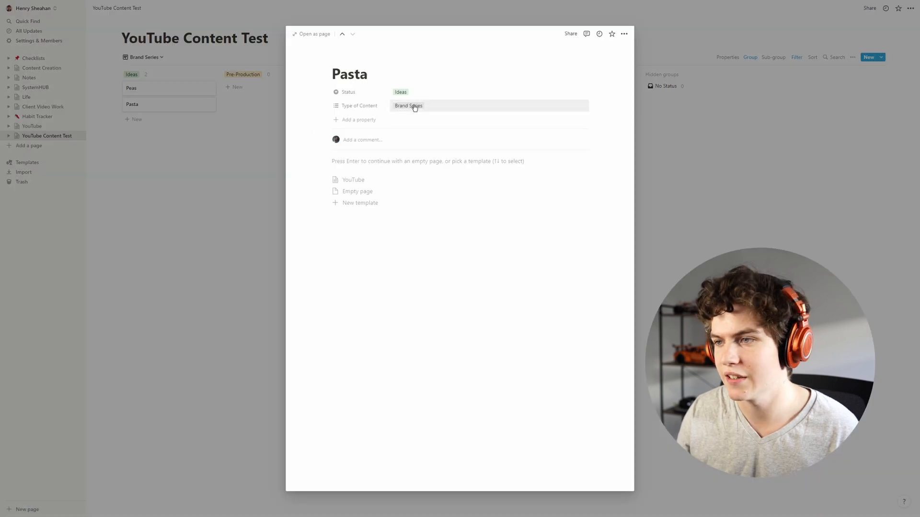
click(186, 175)
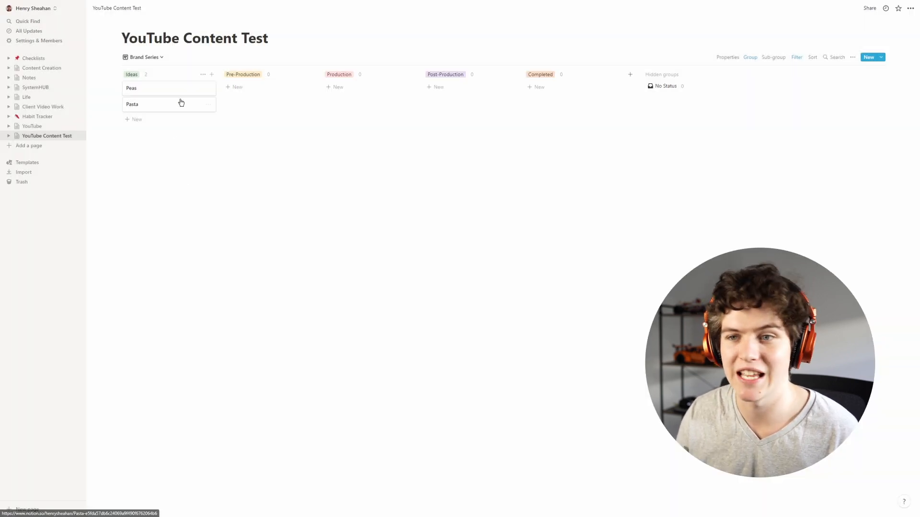
click(182, 90)
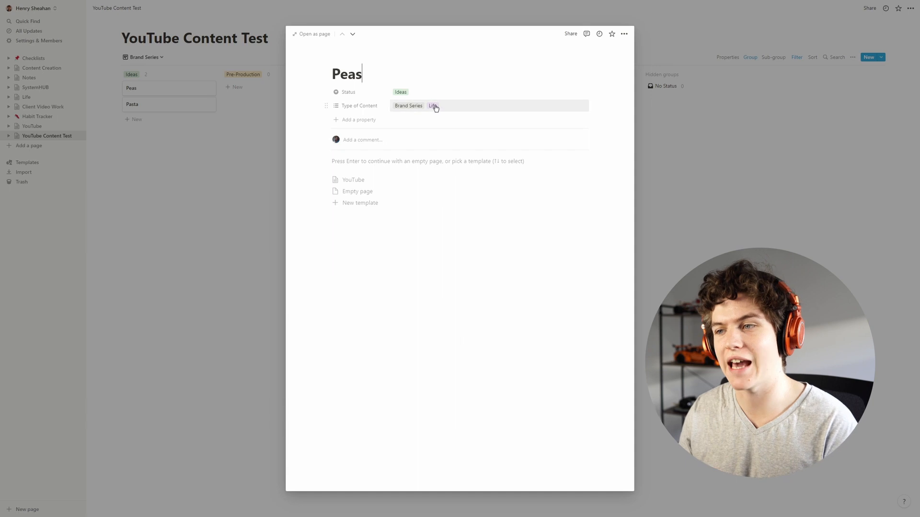
click(131, 236)
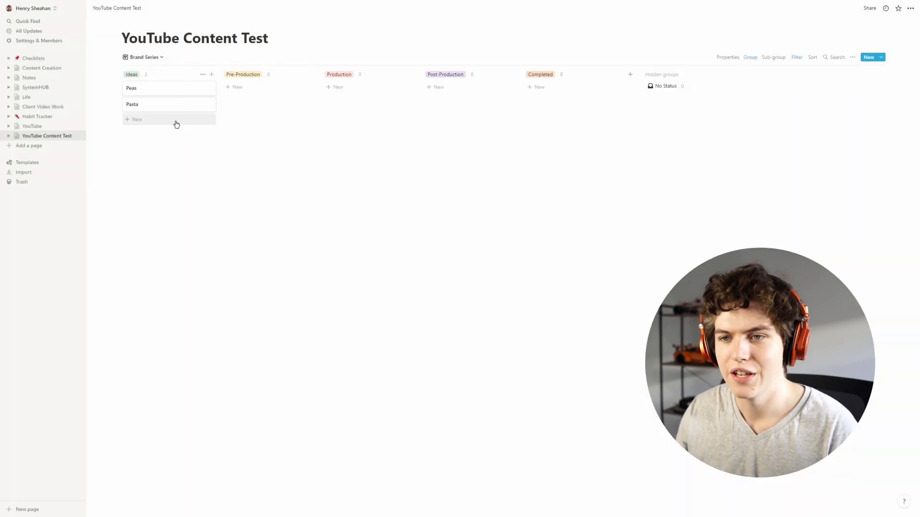
Return to the original Board view and add a new unnamed view of type Board to the database.
click(143, 58)
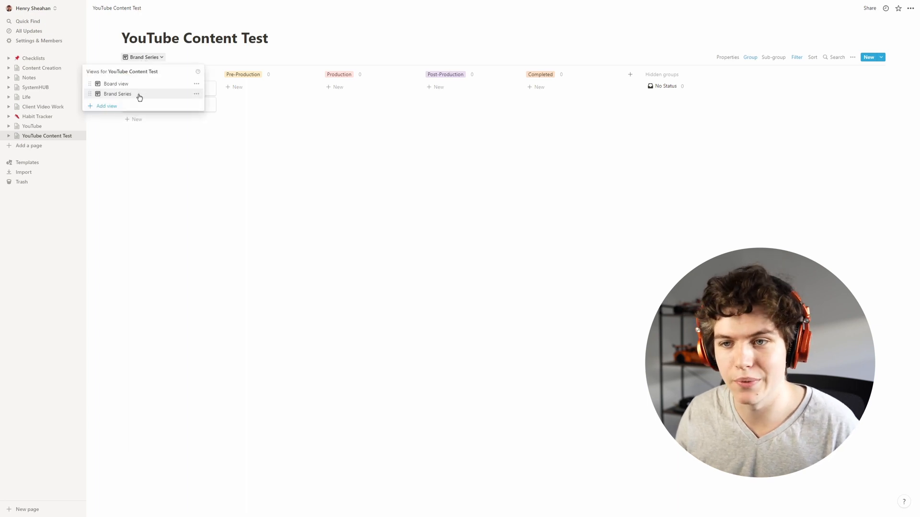
click(270, 164)
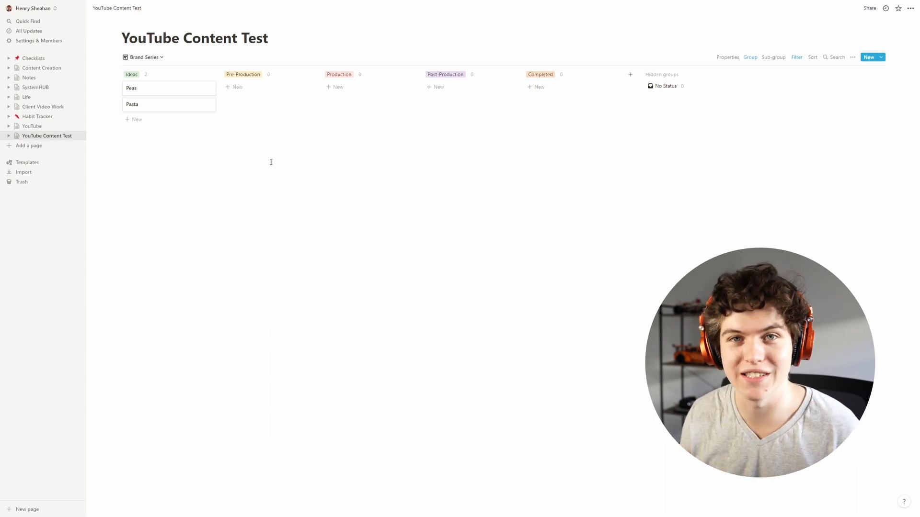
click(144, 57)
click(146, 87)
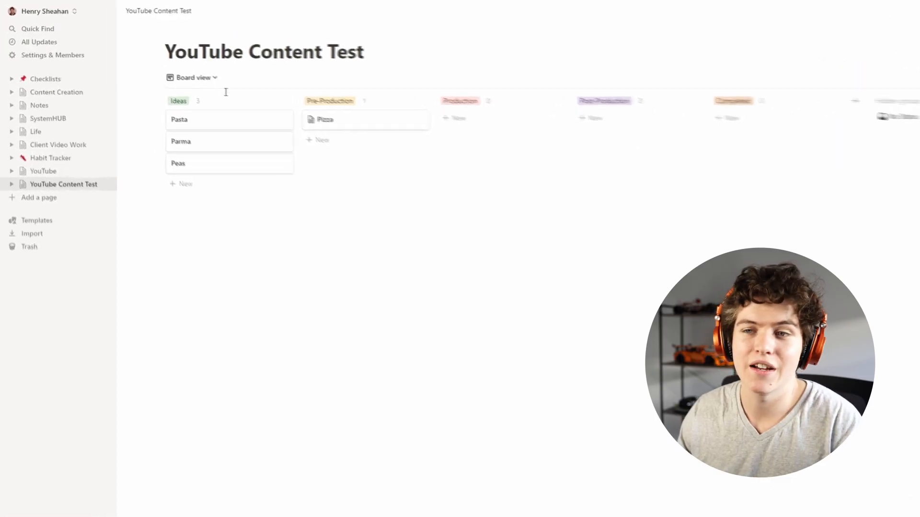
click(301, 119)
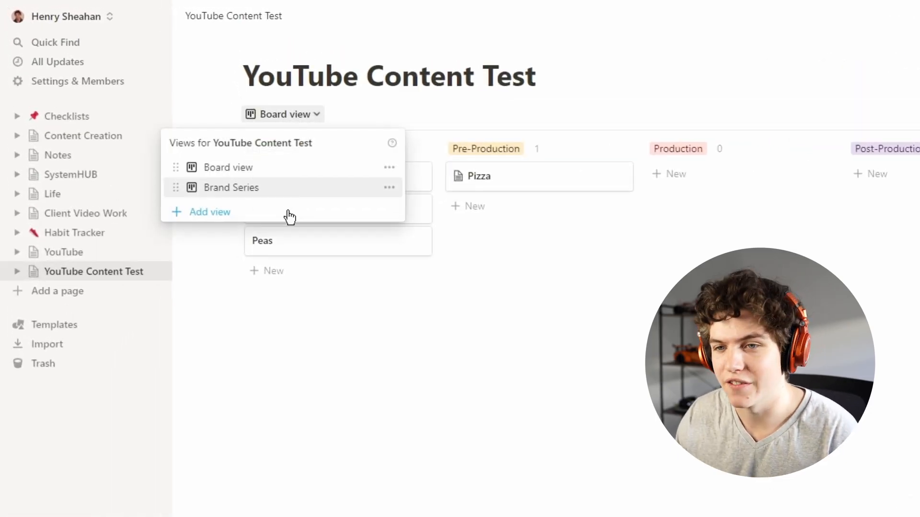
click(231, 212)
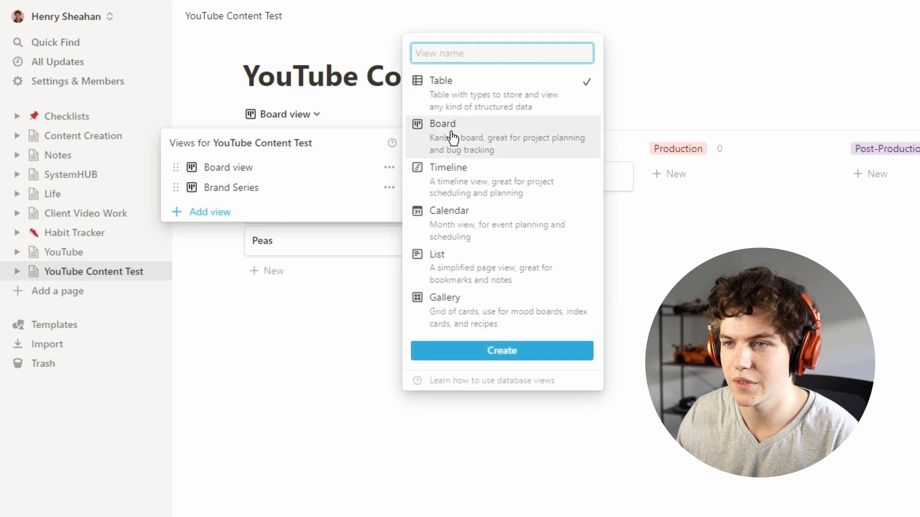
click(475, 137)
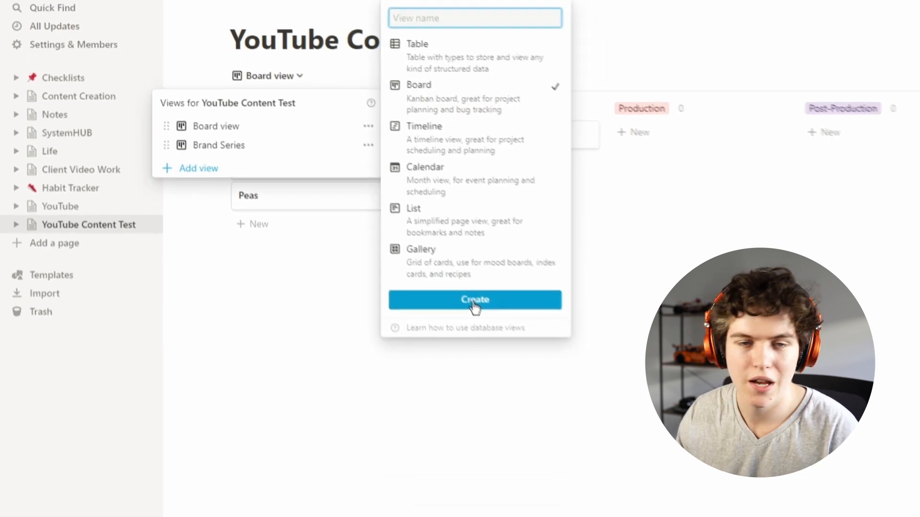
click(475, 301)
Reorder the latest view's columns to Ideas, Pre-Production, Production, Post-Production, Completed, and hide its No Status group.
drag(169, 51, 166, 51)
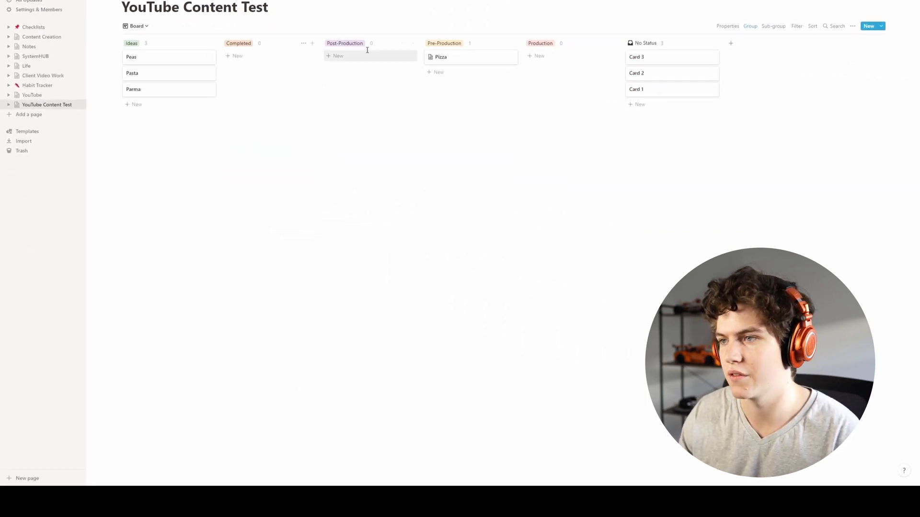
drag(472, 50, 279, 52)
drag(562, 45, 433, 47)
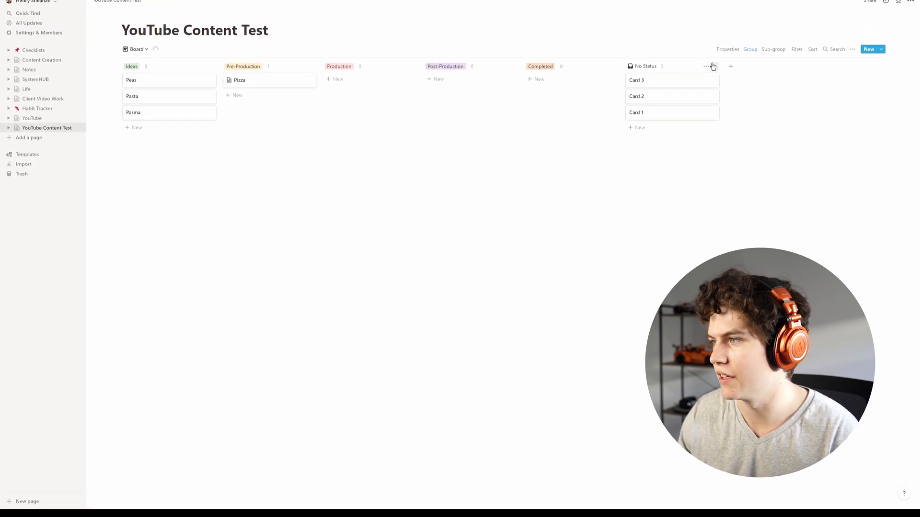
click(705, 62)
click(693, 73)
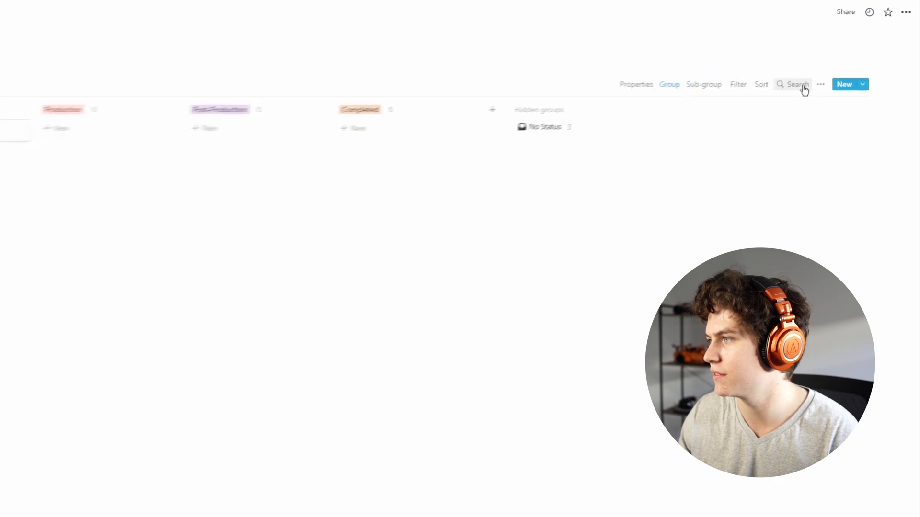
Filter the new Board view to cards whose Status is not Ideas, and hide the Ideas column.
click(674, 118)
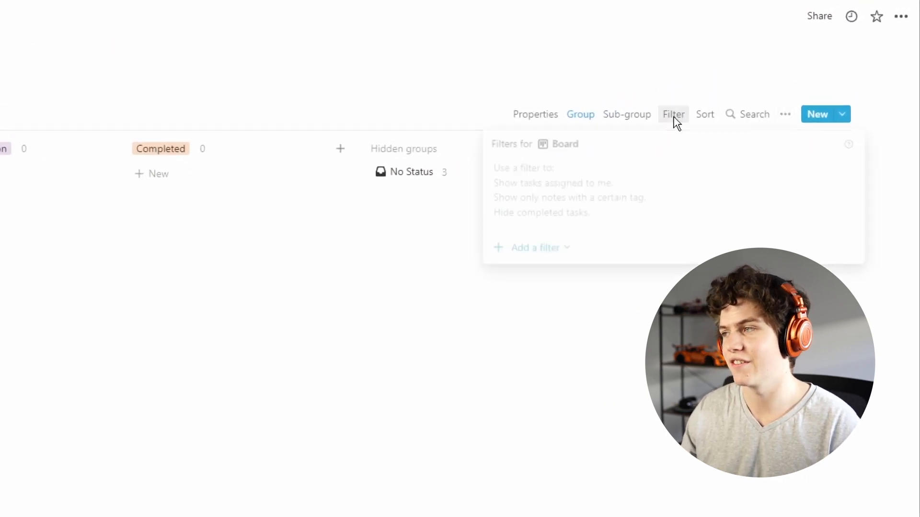
click(527, 248)
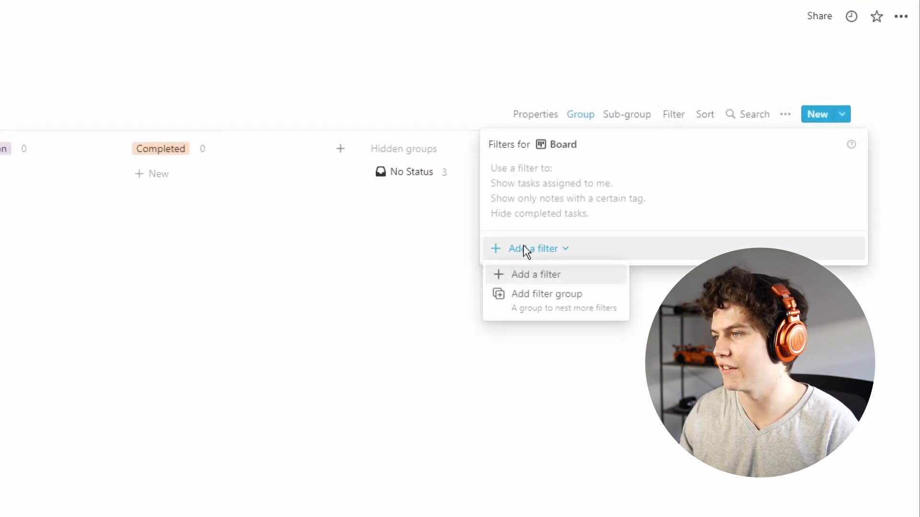
click(530, 274)
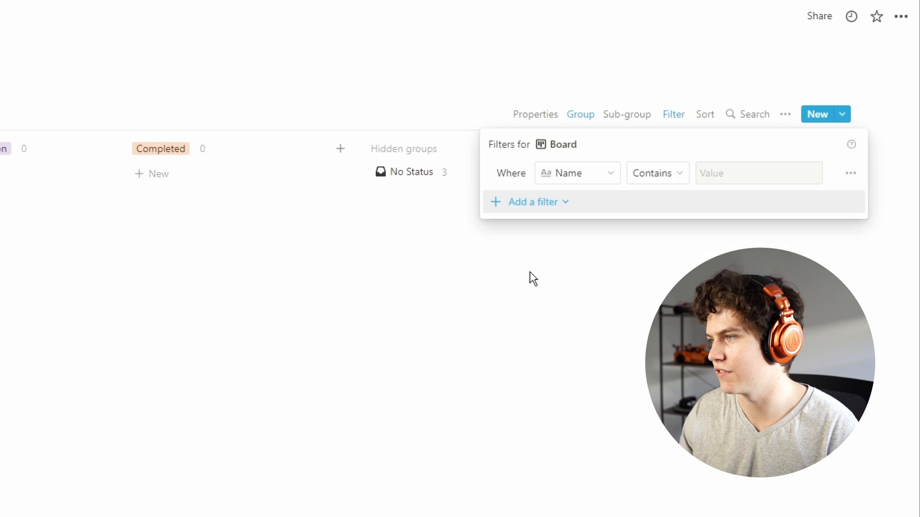
click(585, 174)
click(553, 264)
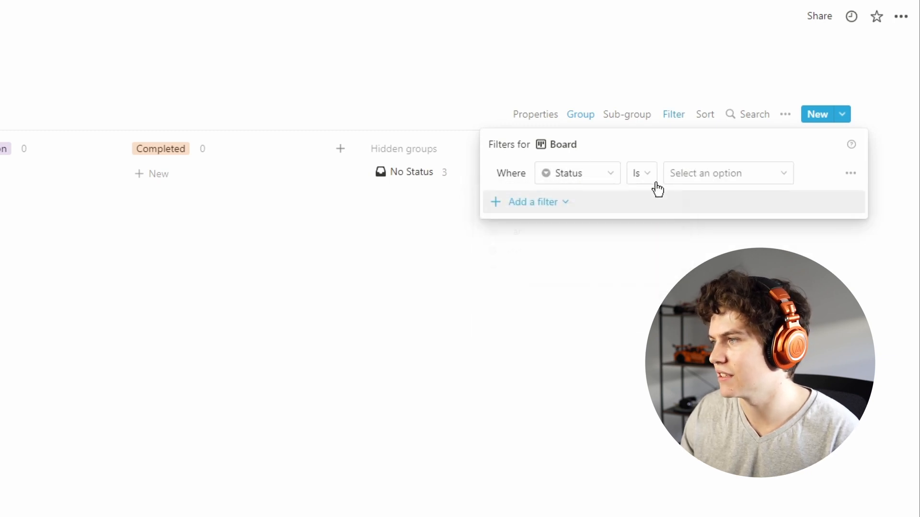
click(647, 181)
click(640, 221)
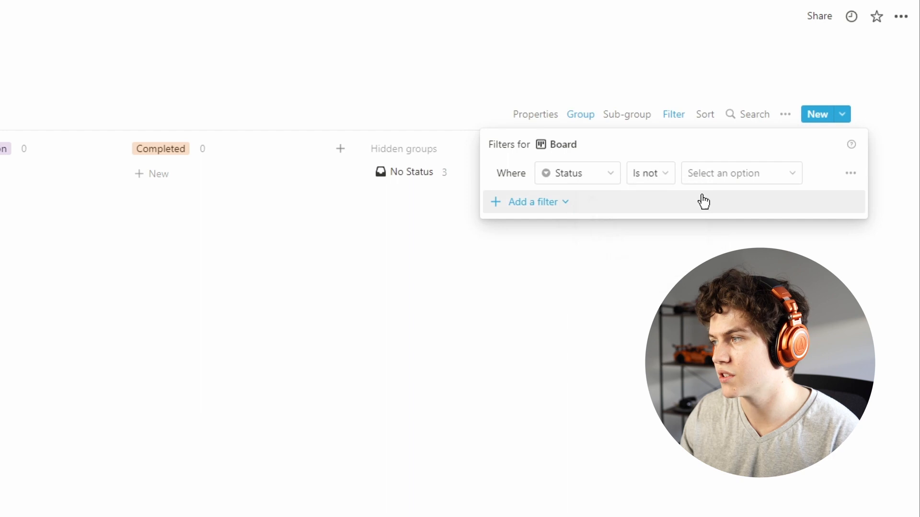
click(734, 178)
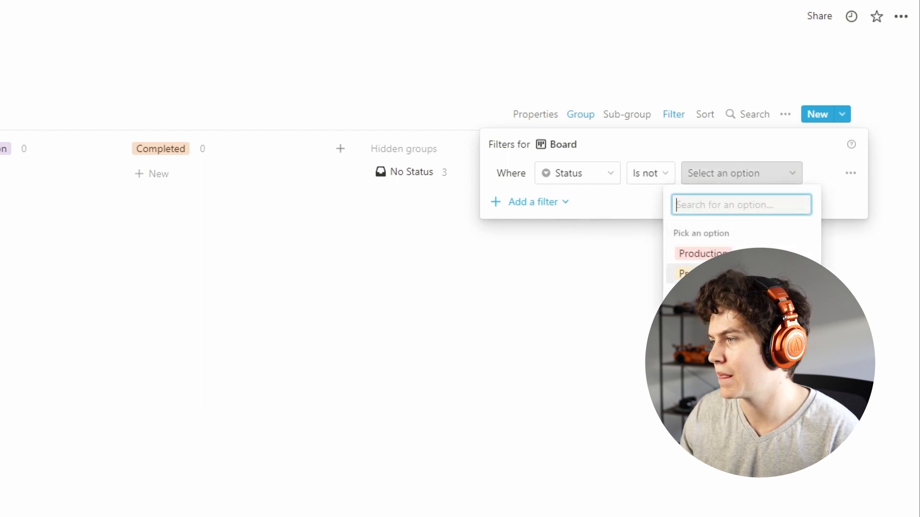
click(709, 294)
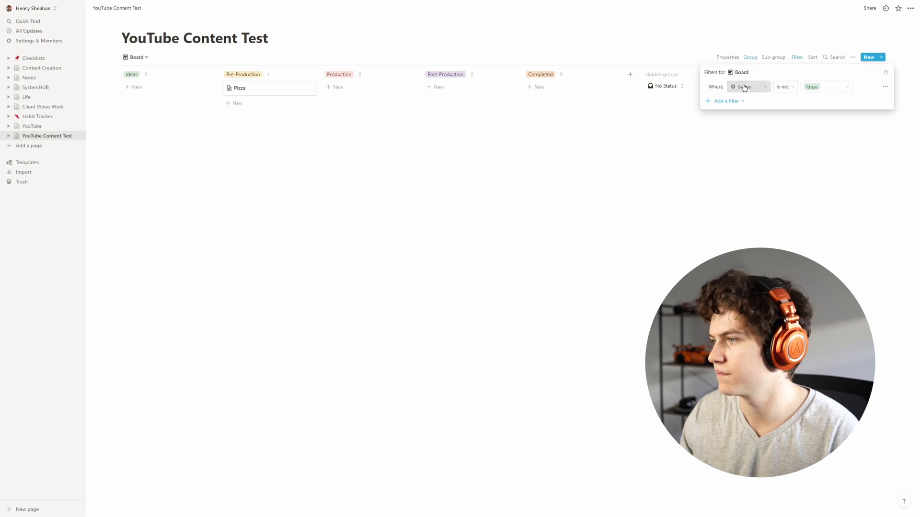
click(796, 57)
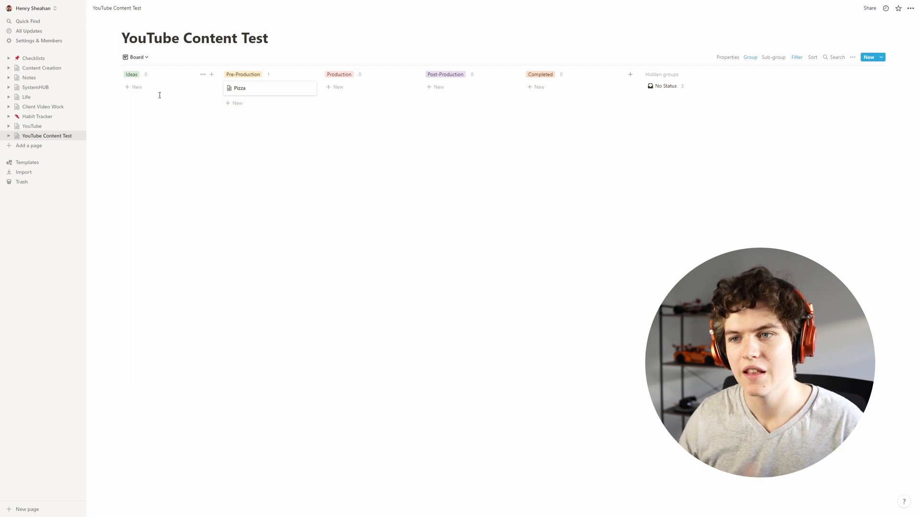
click(202, 74)
click(203, 89)
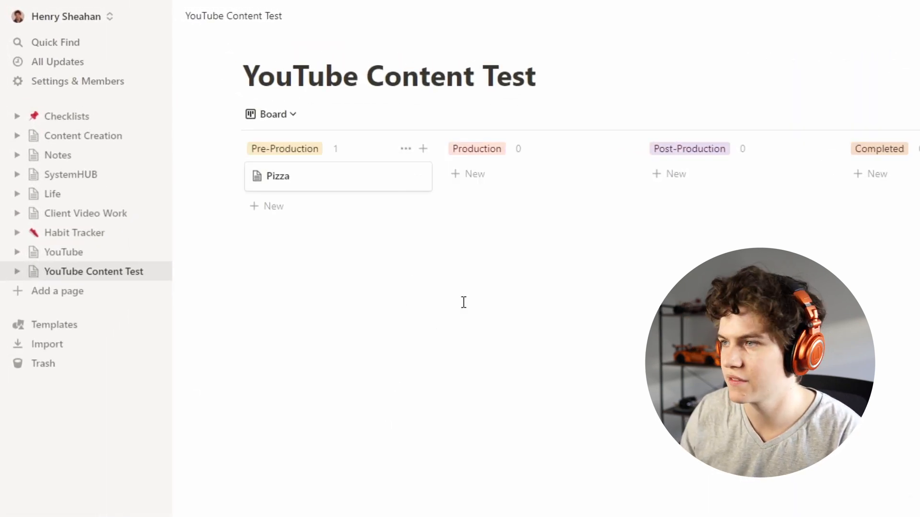
Rename the filtered Board view as Active Projects and look over the Pizza card's properties.
click(281, 114)
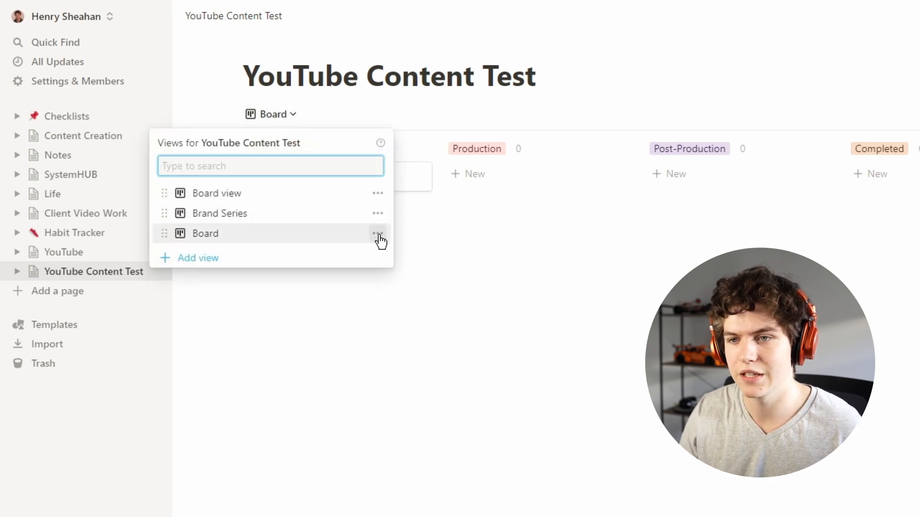
click(378, 233)
text(A)
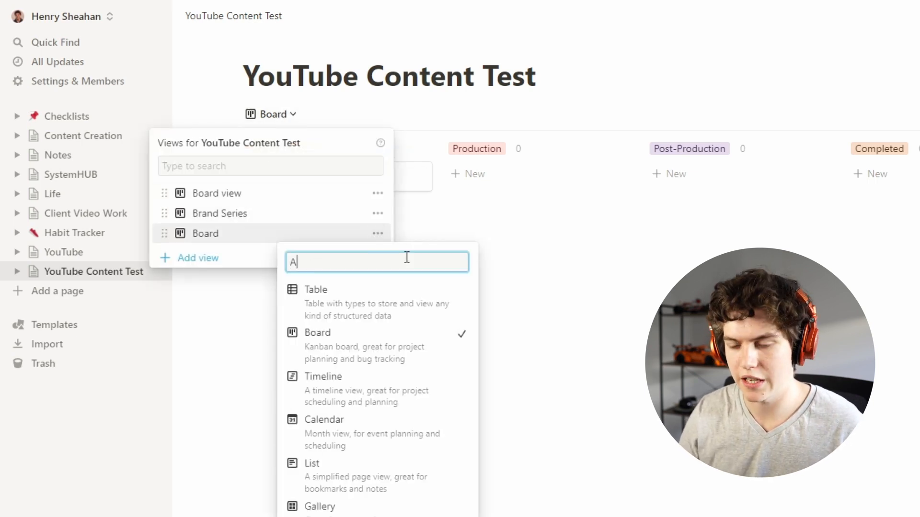
text(ctive Prohec)
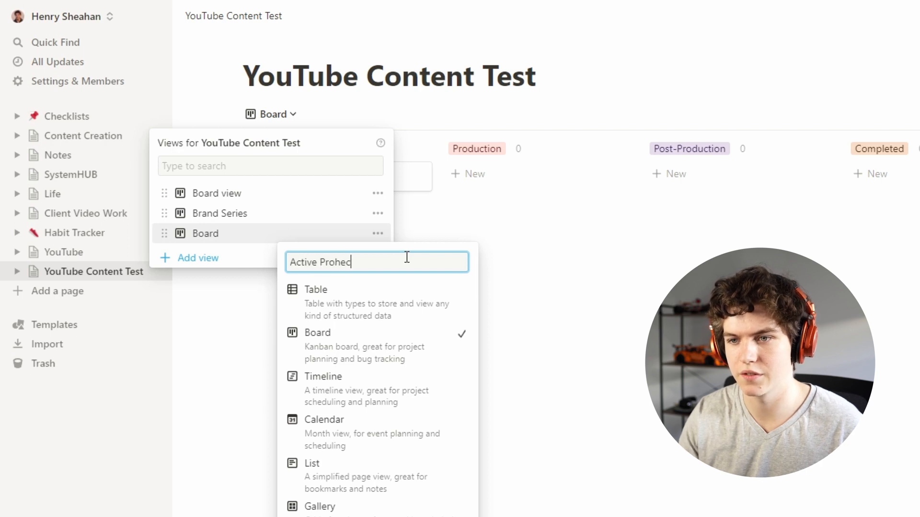
key(BackSpace)
key(BackSpace)
key(BackSpace)
text(jects)
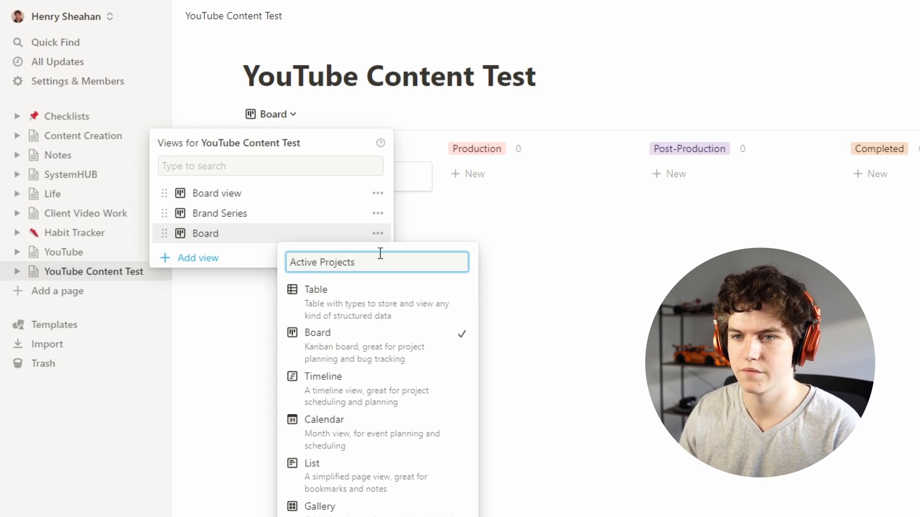
key(Return)
click(495, 268)
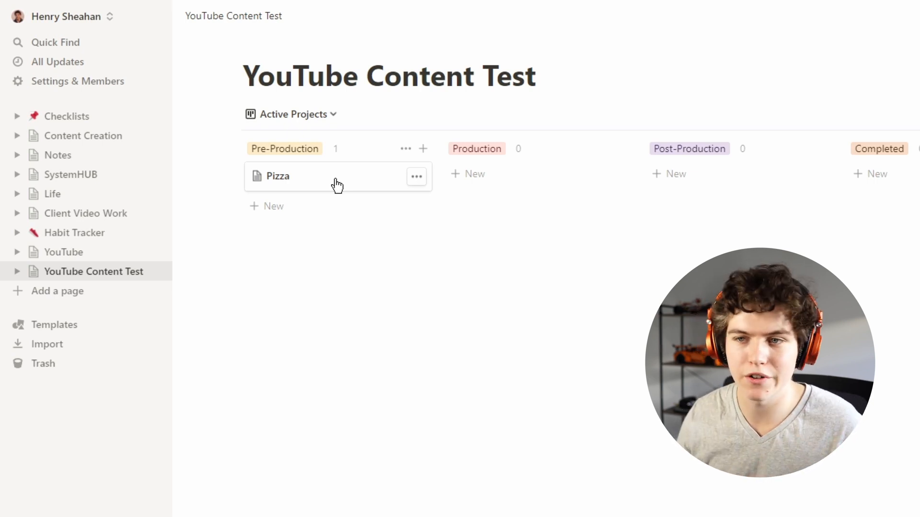
click(306, 182)
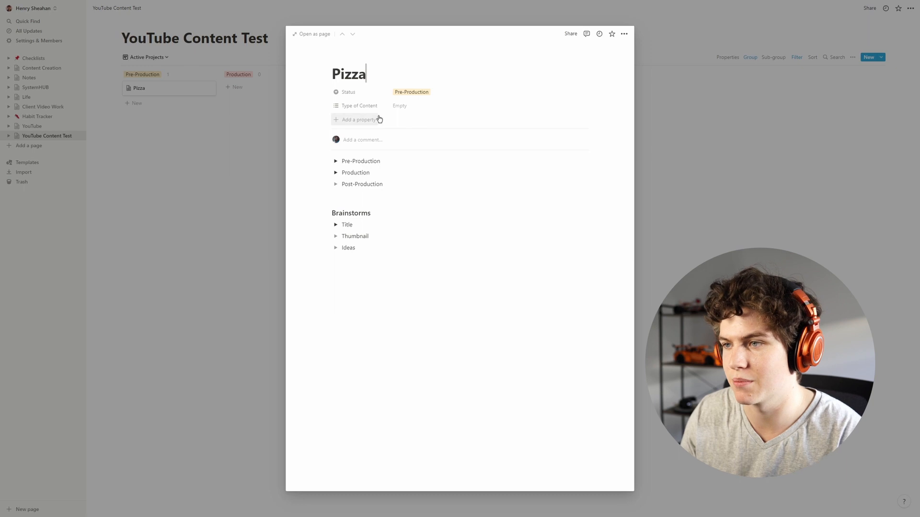
click(255, 126)
In the Board view, set the Pasta card's Status to Pre-Production, and return to the Active Projects view to check it.
click(149, 58)
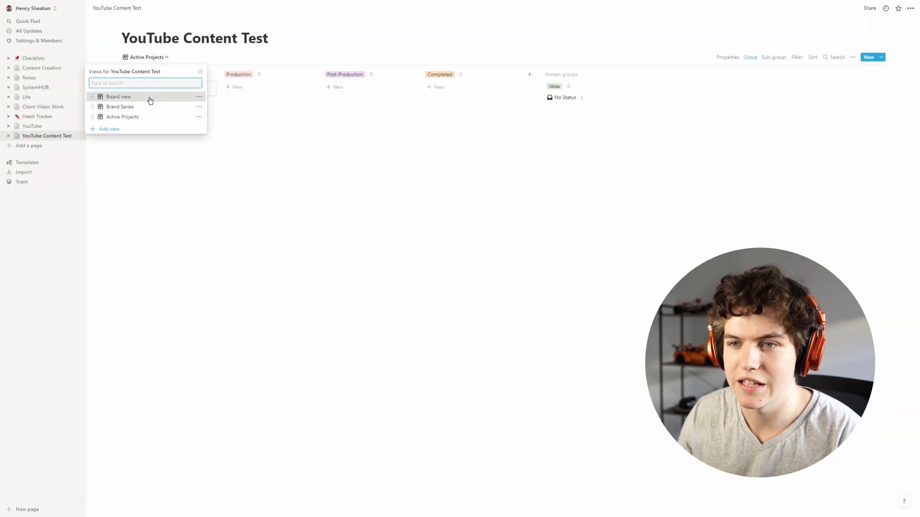
click(147, 97)
click(151, 93)
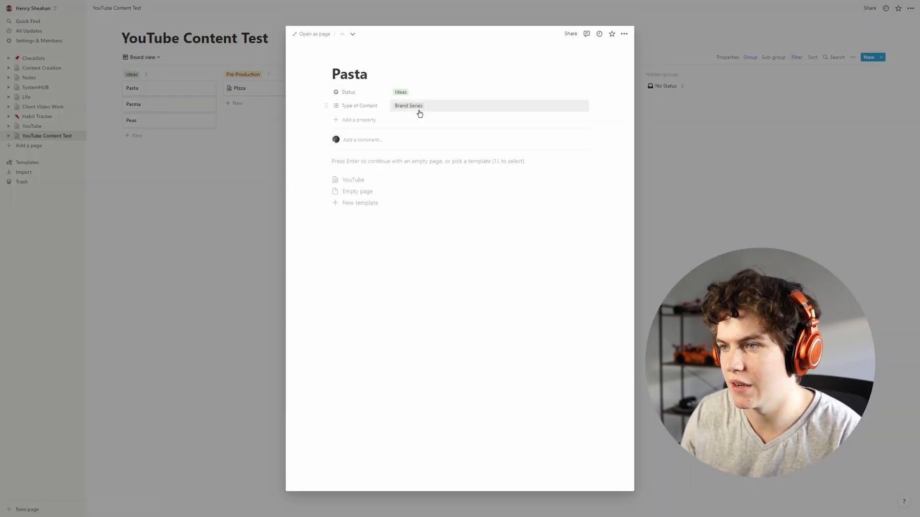
click(415, 92)
click(431, 126)
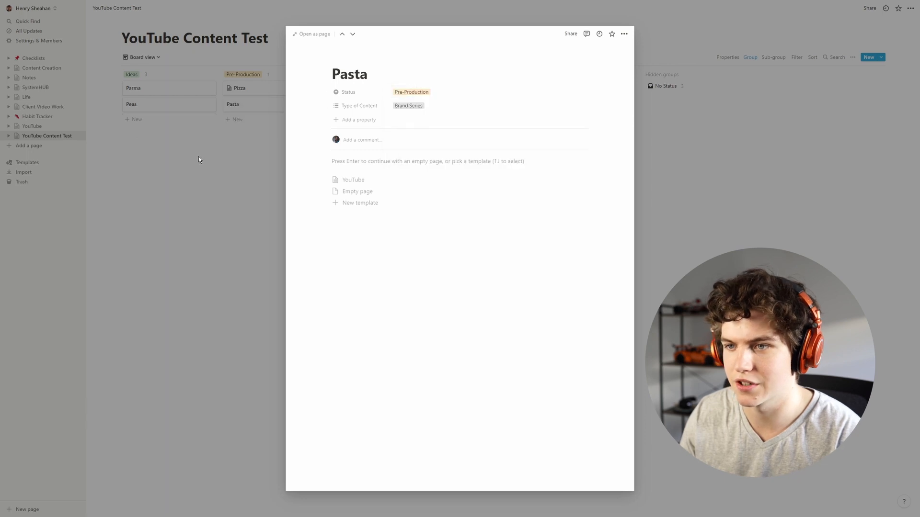
click(198, 156)
click(143, 57)
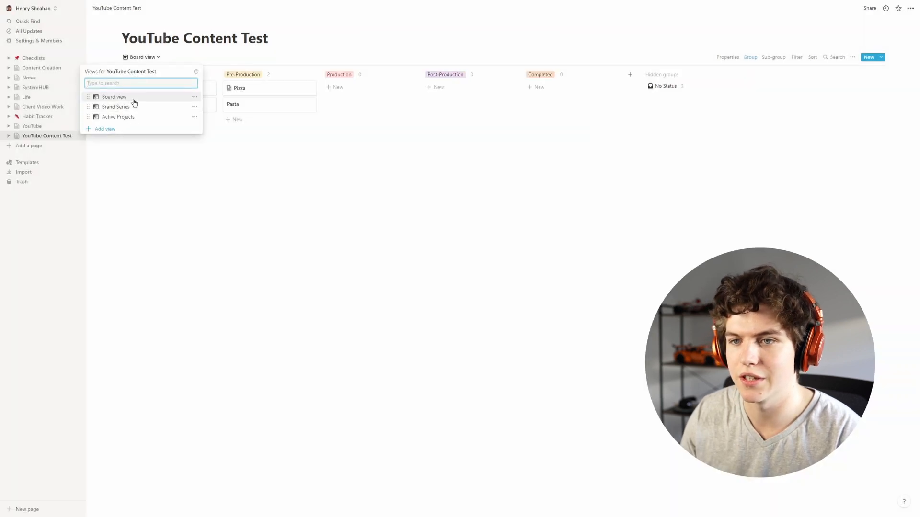
click(125, 117)
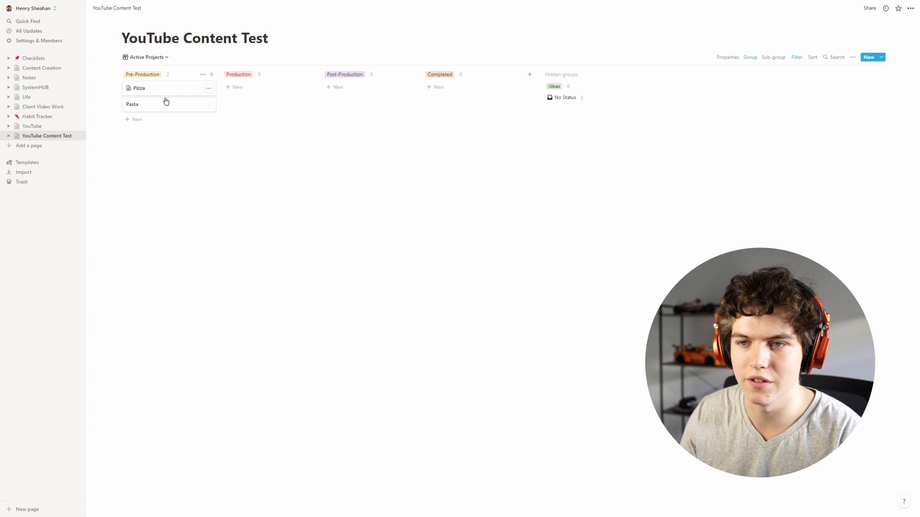